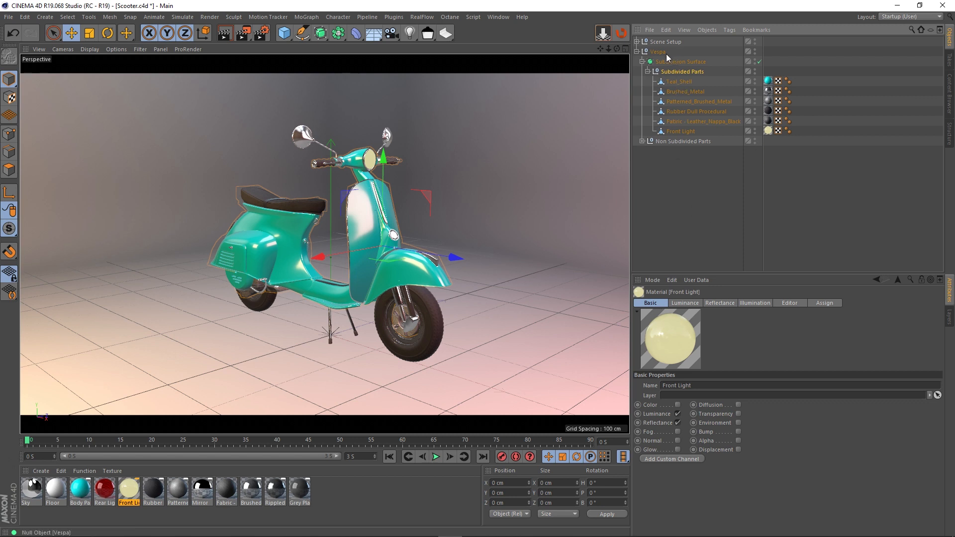
# Look through the objects inside the Non Subdivided Parts group and clear the object selection
pyautogui.click(642, 141)
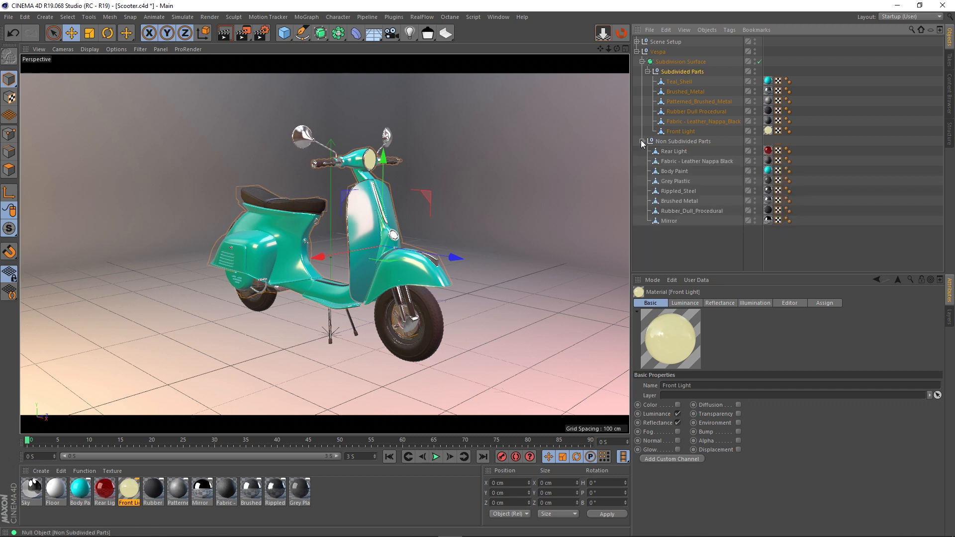
pyautogui.click(641, 141)
pyautogui.click(700, 180)
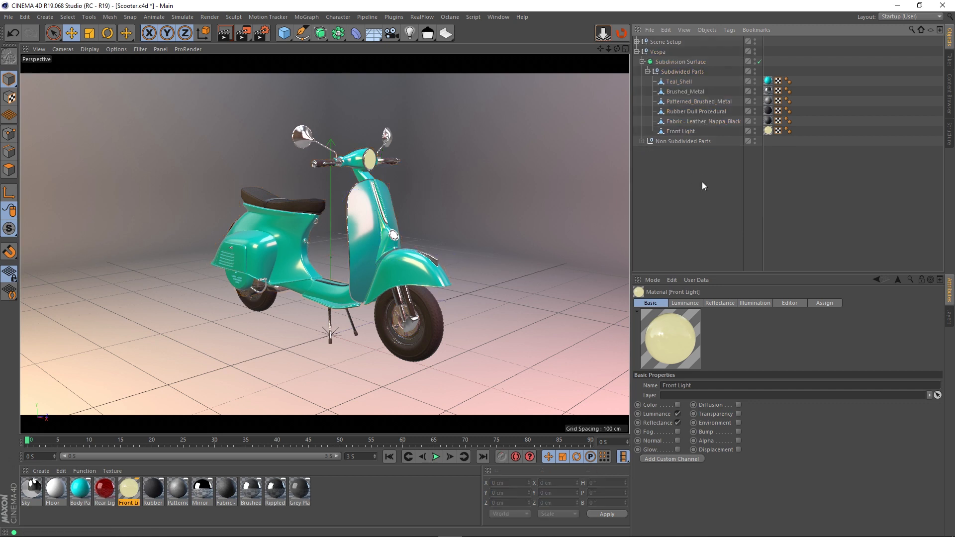
# Switch to the BP - UV Edit layout and examine the UV maps of the individual subdivided parts, from Teal_Shell to Front Light
pyautogui.click(911, 17)
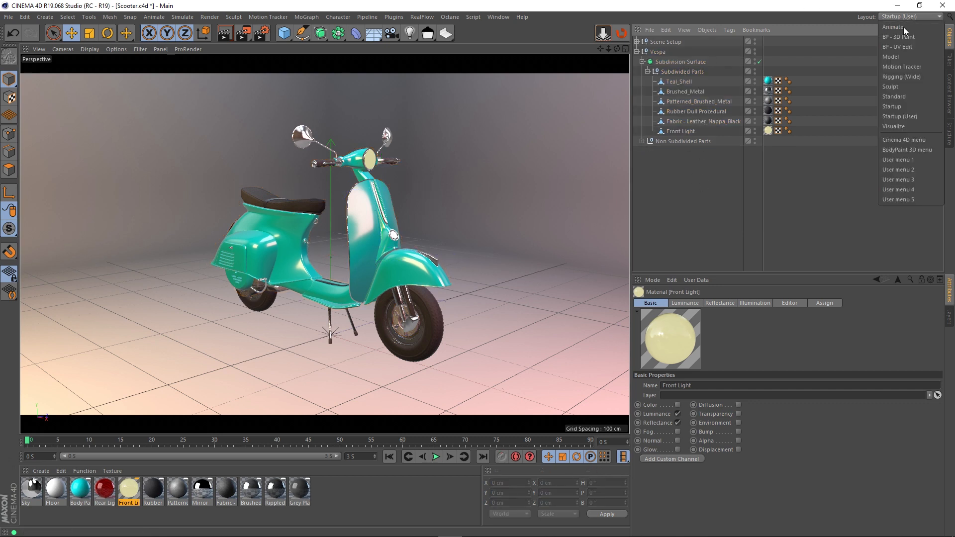
pyautogui.click(898, 48)
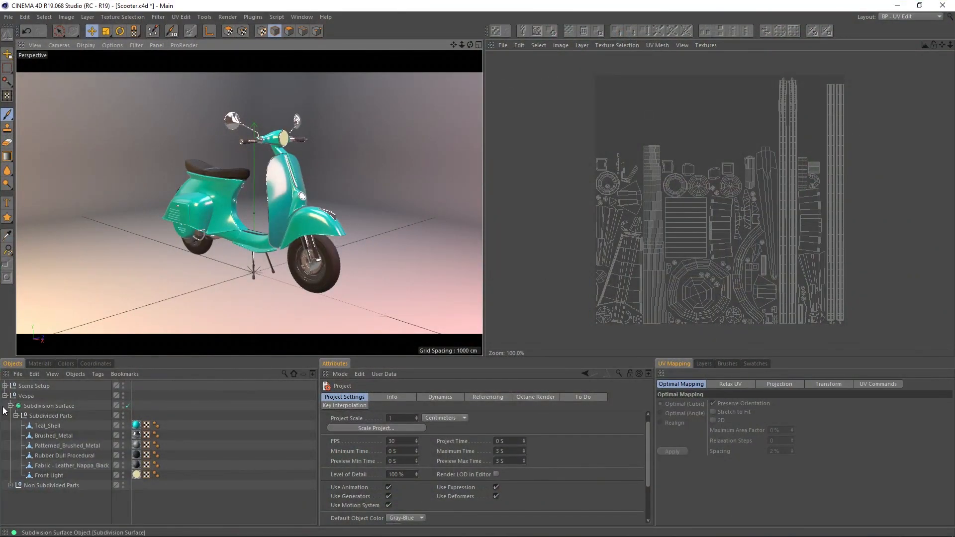
pyautogui.click(54, 427)
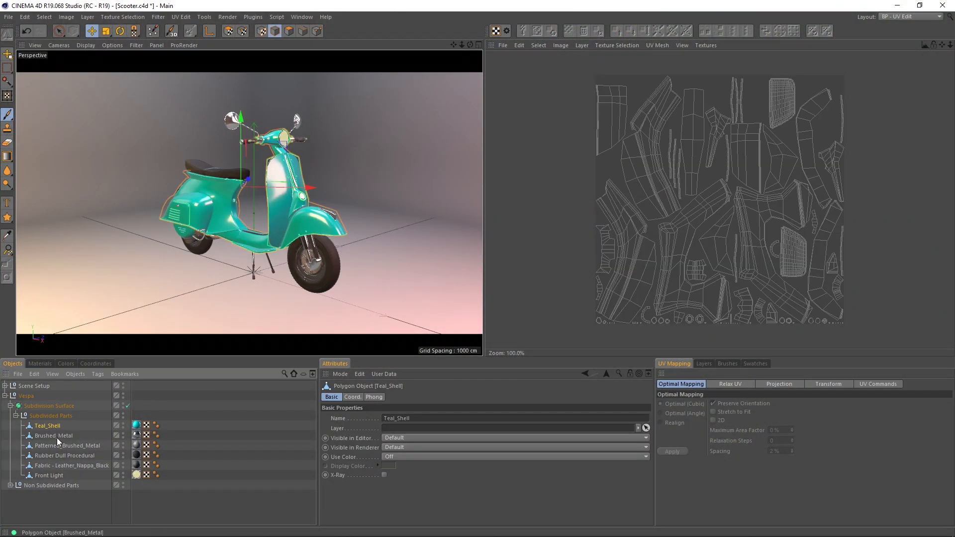
pyautogui.click(61, 437)
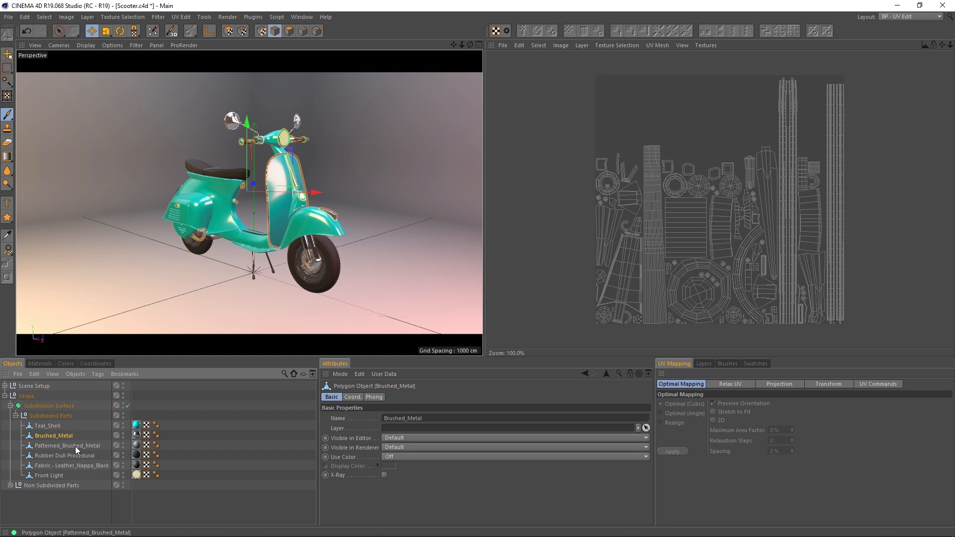
pyautogui.click(79, 453)
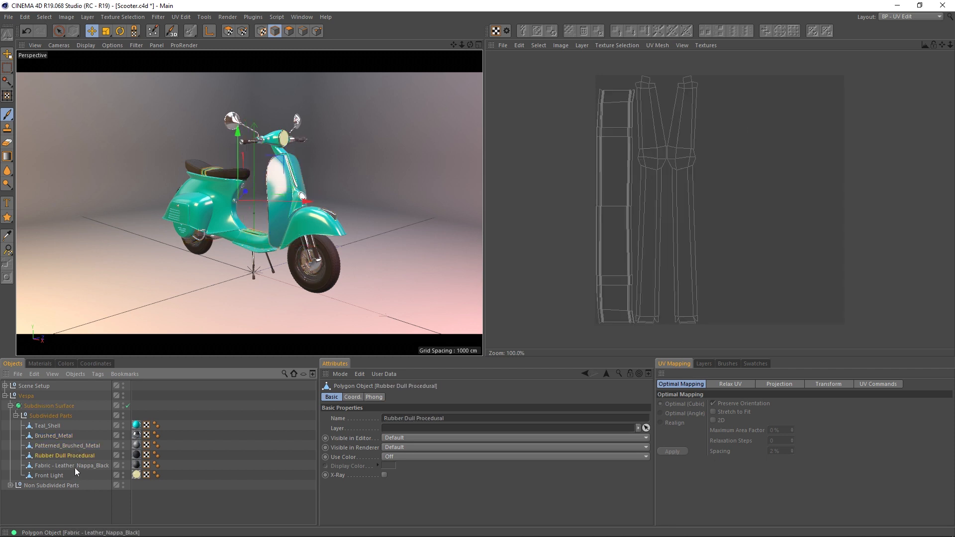
pyautogui.click(74, 466)
pyautogui.click(49, 476)
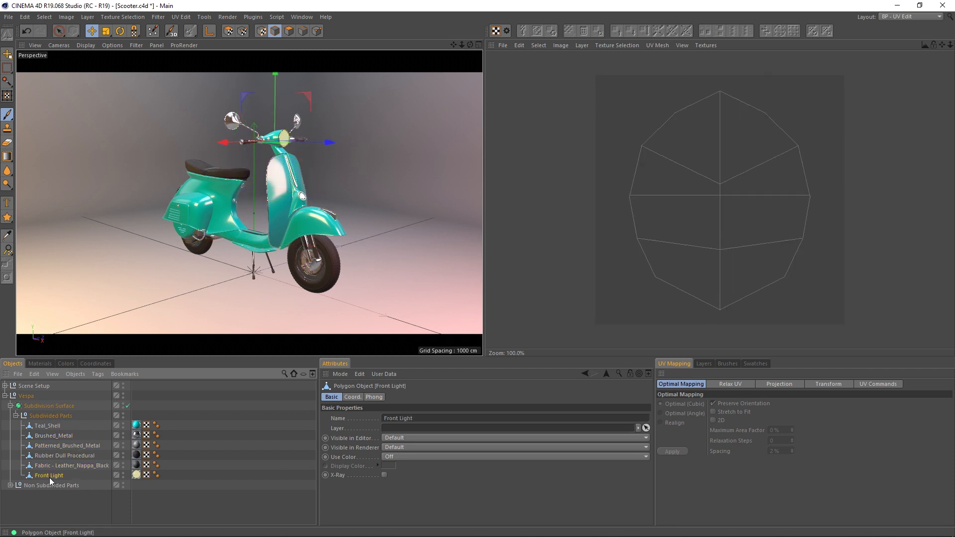
pyautogui.click(47, 426)
pyautogui.click(61, 436)
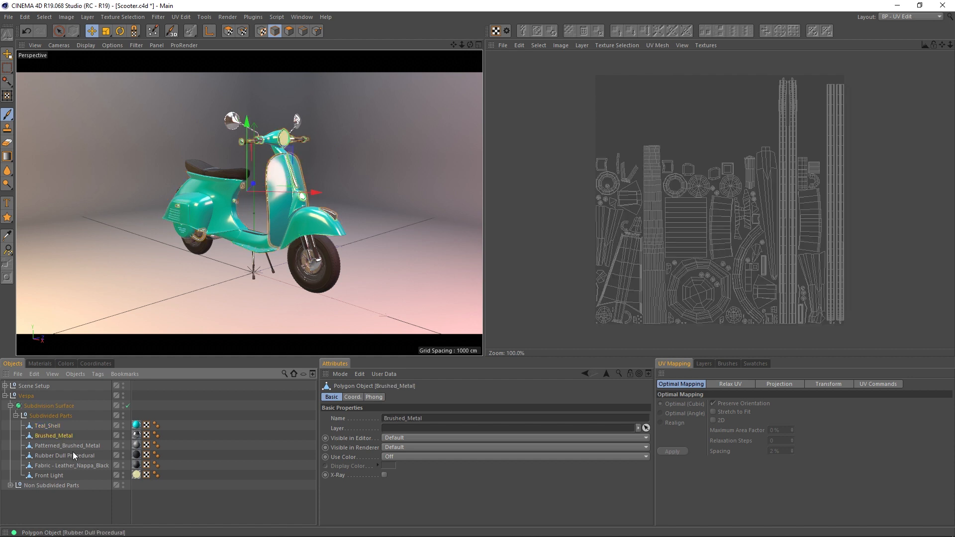
pyautogui.click(75, 446)
pyautogui.click(77, 453)
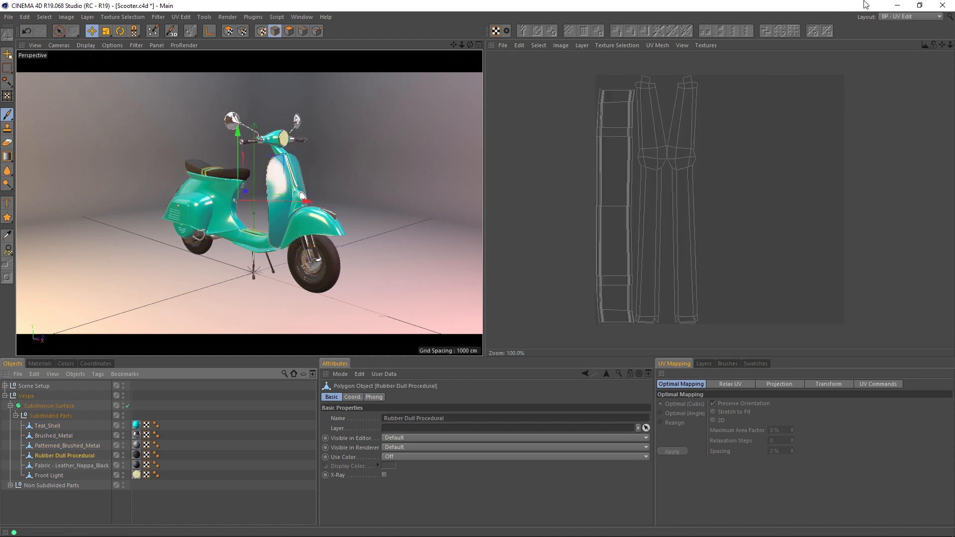
# Return to the Startup (User) layout and send the Subdivided Parts group to RizomUV
pyautogui.click(894, 17)
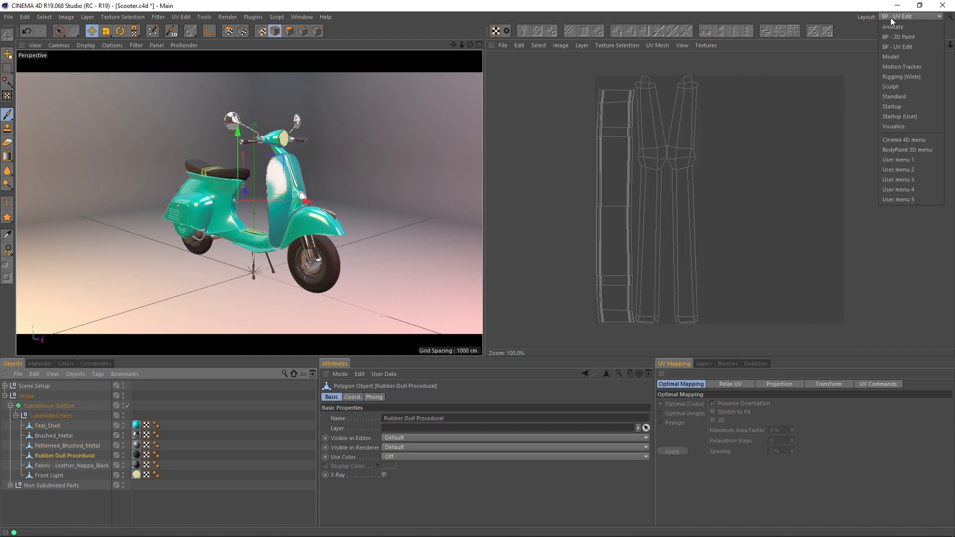
pyautogui.click(911, 115)
pyautogui.click(668, 170)
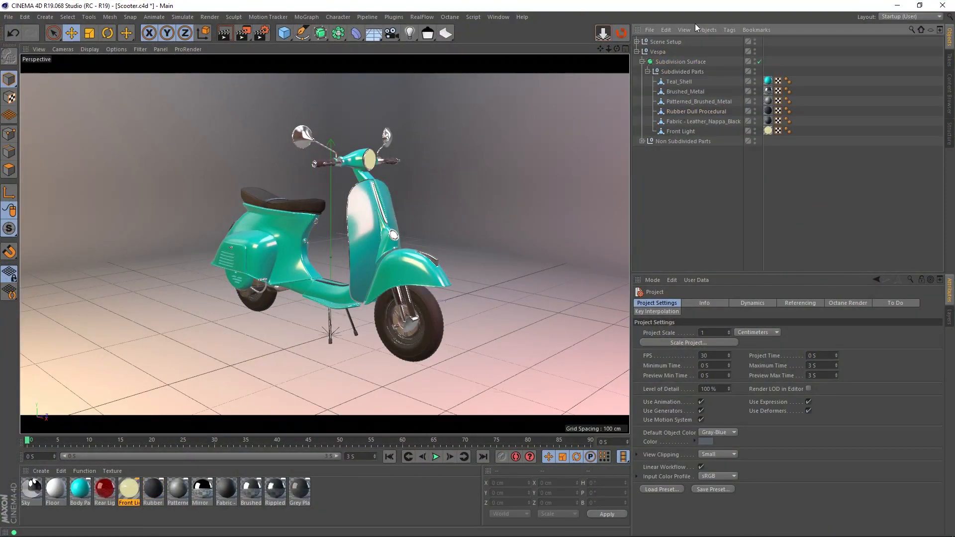
pyautogui.click(679, 73)
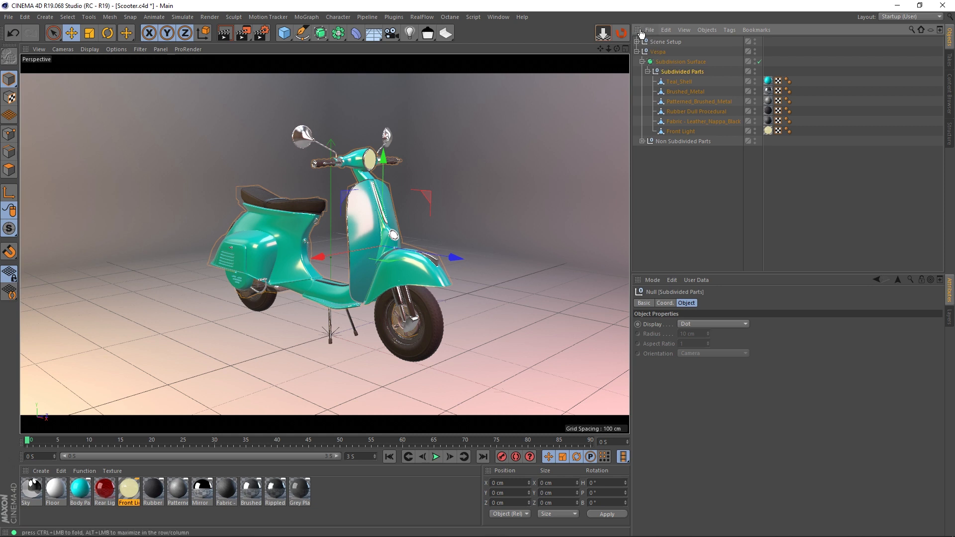
pyautogui.click(624, 35)
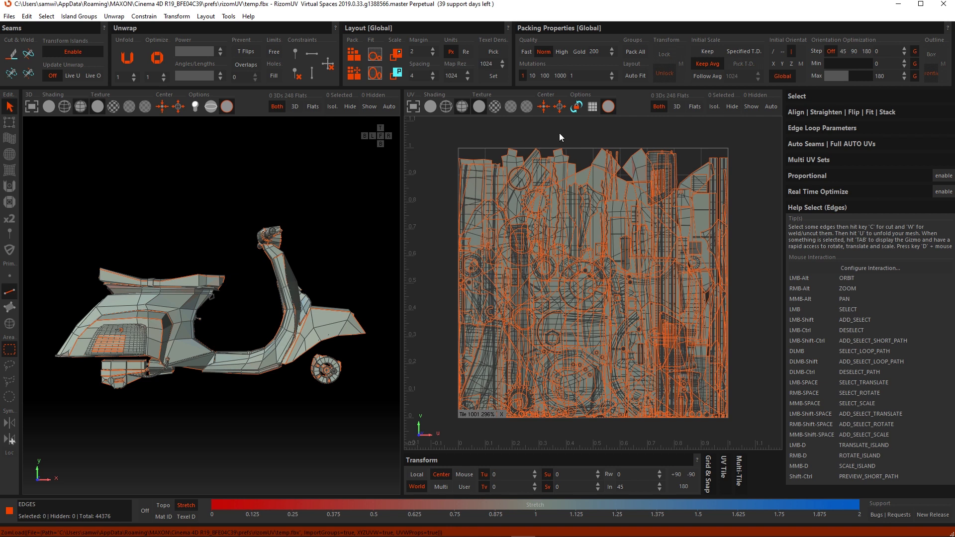
# Display the checker texture in both the UV view and the 3D view
pyautogui.click(490, 109)
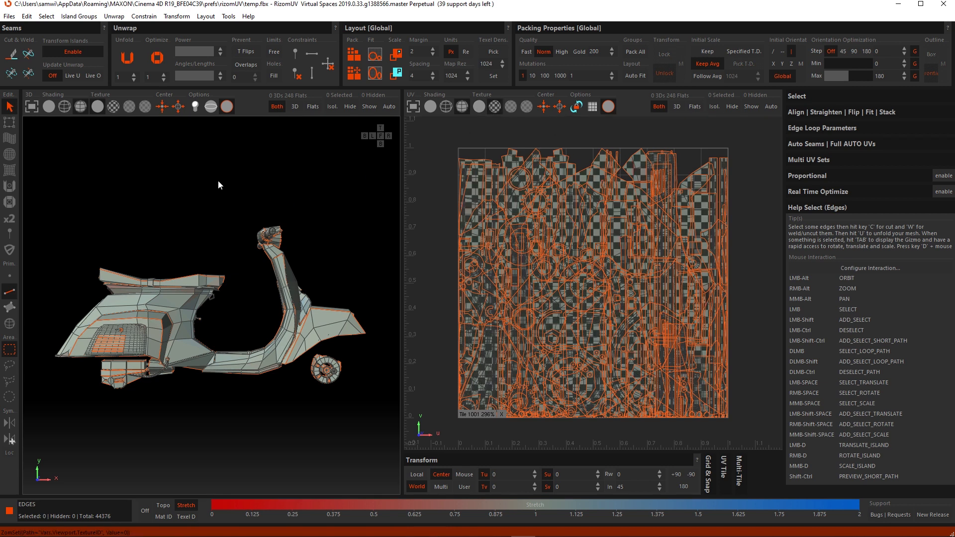
pyautogui.click(113, 107)
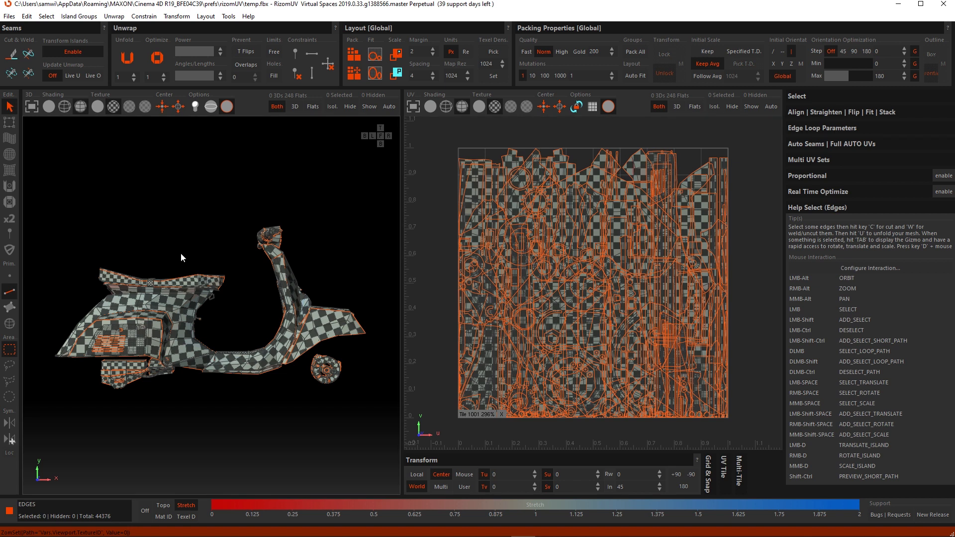
# Save the keyboard and mouse configuration with the C4D mouse interaction preset
pyautogui.click(27, 16)
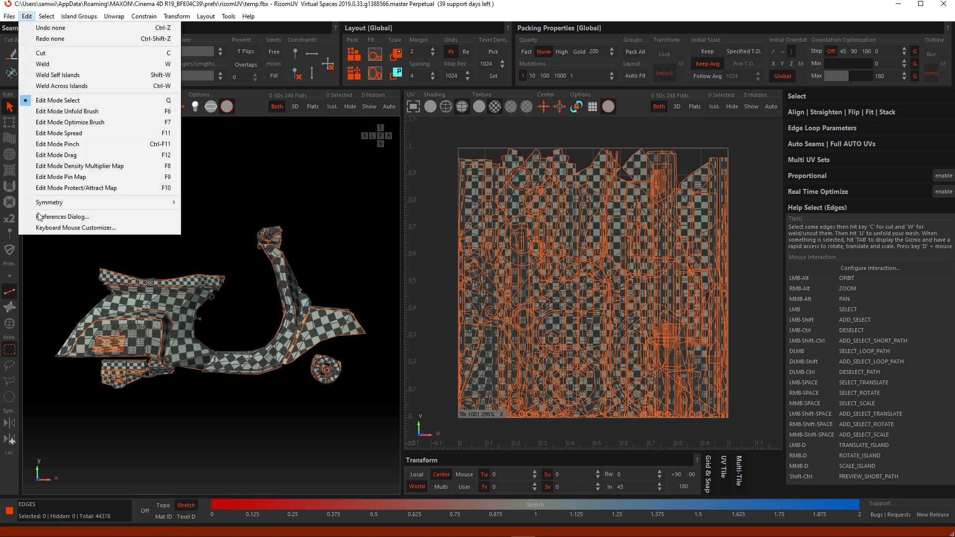
pyautogui.click(84, 228)
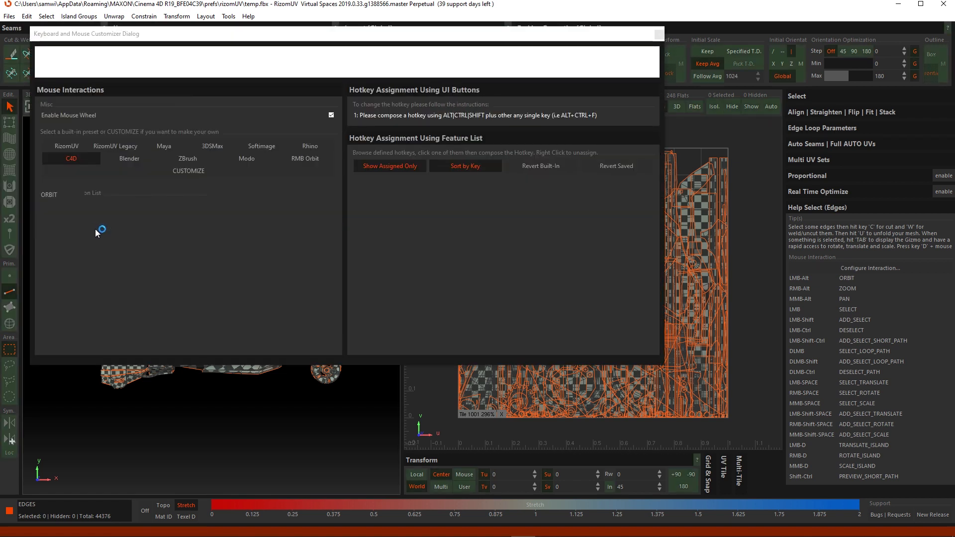
pyautogui.moveTo(347, 27); pyautogui.dragTo(444, 68)
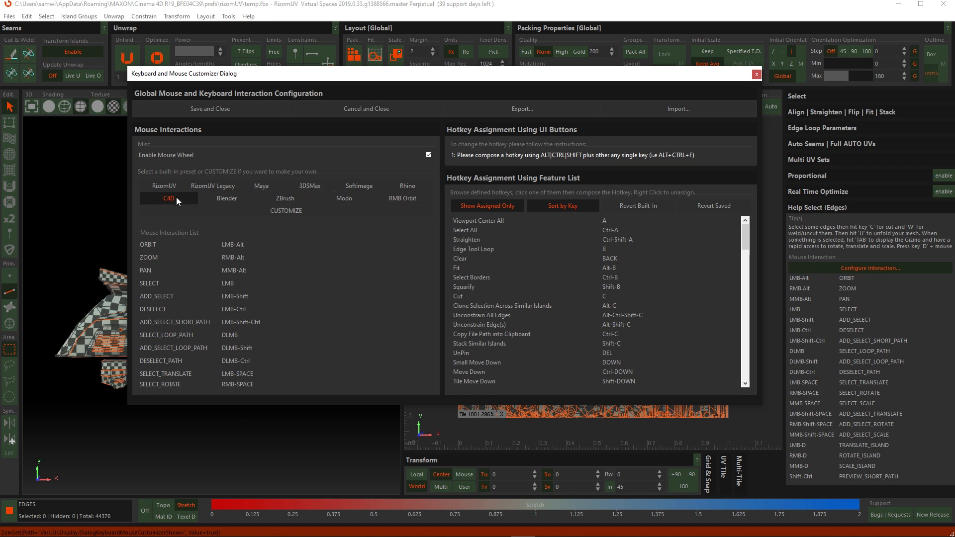
pyautogui.click(208, 109)
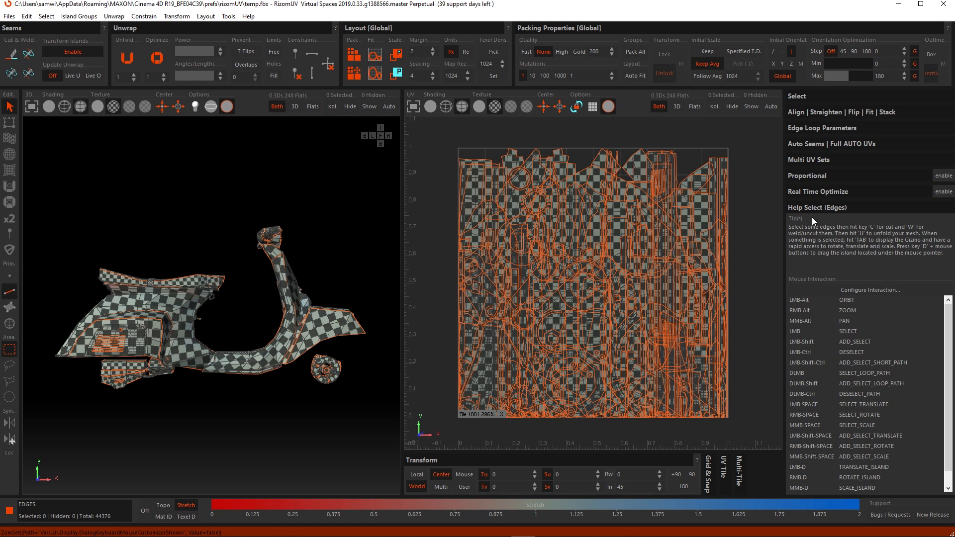
# Try packing all UV islands with Auto Fit enabled, and undo the packing
pyautogui.click(434, 292)
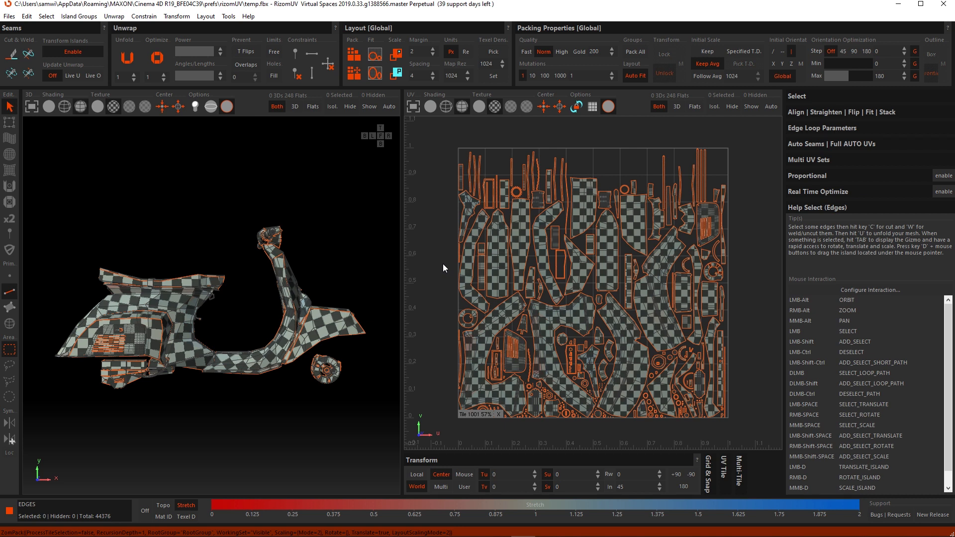
pyautogui.hotkey('ctrl', 'z')
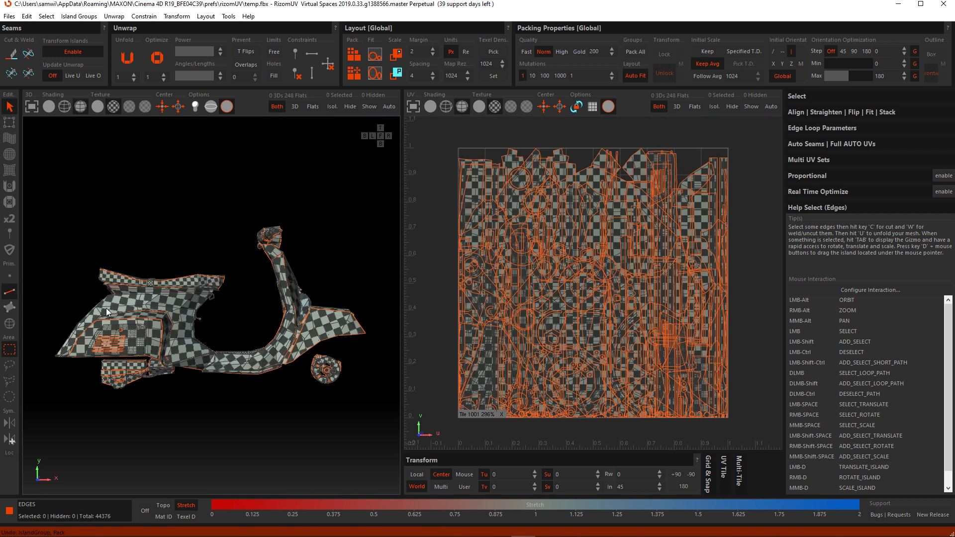
# Try packing only the large round island in Islands mode, and undo the packing
pyautogui.click(10, 323)
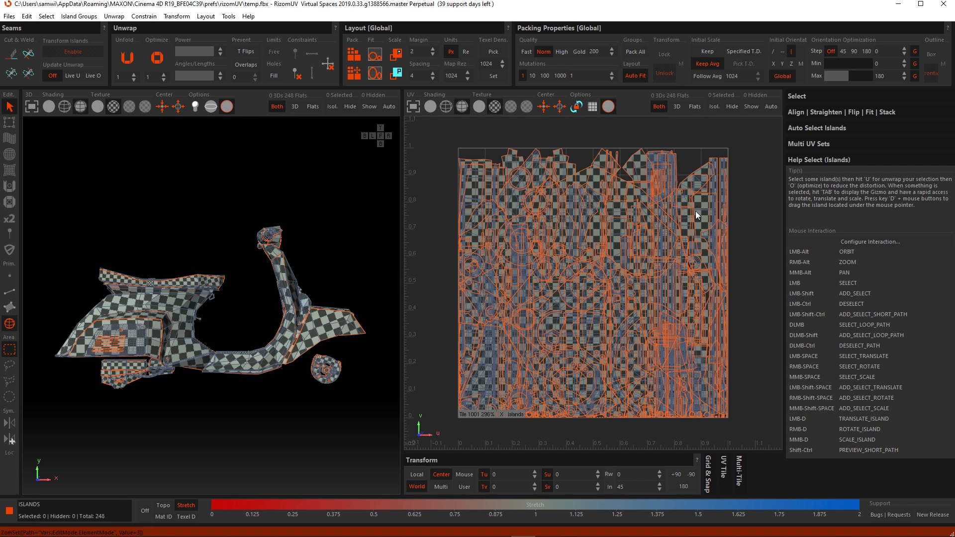
pyautogui.click(685, 219)
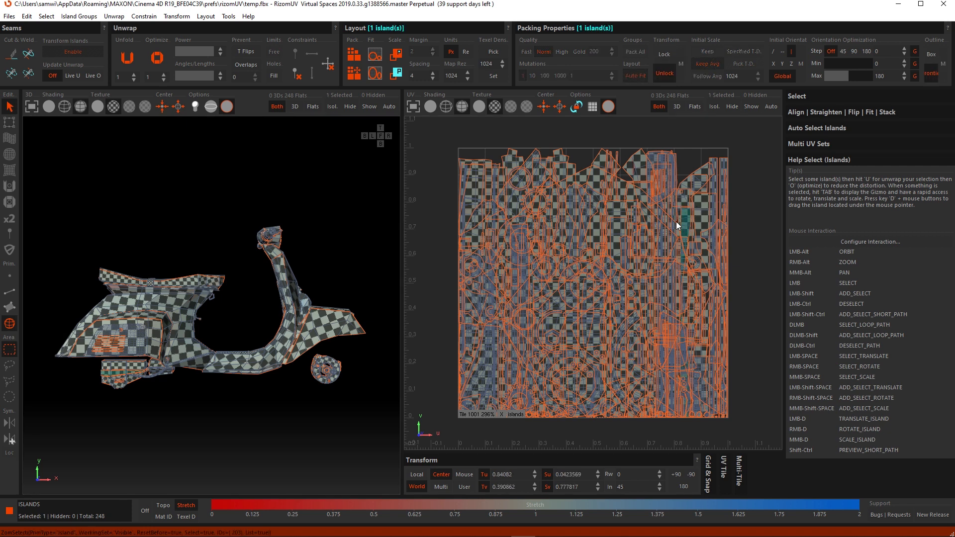
pyautogui.click(595, 269)
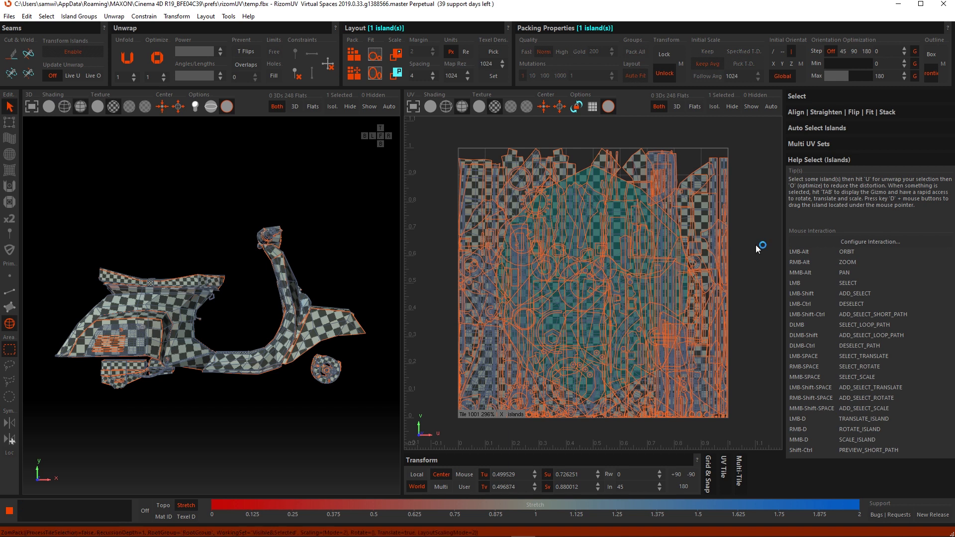
pyautogui.press('p')
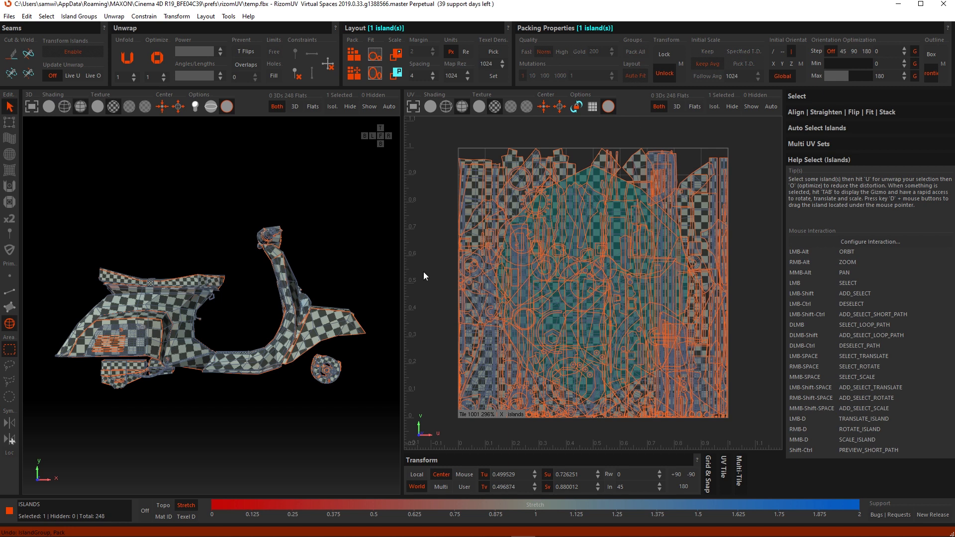
# Try packing the selected round island from Edges mode with Auto Fit off, and undo the packing back in Islands mode
pyautogui.click(10, 291)
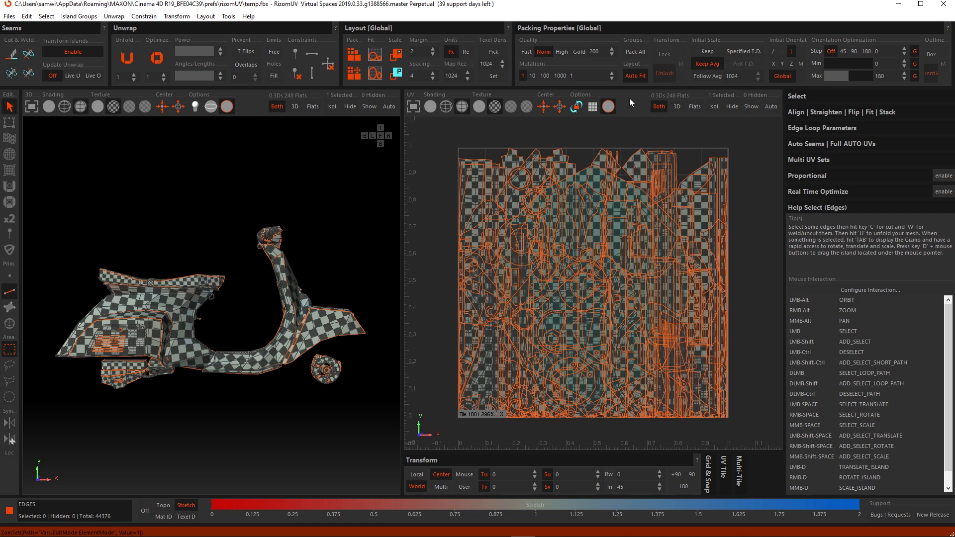
pyautogui.click(632, 76)
pyautogui.press('p')
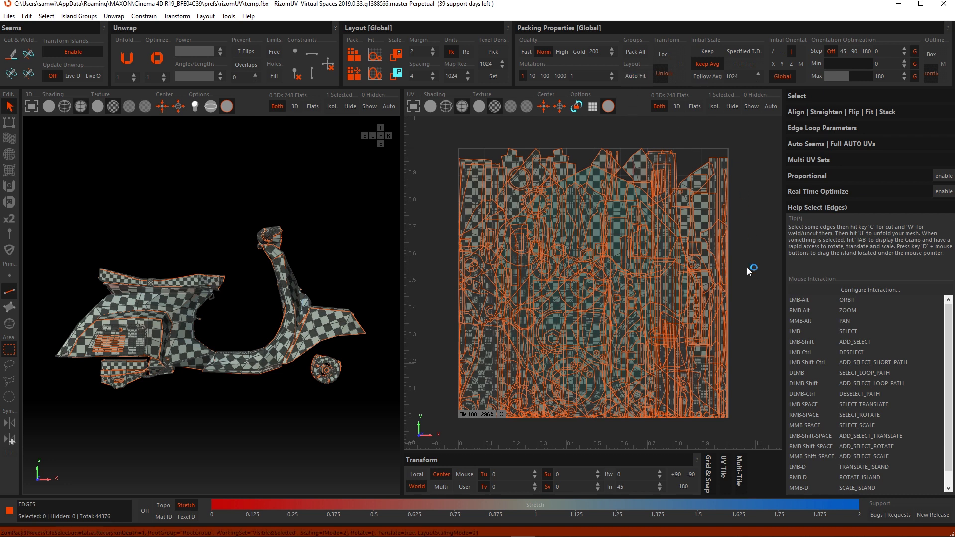
pyautogui.scroll(-3, 693, 261)
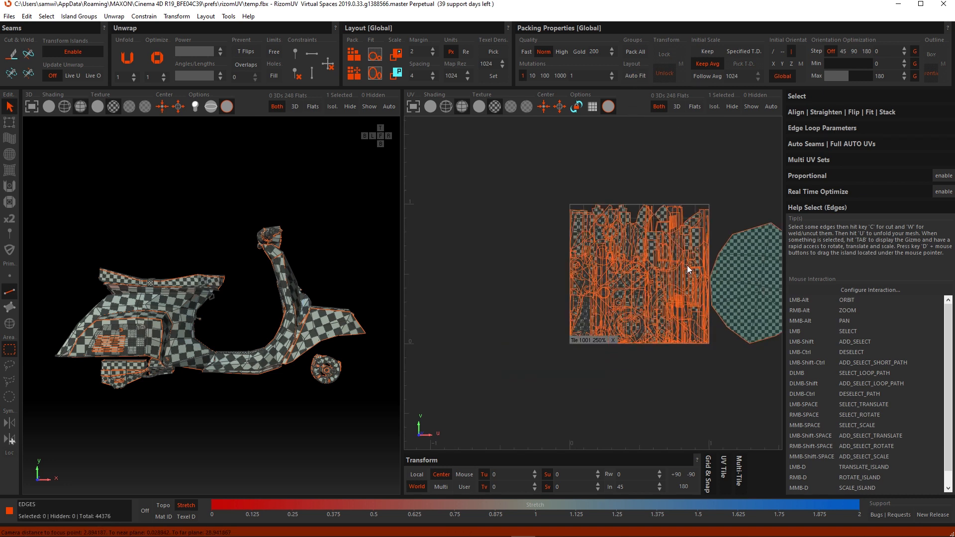
pyautogui.keyDown('alt'); pyautogui.moveTo(697, 268); pyautogui.dragTo(651, 267, button='middle'); pyautogui.keyUp('alt')
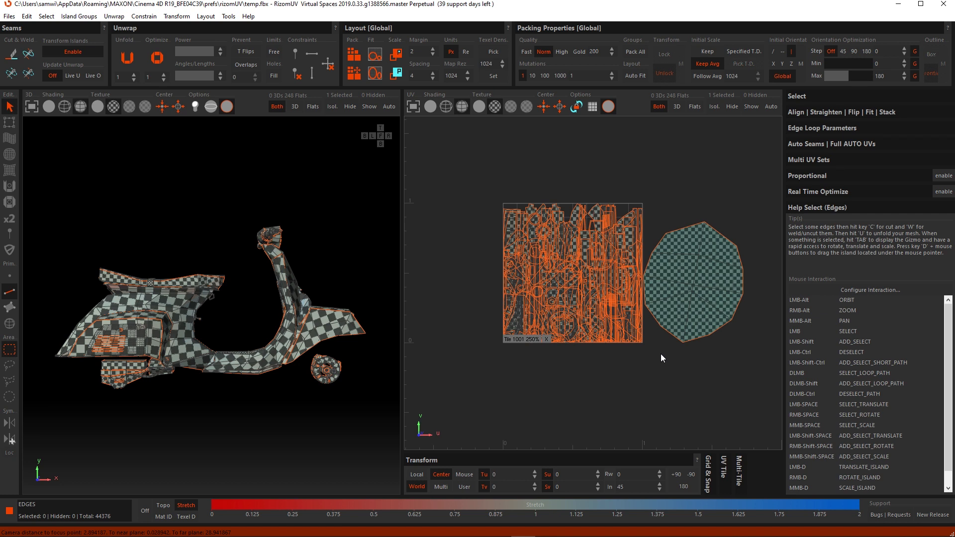
pyautogui.press('F4')
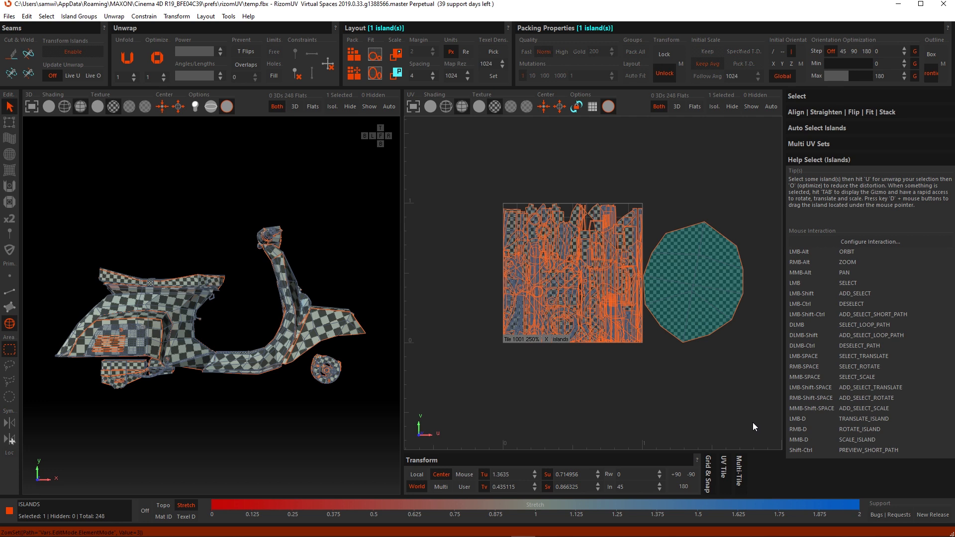
pyautogui.press('p')
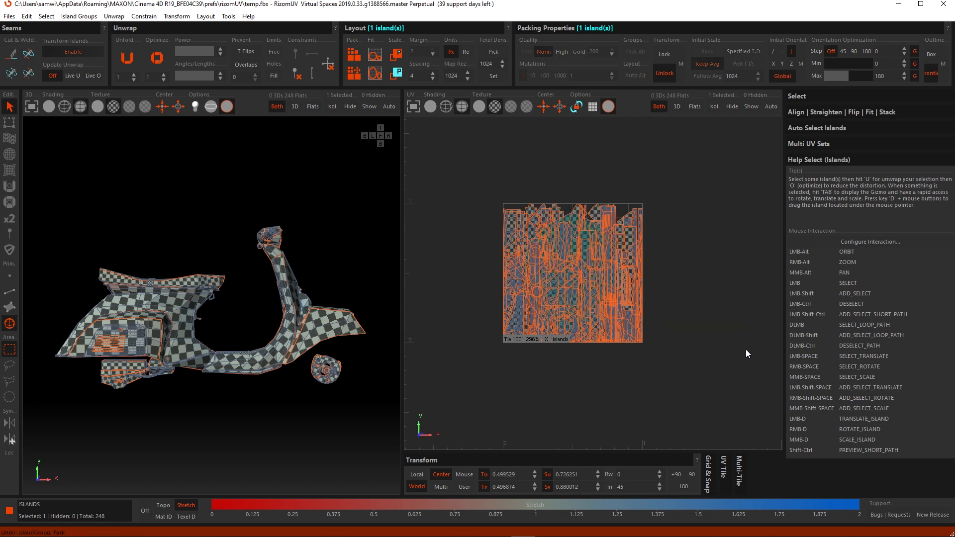
# Clear the island selection, enable Auto Fit and pack all UV islands into the tile
pyautogui.click(749, 327)
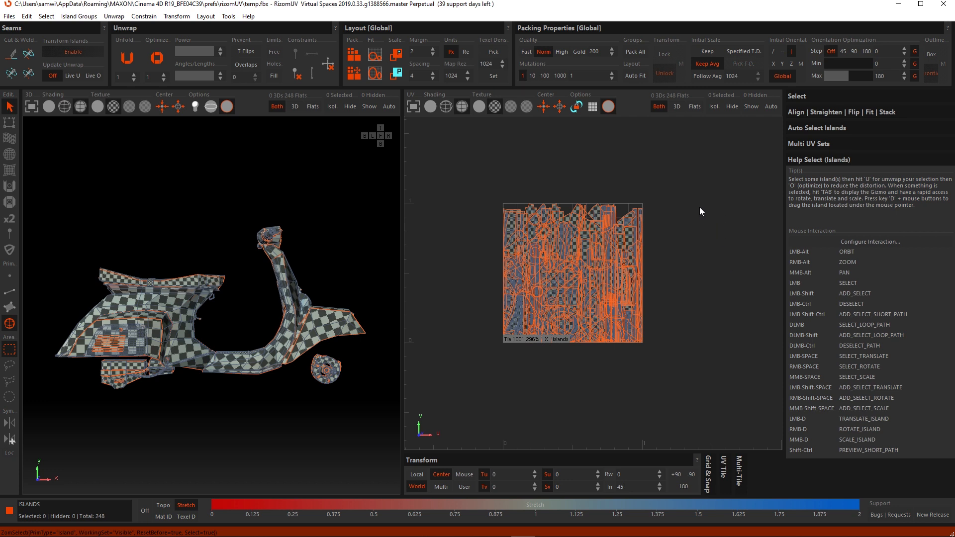
pyautogui.click(642, 77)
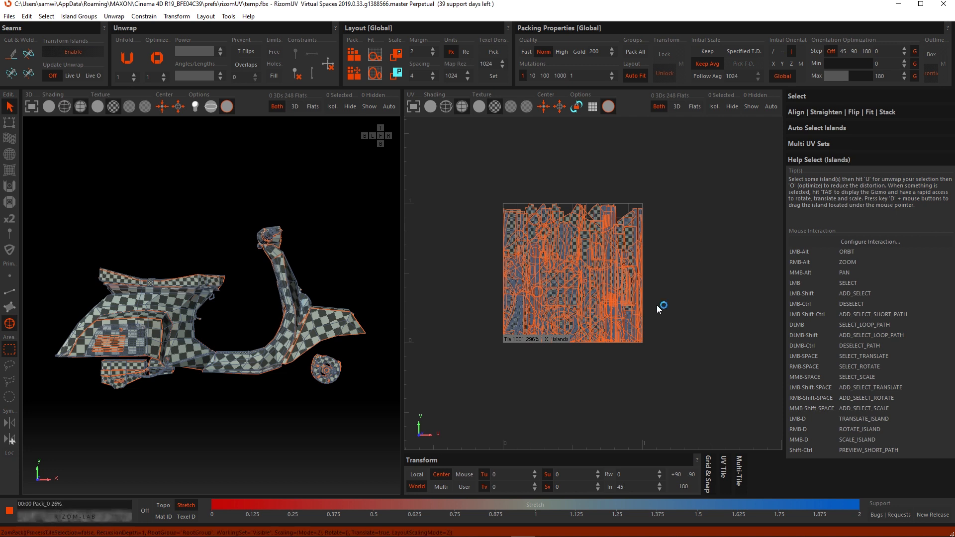
pyautogui.press('p')
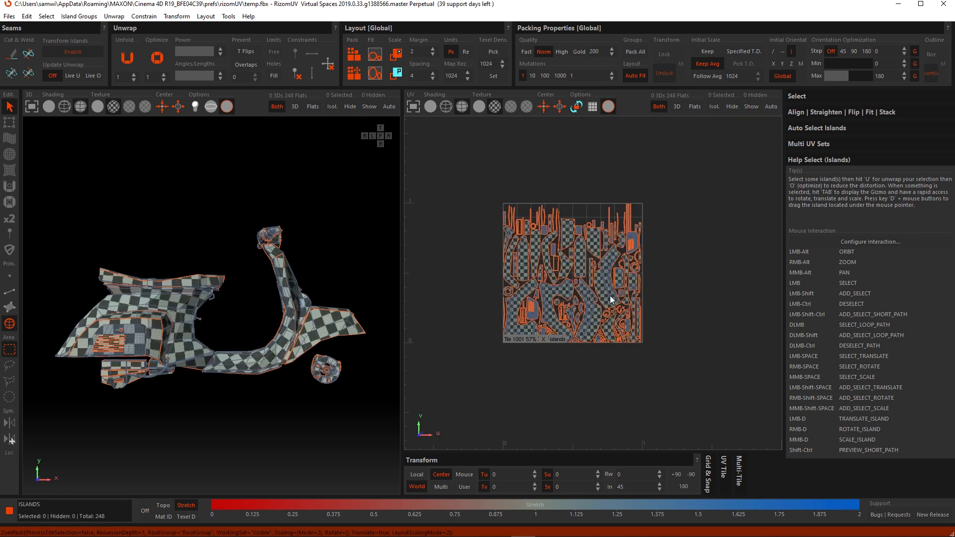
# Select all UV islands with the transform gizmo and scale them down to about 0.55 of the tile at its lower-left corner
pyautogui.scroll(5, 614, 299)
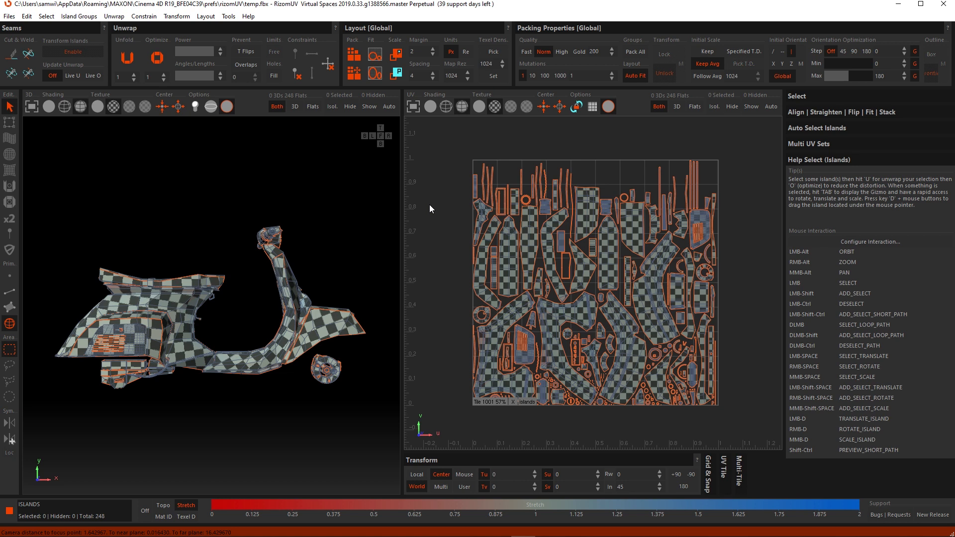
pyautogui.click(13, 122)
pyautogui.moveTo(457, 143); pyautogui.dragTo(736, 419)
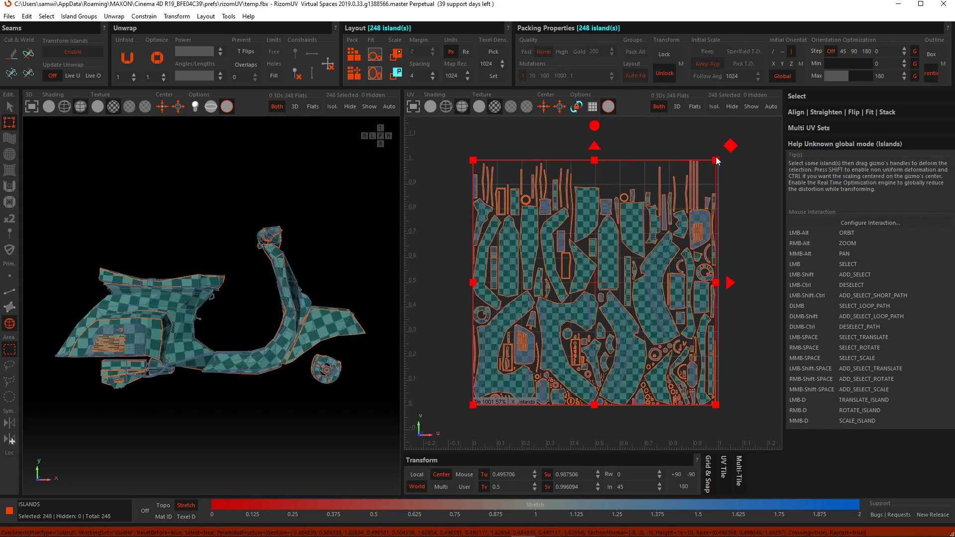
pyautogui.moveTo(716, 160); pyautogui.dragTo(607, 269)
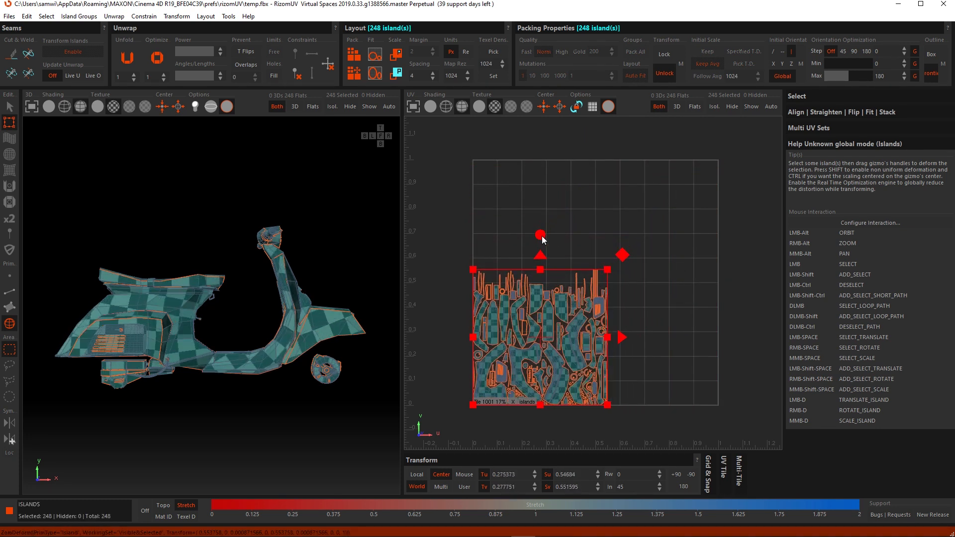
# Rotate all selected islands about 46 degrees clockwise, move them to the middle of the tile and clear the selection
pyautogui.moveTo(541, 236); pyautogui.dragTo(608, 290)
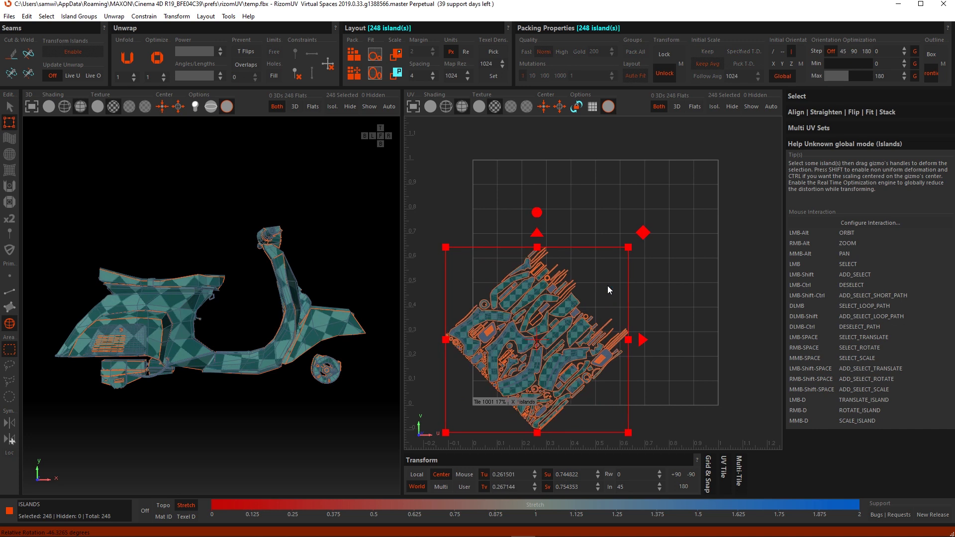
pyautogui.moveTo(574, 324); pyautogui.dragTo(641, 285)
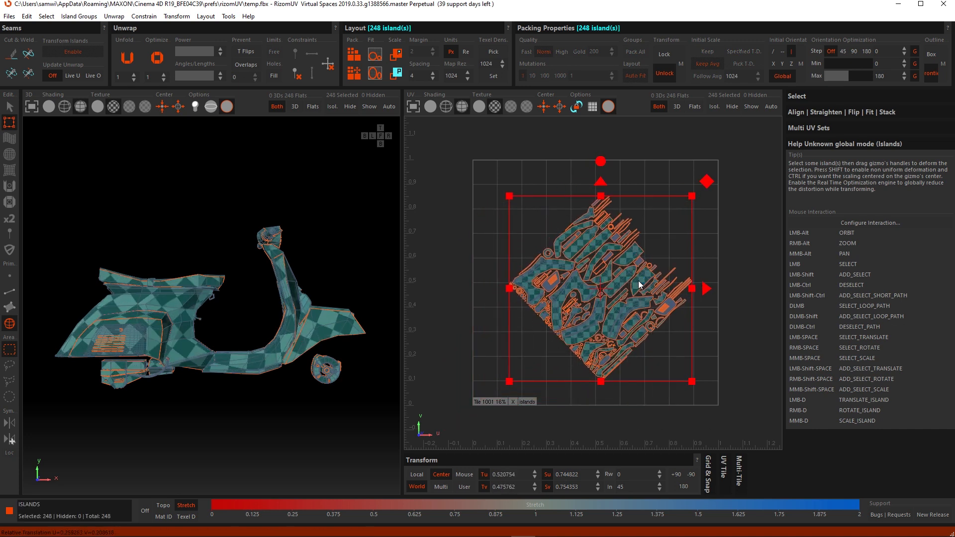
pyautogui.click(737, 320)
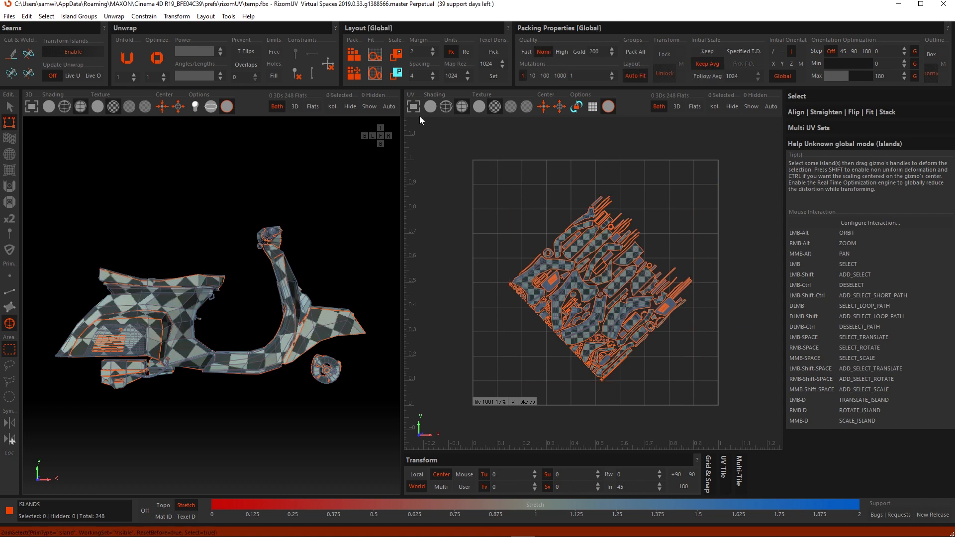
# Try packing all islands with Auto Fit on, undo that packing, and repack them with Auto Fit off
pyautogui.click(356, 75)
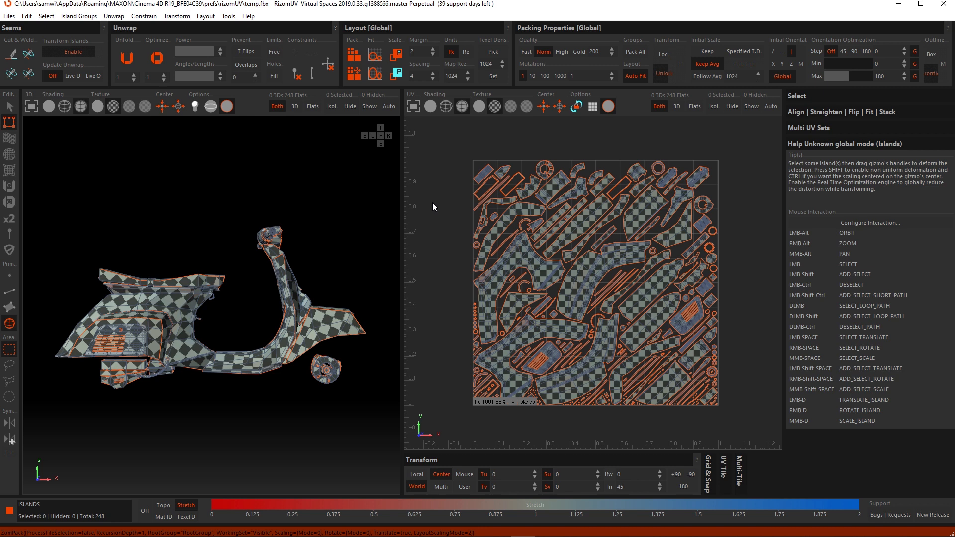
pyautogui.hotkey('ctrl', 'z')
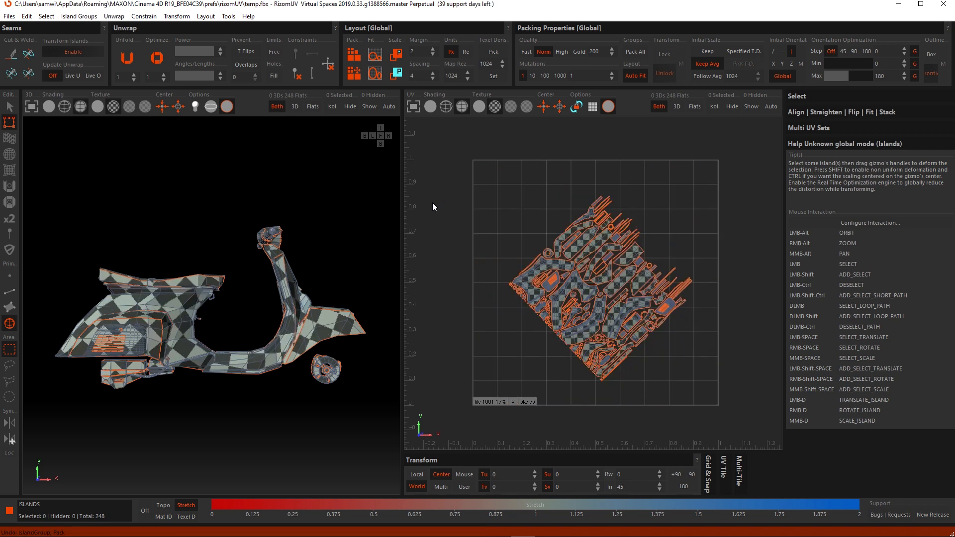
pyautogui.click(632, 77)
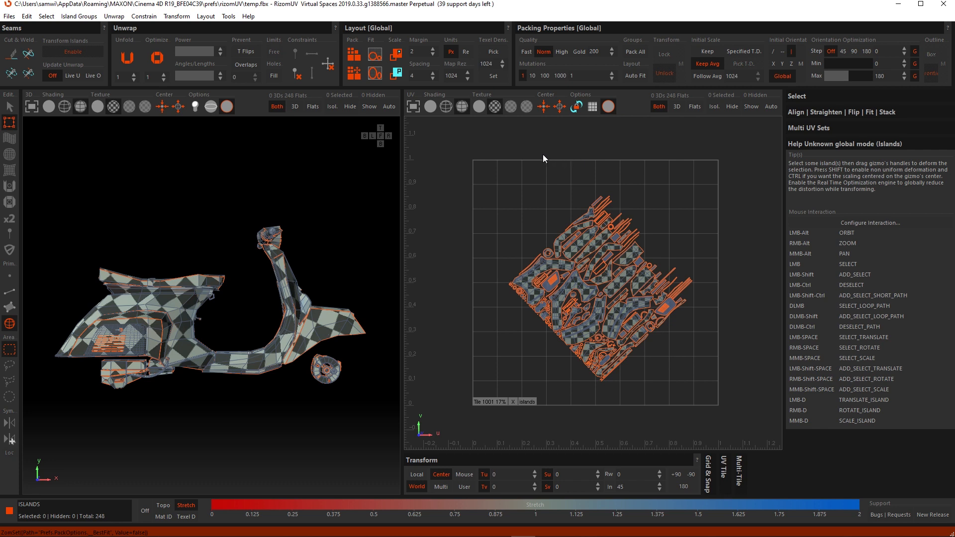
pyautogui.click(352, 78)
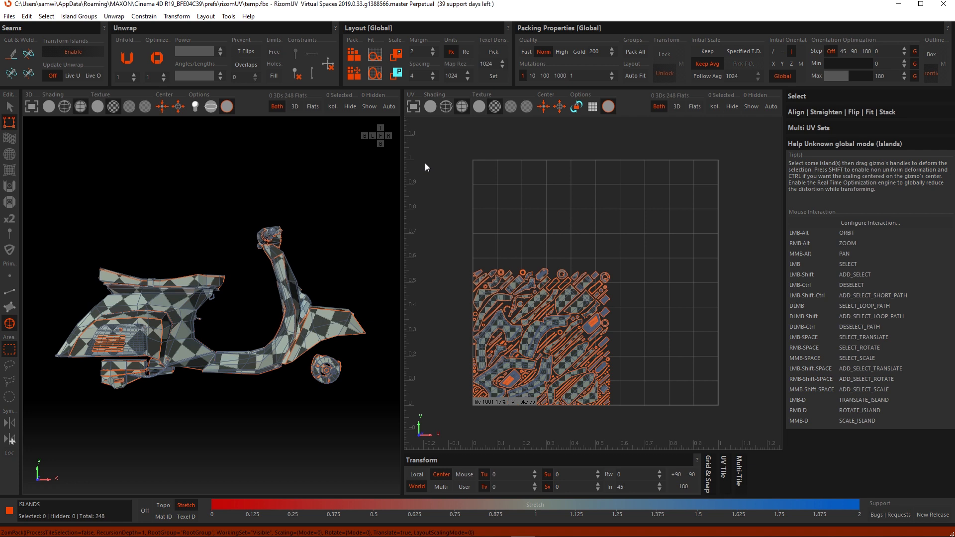
# Move all UV islands sideways out of the tile to about U -0.35 and clear the selection
pyautogui.moveTo(442, 248); pyautogui.dragTo(629, 425)
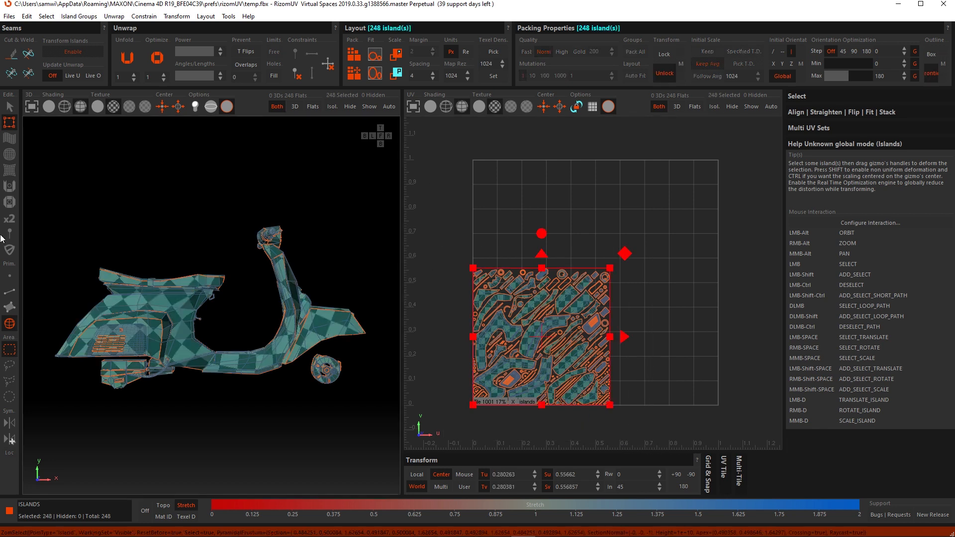
pyautogui.moveTo(620, 338); pyautogui.dragTo(467, 347)
pyautogui.keyDown('alt'); pyautogui.moveTo(526, 345); pyautogui.dragTo(577, 320, button='middle'); pyautogui.keyUp('alt')
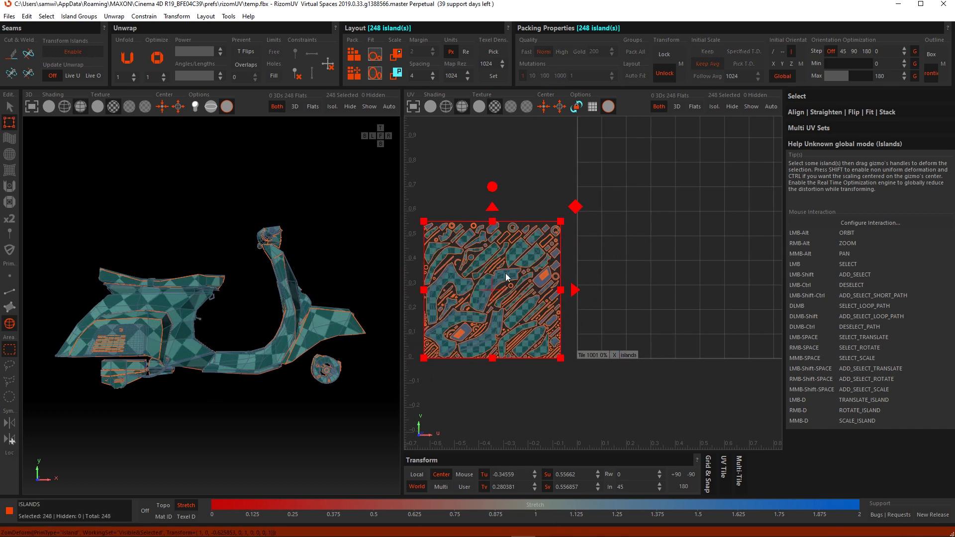
pyautogui.click(532, 371)
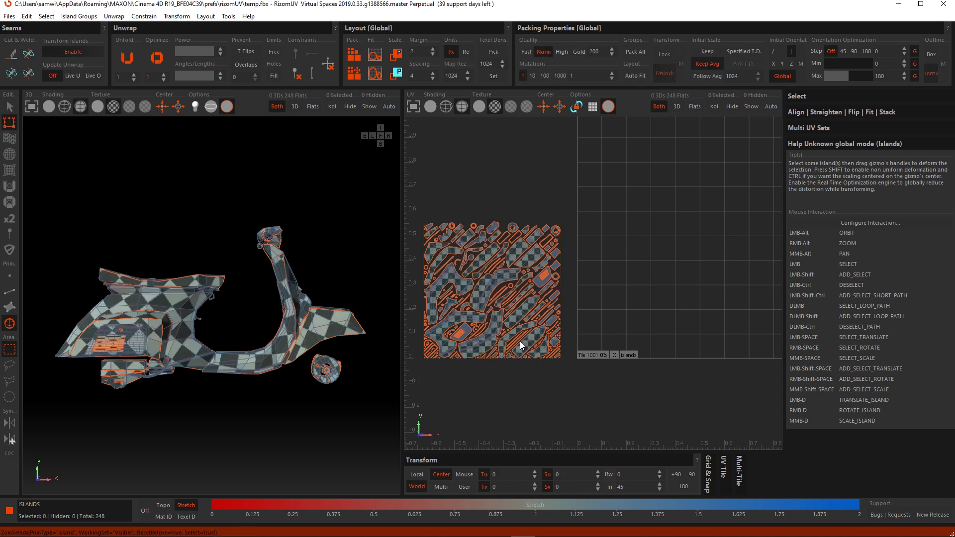
# Move only the curved front body island back into the empty tile, at about U 0.24
pyautogui.click(499, 279)
pyautogui.moveTo(545, 291); pyautogui.dragTo(676, 291)
pyautogui.keyDown('alt'); pyautogui.moveTo(675, 290); pyautogui.dragTo(649, 309, button='middle'); pyautogui.keyUp('alt')
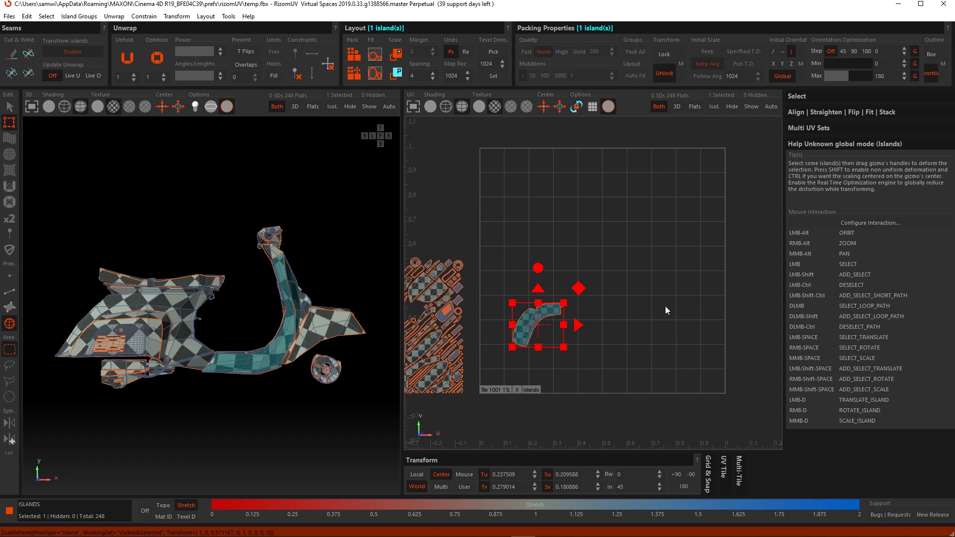
# Fit the selected curved island to the tile proportionally, try the fit that stretches it to fill the tile, and undo the stretch
pyautogui.click(373, 55)
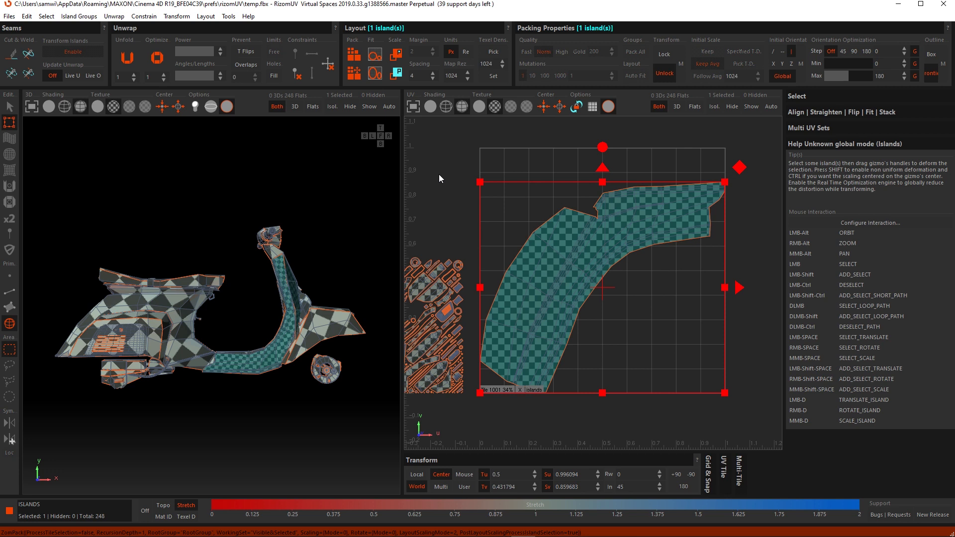
pyautogui.click(377, 77)
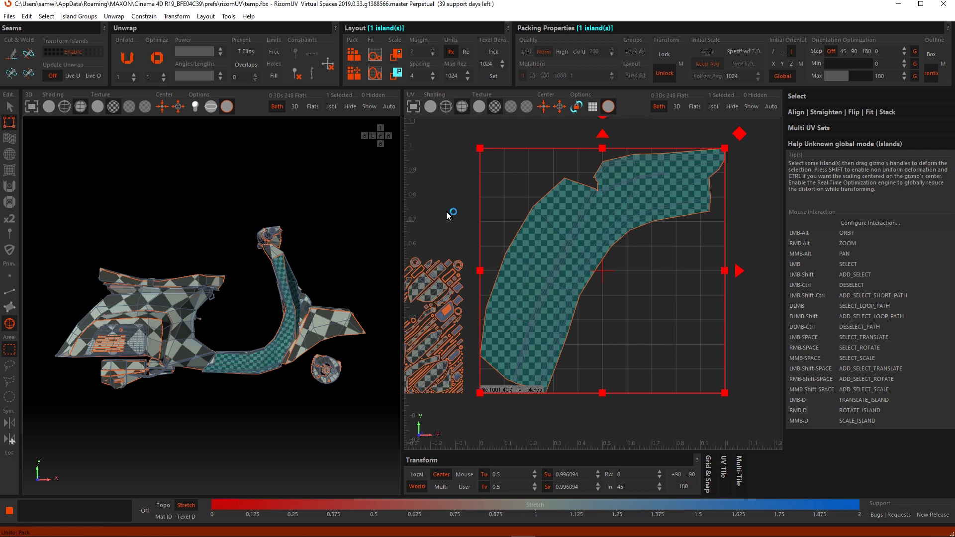
pyautogui.hotkey('ctrl', 'z')
# Clear the selection, turn Auto Fit back on and repack all UV islands into the tile
pyautogui.click(446, 210)
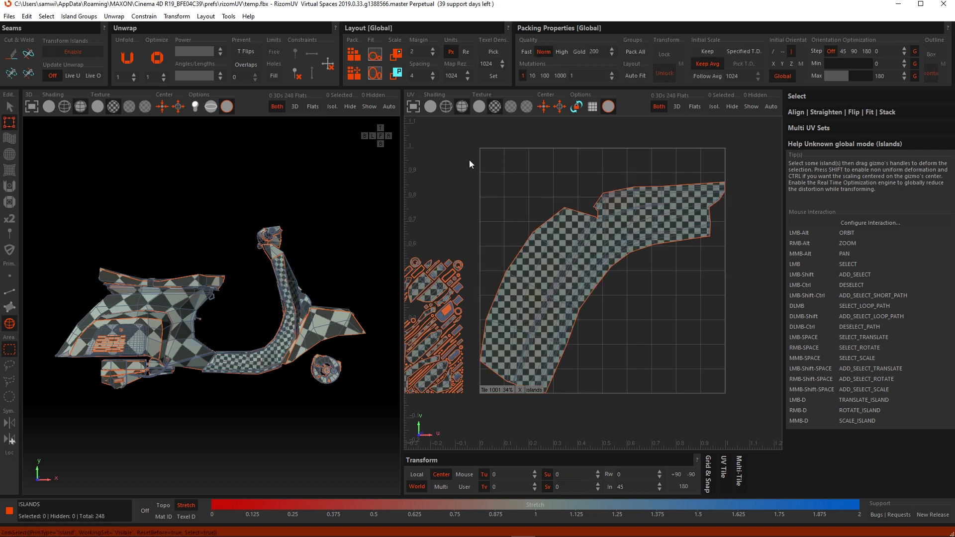
pyautogui.click(635, 76)
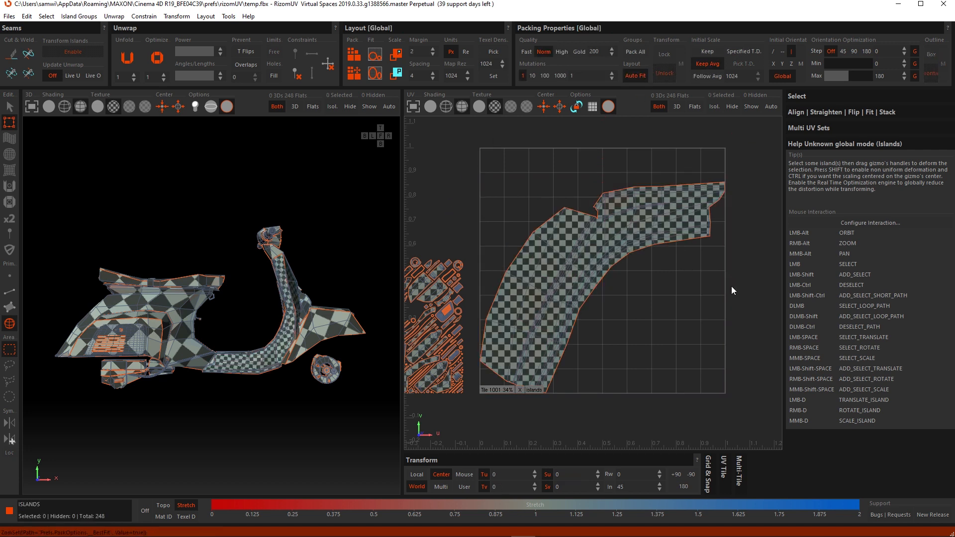
pyautogui.press('p')
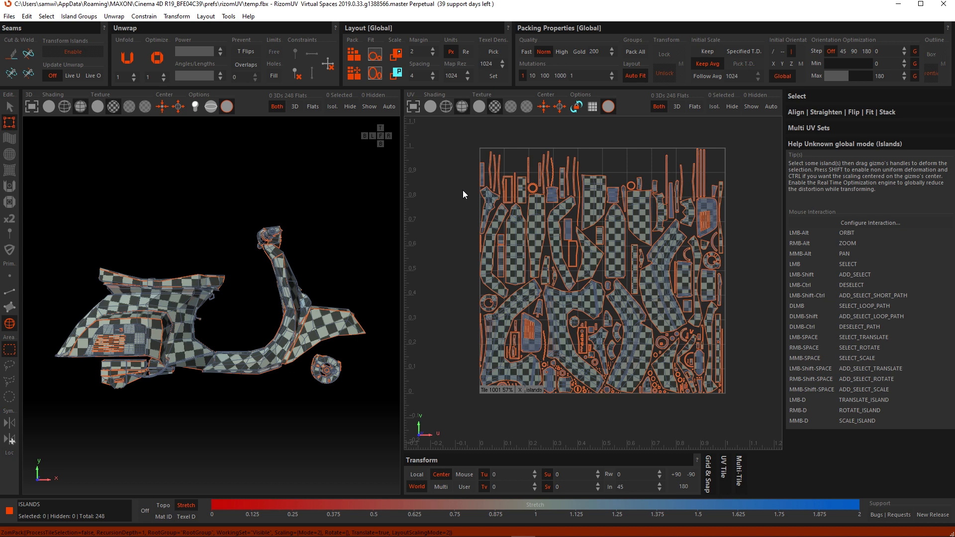
# Select all packed islands, scale them down to about 0.39 of the tile at its lower-left corner, and deselect them
pyautogui.moveTo(445, 138); pyautogui.dragTo(766, 428)
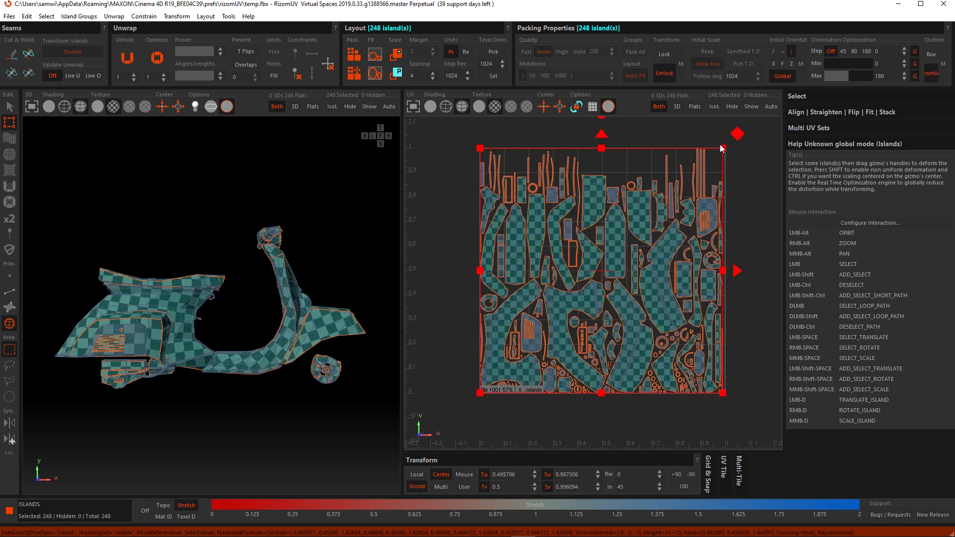
pyautogui.moveTo(722, 148); pyautogui.dragTo(570, 304)
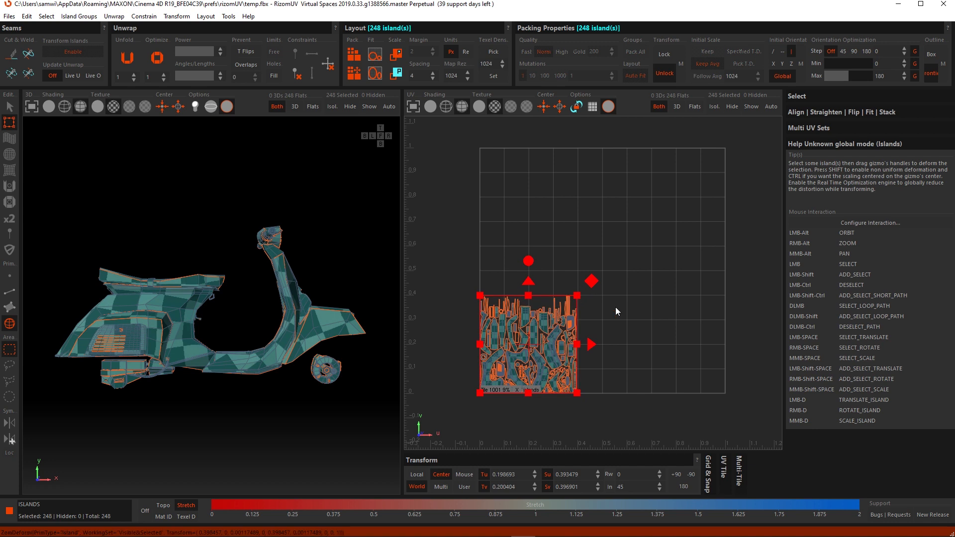
pyautogui.click(598, 371)
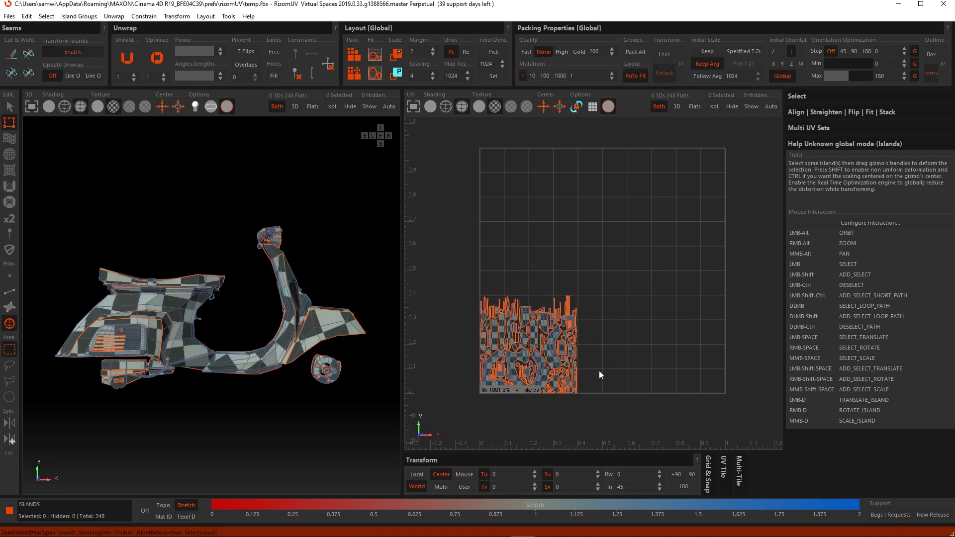
# Move the curved front body island into the tile's empty area, enlarge it to about 0.32 by 0.76, and rescale it to match the other islands
pyautogui.click(550, 353)
pyautogui.moveTo(581, 345); pyautogui.dragTo(644, 185)
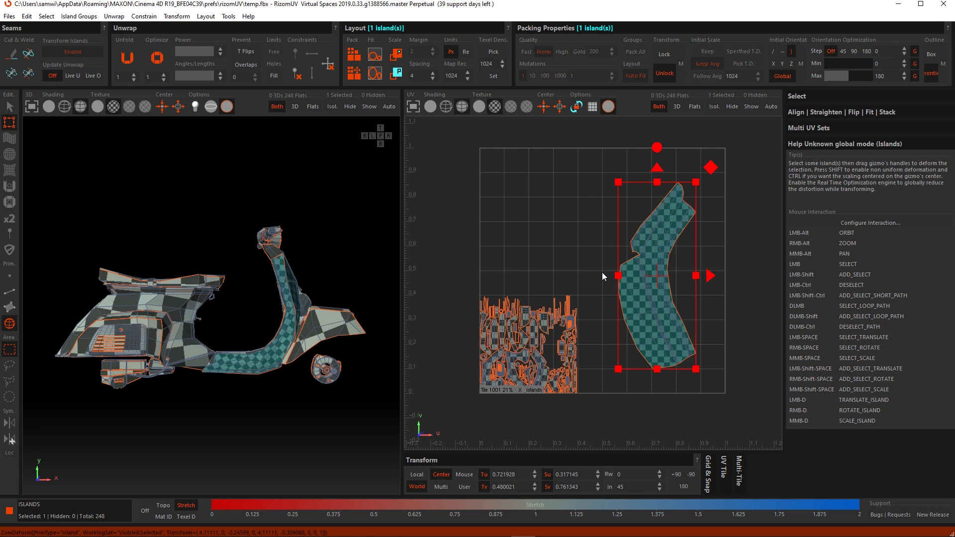
pyautogui.click(400, 65)
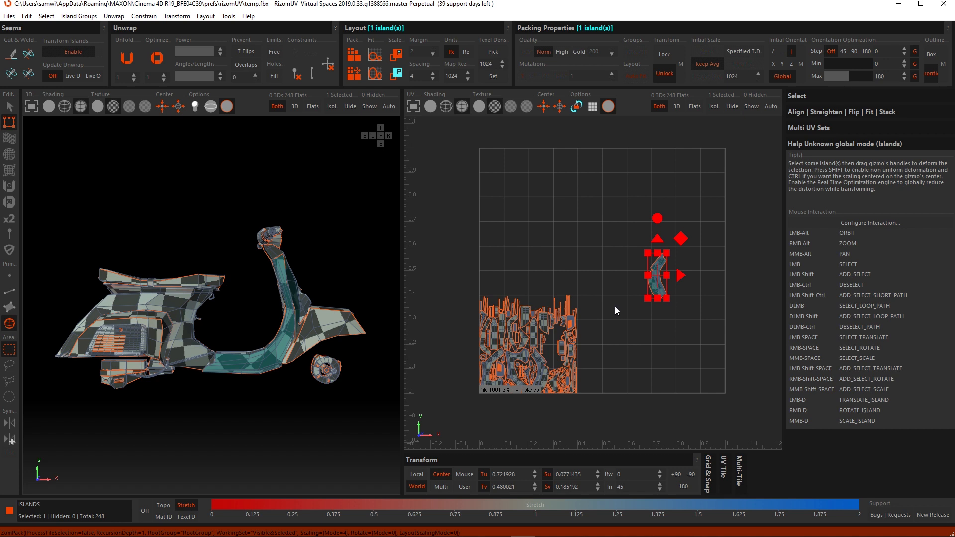
# Place the rescaled curved island in its gap among the packed islands to compare sizes, and move it back out to about U 0.70
pyautogui.scroll(2, 616, 309)
pyautogui.moveTo(726, 254); pyautogui.dragTo(573, 362)
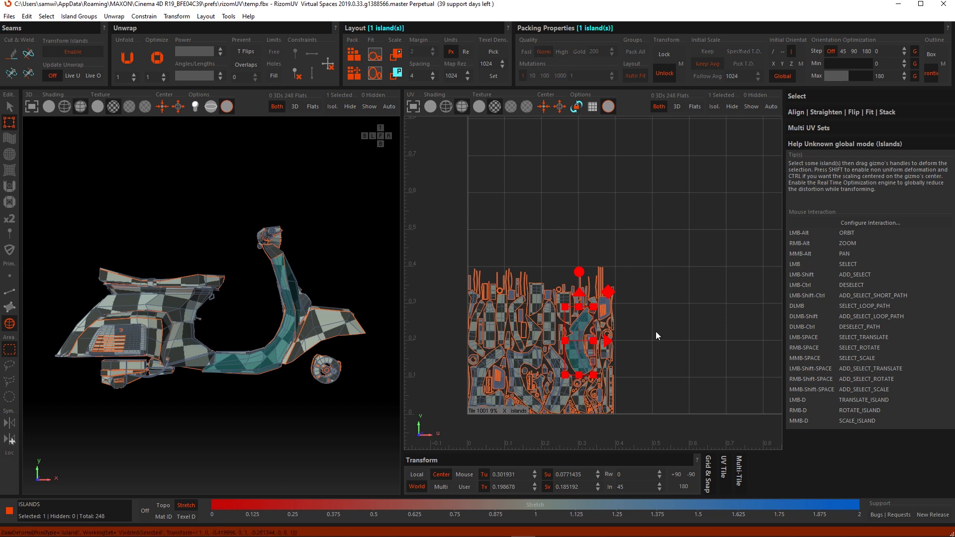
pyautogui.moveTo(608, 342); pyautogui.dragTo(754, 349)
pyautogui.scroll(-3, 686, 347)
pyautogui.keyDown('alt'); pyautogui.moveTo(636, 306); pyautogui.dragTo(633, 306, button='middle'); pyautogui.keyUp('alt')
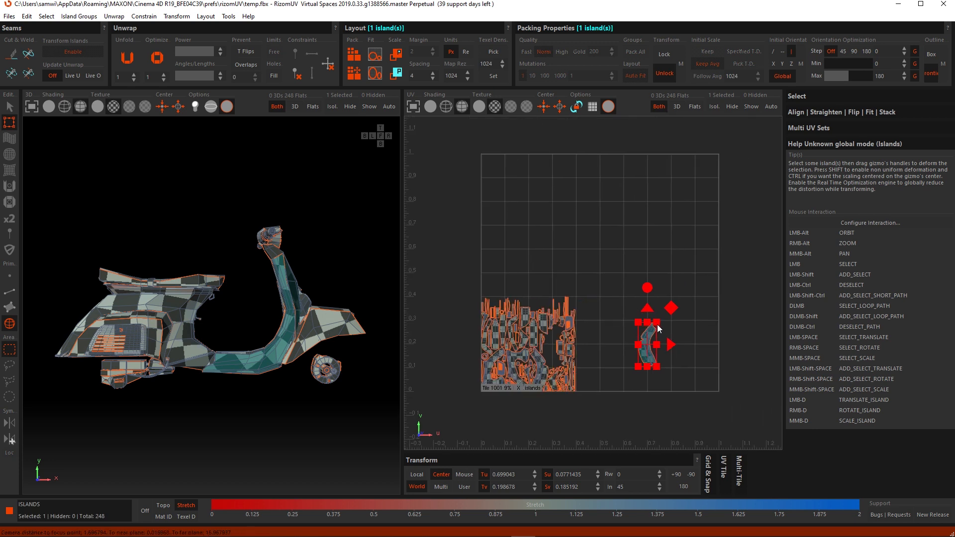
# Enlarge the curved island to about 0.33 by 0.79 and move it outside the tile to about U 1.28
pyautogui.moveTo(647, 321); pyautogui.dragTo(648, 174)
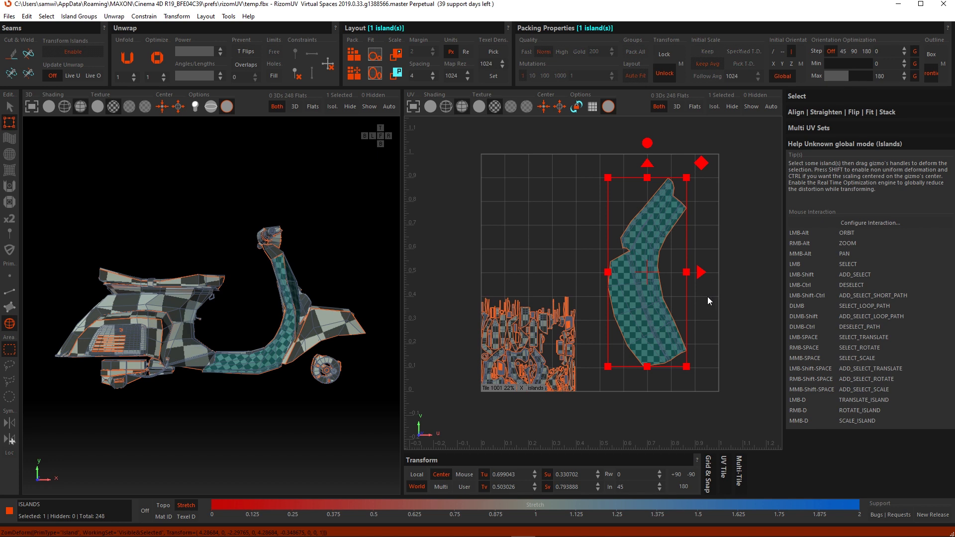
pyautogui.scroll(-3, 708, 298)
pyautogui.keyDown('alt'); pyautogui.moveTo(708, 301); pyautogui.dragTo(675, 298, button='middle'); pyautogui.keyUp('alt')
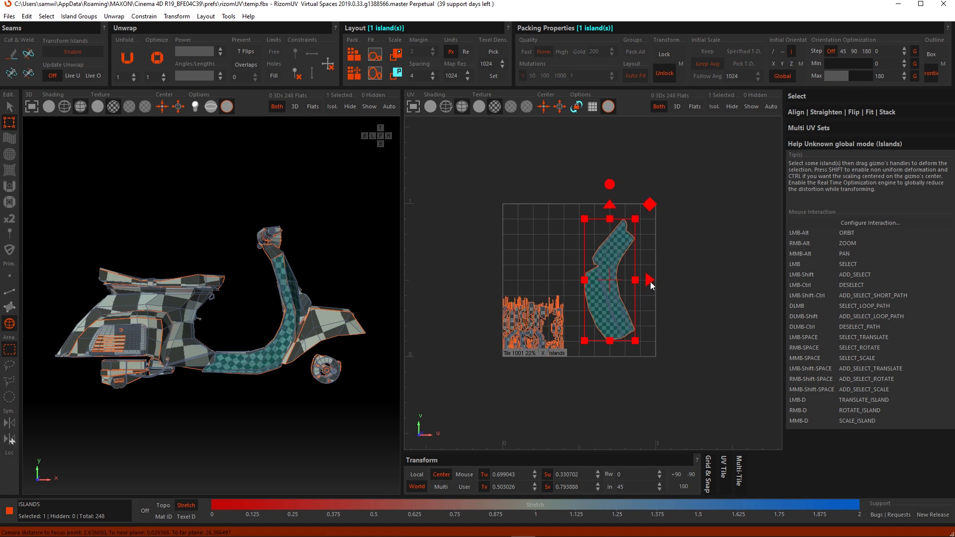
pyautogui.moveTo(649, 282); pyautogui.dragTo(739, 287)
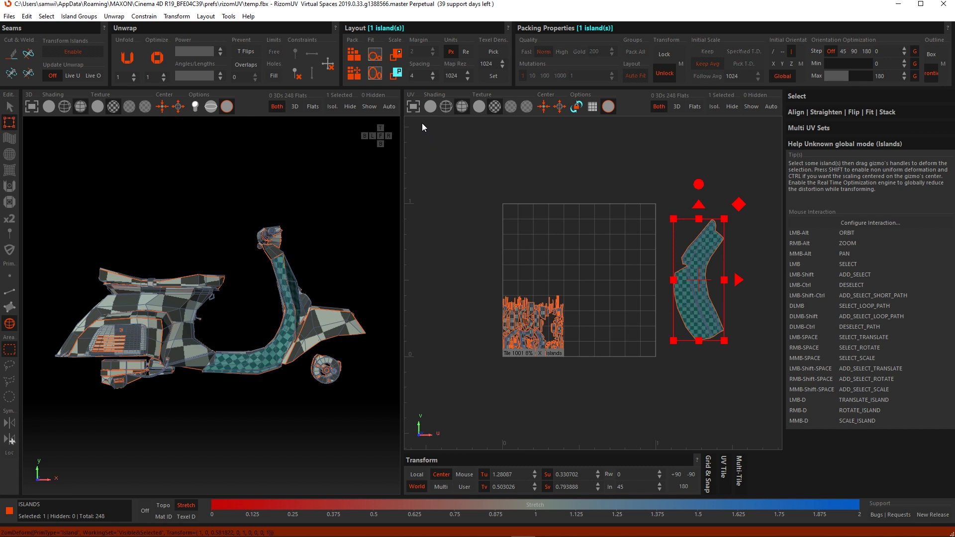
# Try matching the curved island's scale while it lies outside the tile, and move it back inside to about U 0.71
pyautogui.click(397, 53)
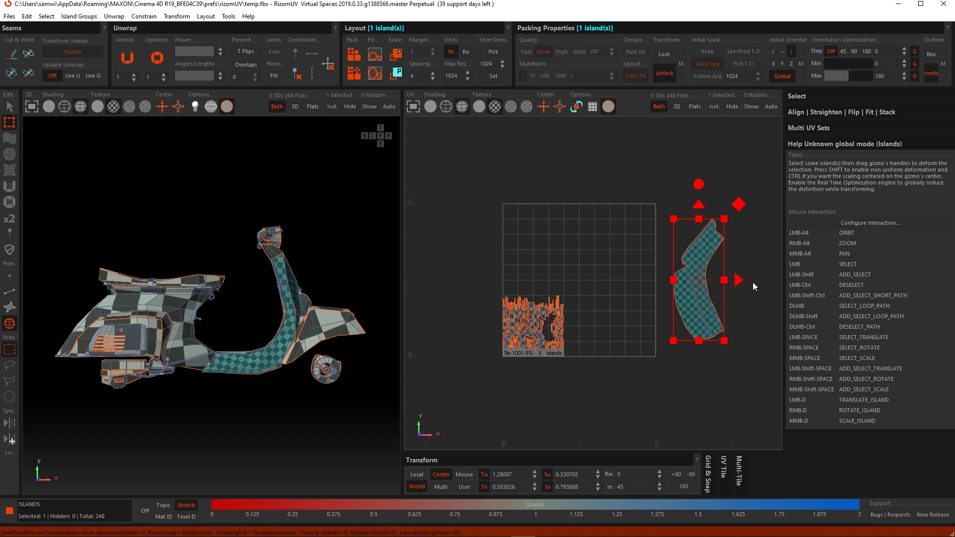
pyautogui.moveTo(741, 282); pyautogui.dragTo(650, 288)
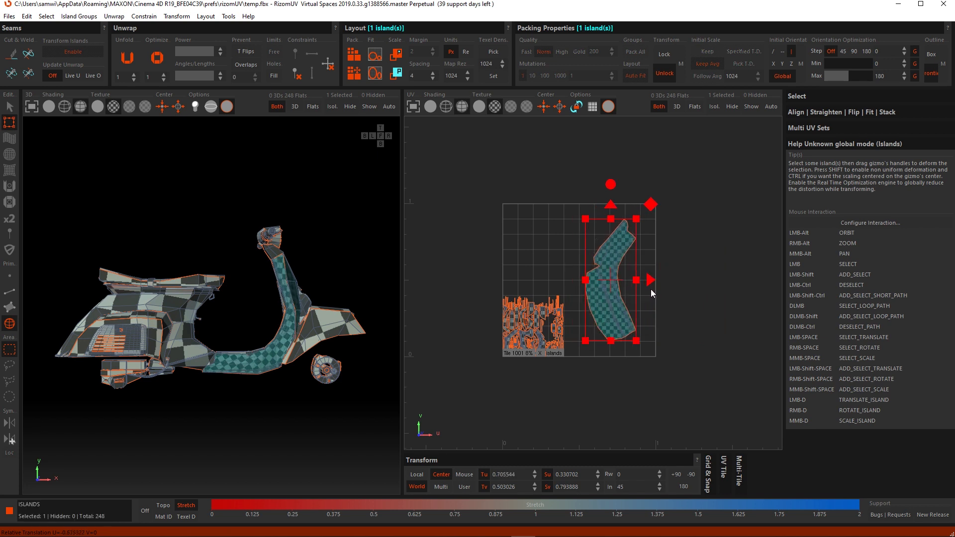
pyautogui.press('f')
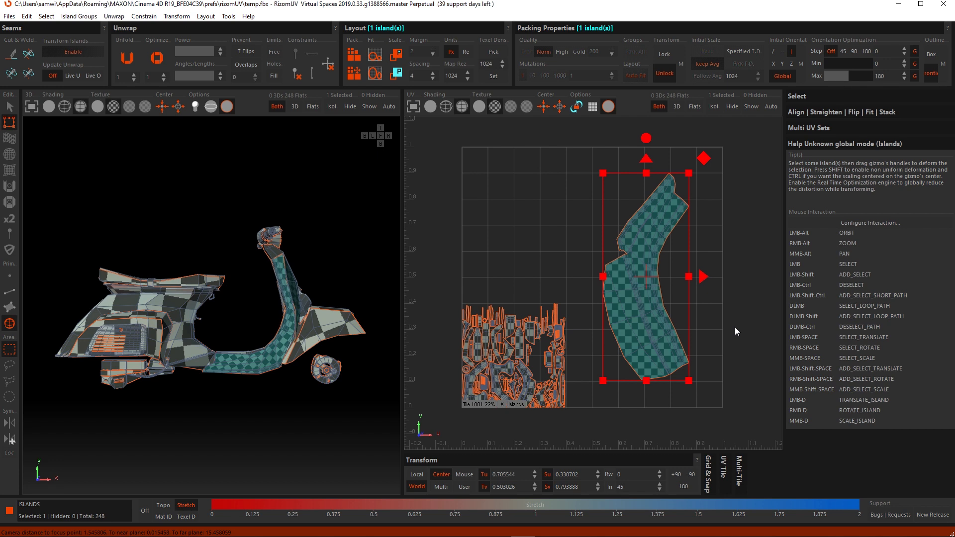
# Clear the selection, normalise the scale of all UV islands to one another without packing, and redo the scaling
pyautogui.click(754, 290)
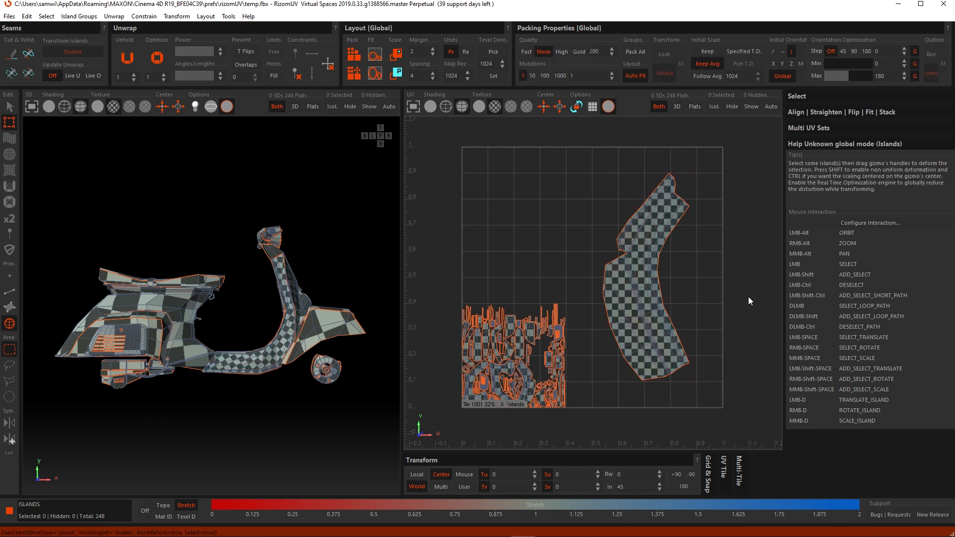
pyautogui.click(395, 54)
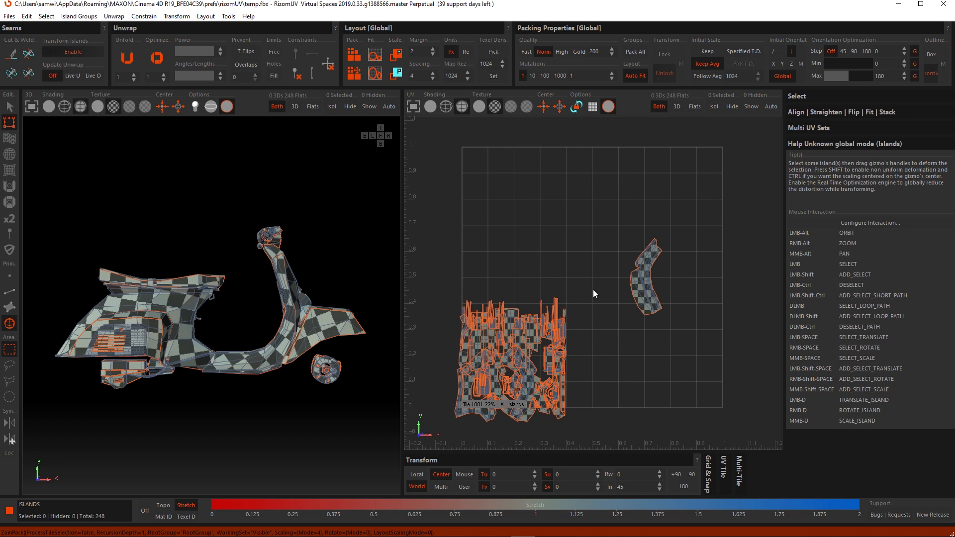
pyautogui.hotkey('ctrl', 'y')
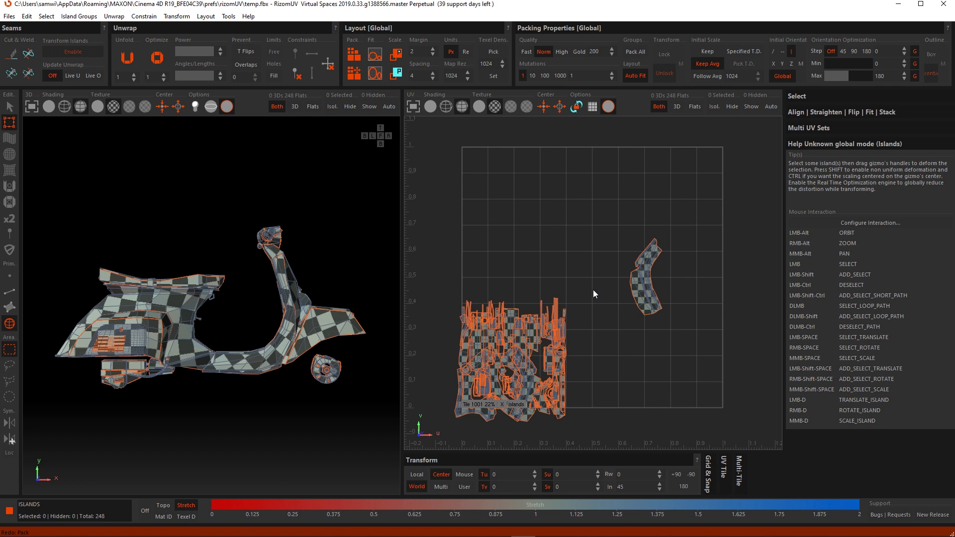
# Undo the scale normalisation, and move two more islands above the packed cluster, enlarging them to about 0.18 by 0.39 and 0.17 by 0.32
pyautogui.hotkey('ctrl', 'z')
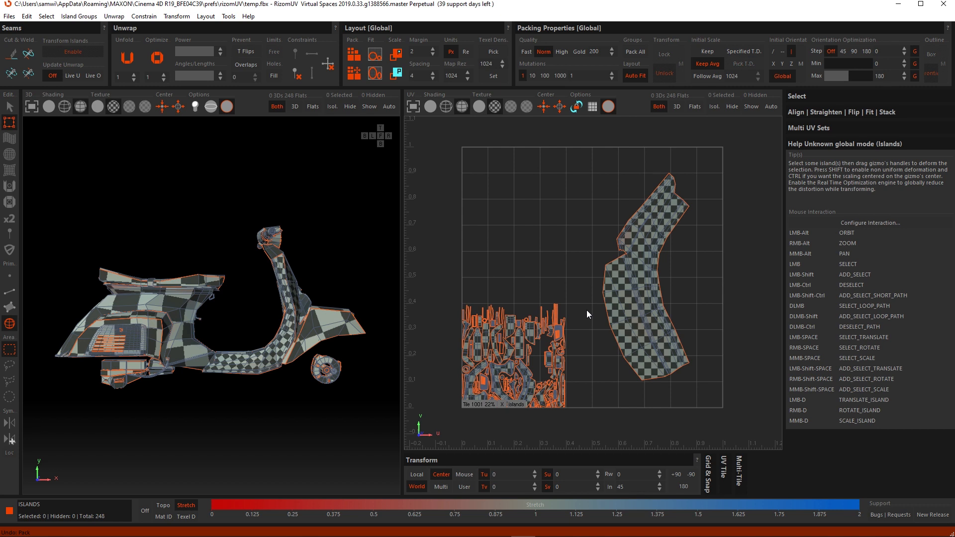
pyautogui.click(525, 385)
pyautogui.moveTo(527, 348); pyautogui.dragTo(527, 210)
pyautogui.moveTo(556, 248); pyautogui.dragTo(570, 175)
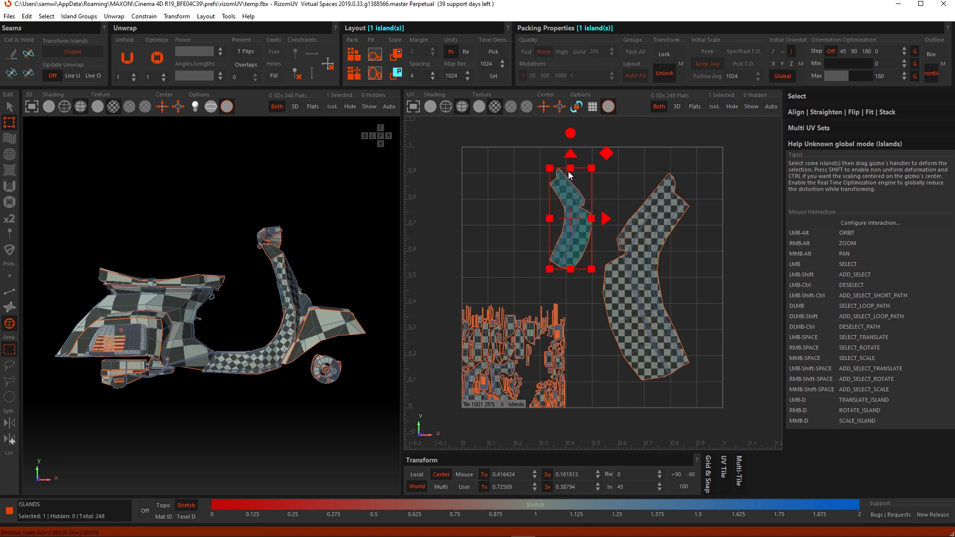
pyautogui.click(503, 357)
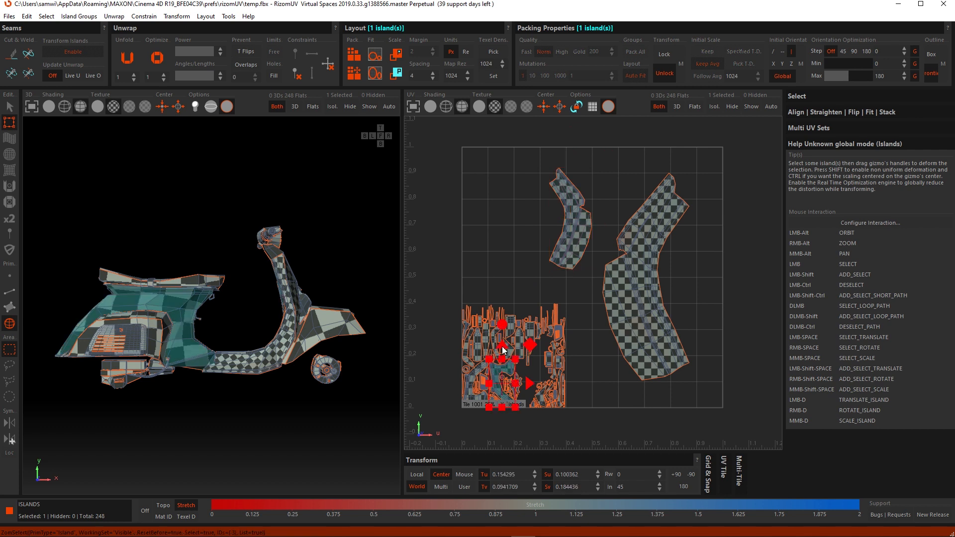
pyautogui.moveTo(502, 357); pyautogui.dragTo(508, 178)
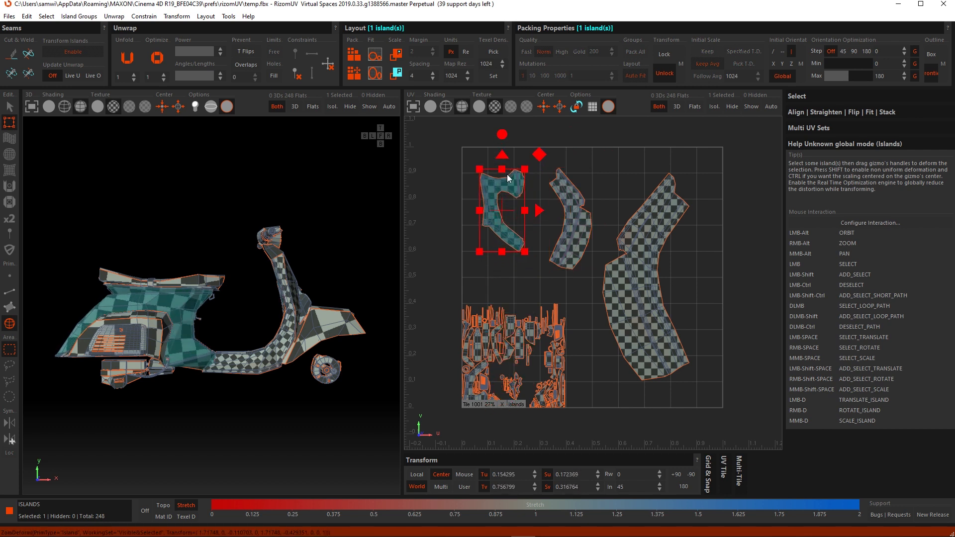
# Select all three separated islands and normalise their scale relative to one another
pyautogui.keyDown('shift'); pyautogui.click(573, 241); pyautogui.keyUp('shift')
pyautogui.keyDown('shift'); pyautogui.click(655, 304); pyautogui.keyUp('shift')
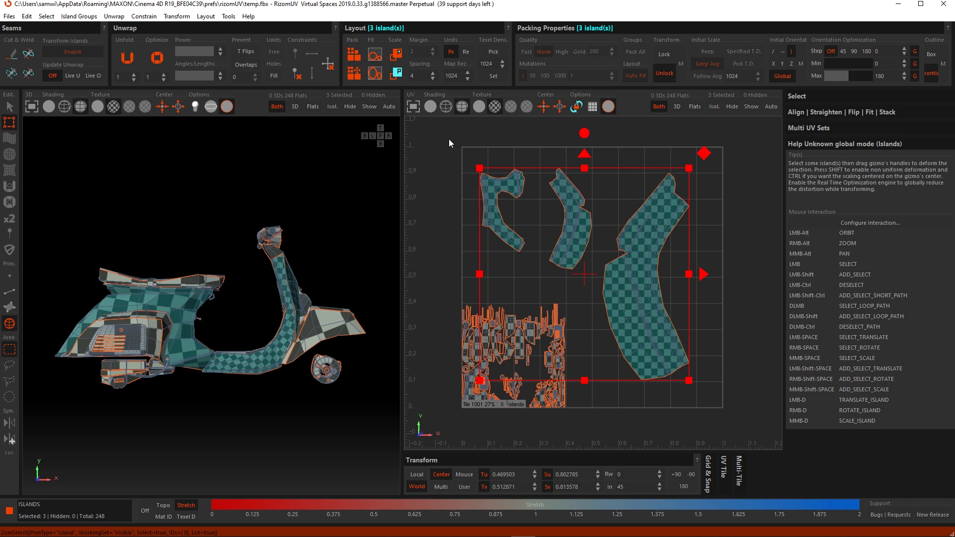
pyautogui.click(397, 80)
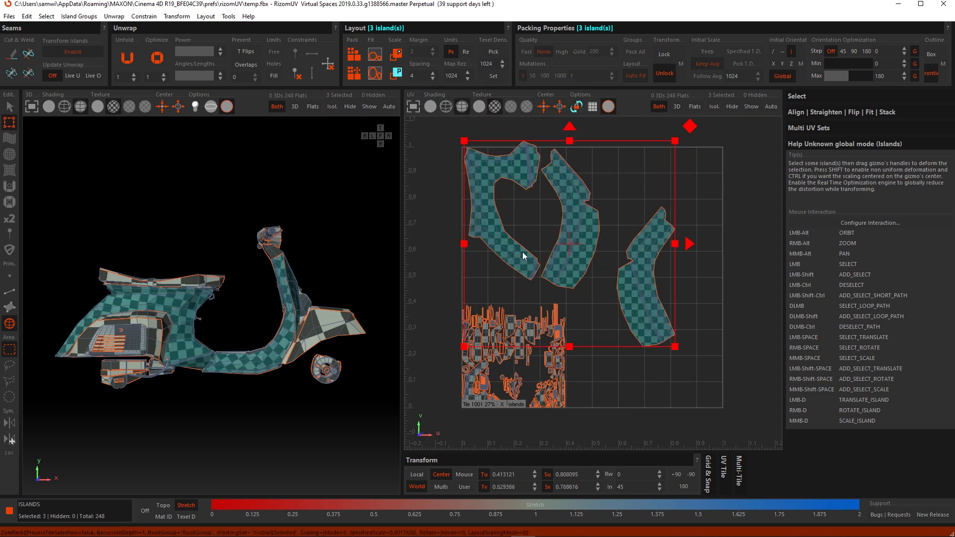
# Clear the selection, pack all islands into the UV tile, and inspect the border gap at the tile's lower-left corner
pyautogui.click(741, 212)
pyautogui.press('p')
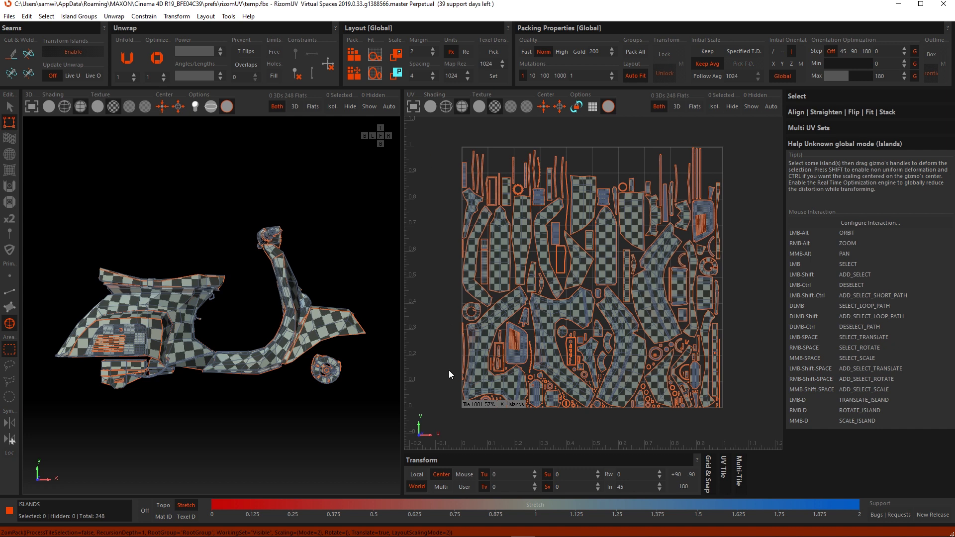
pyautogui.scroll(10, 449, 407)
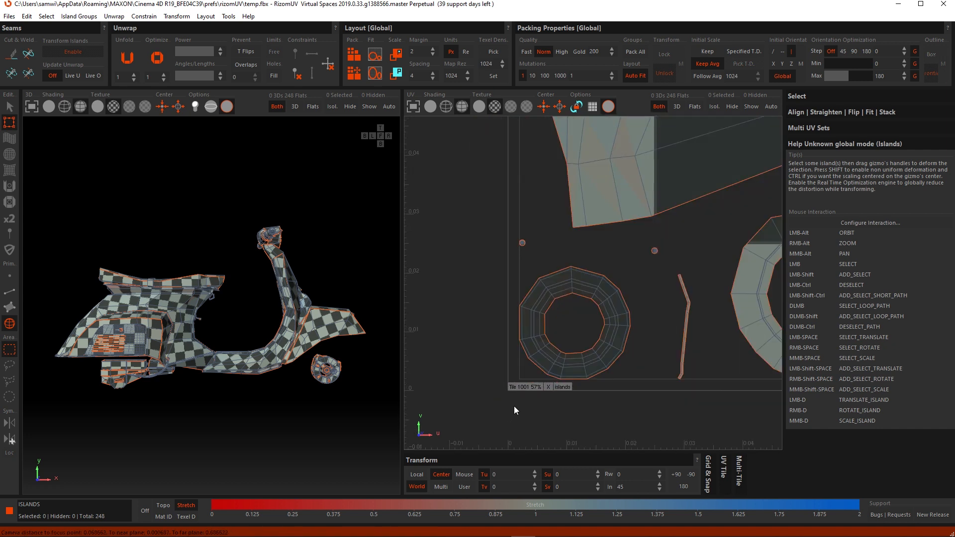
pyautogui.scroll(3, 485, 394)
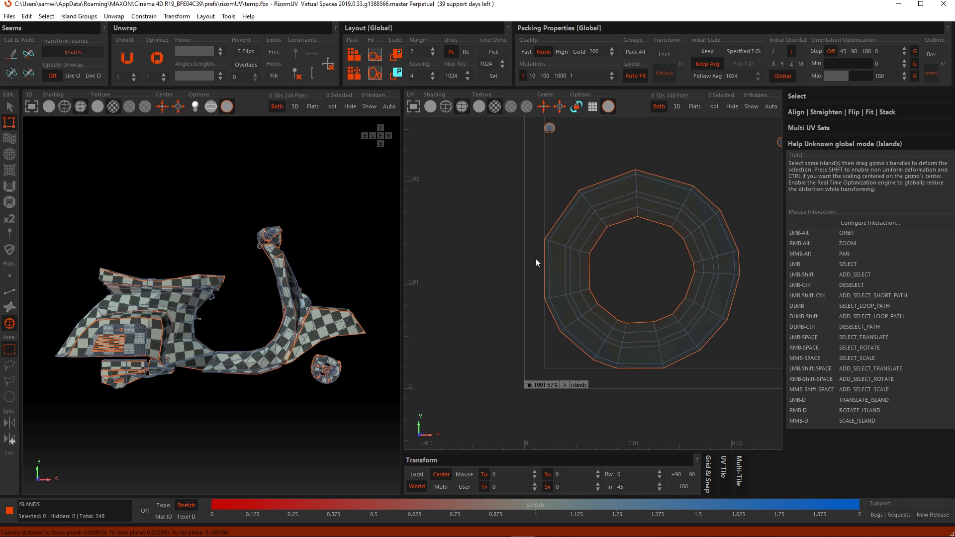
pyautogui.scroll(-4, 477, 255)
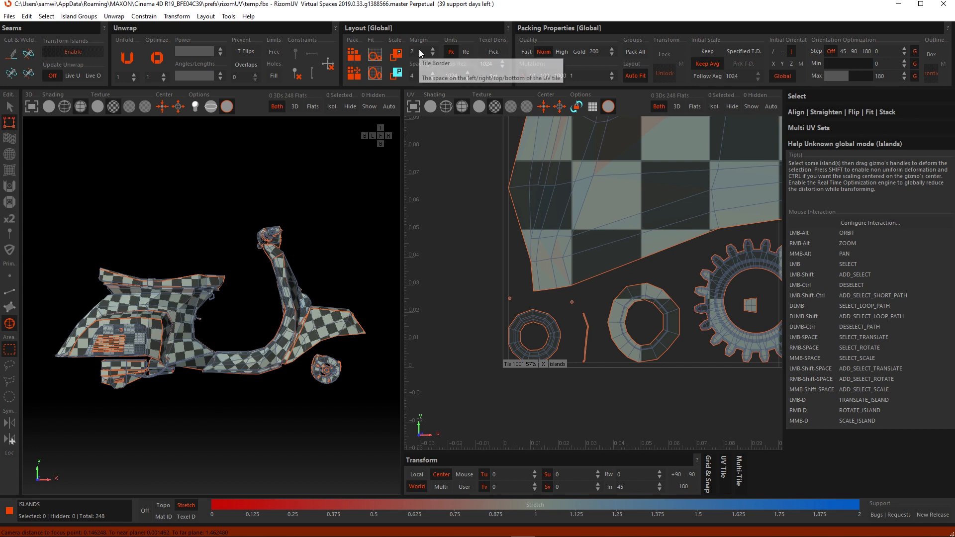
# Set the tile border margin to 20 px, repack all islands, and inspect the gap along the tile's edge
pyautogui.write('0')
pyautogui.press('Return')
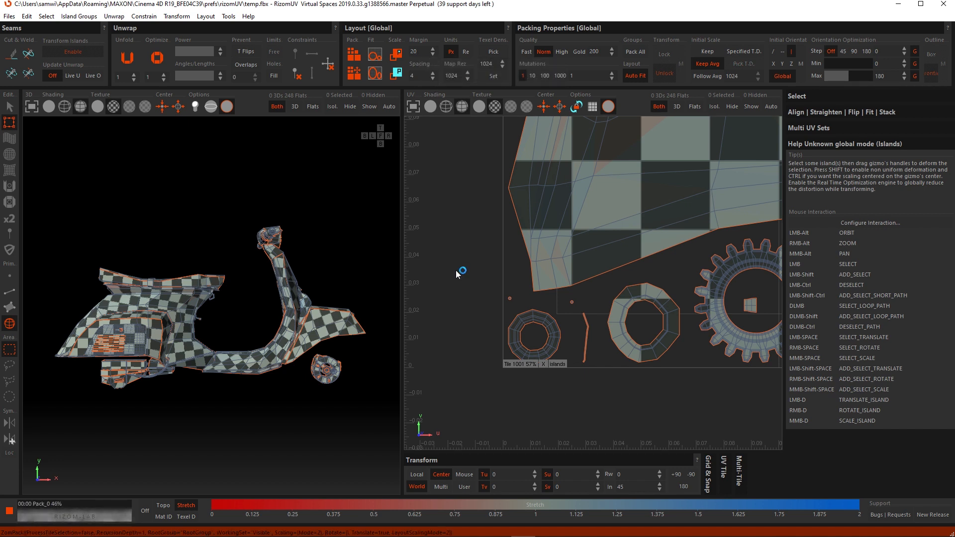
pyautogui.scroll(-5, 455, 270)
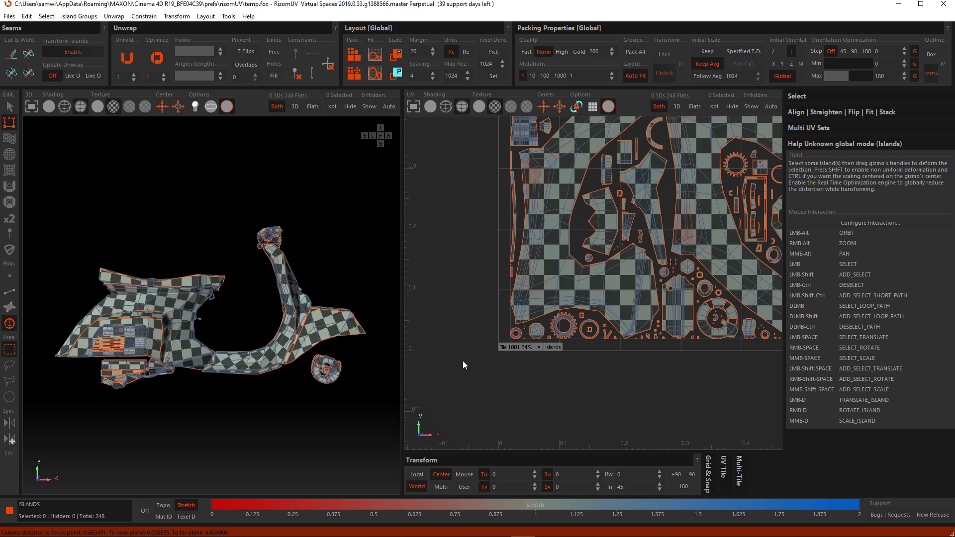
pyautogui.scroll(2, 451, 287)
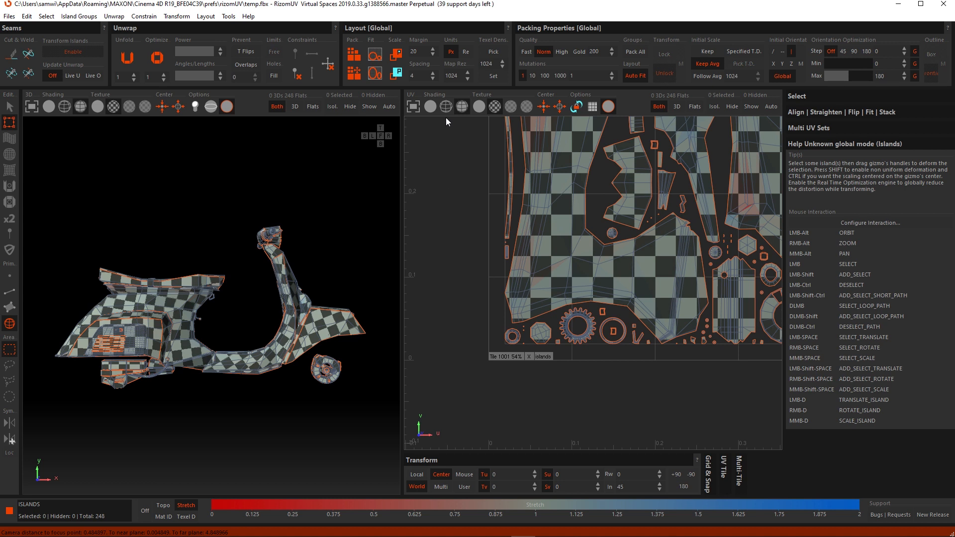
# Set the tile border margin to 2 px and repack all islands
pyautogui.click(421, 48)
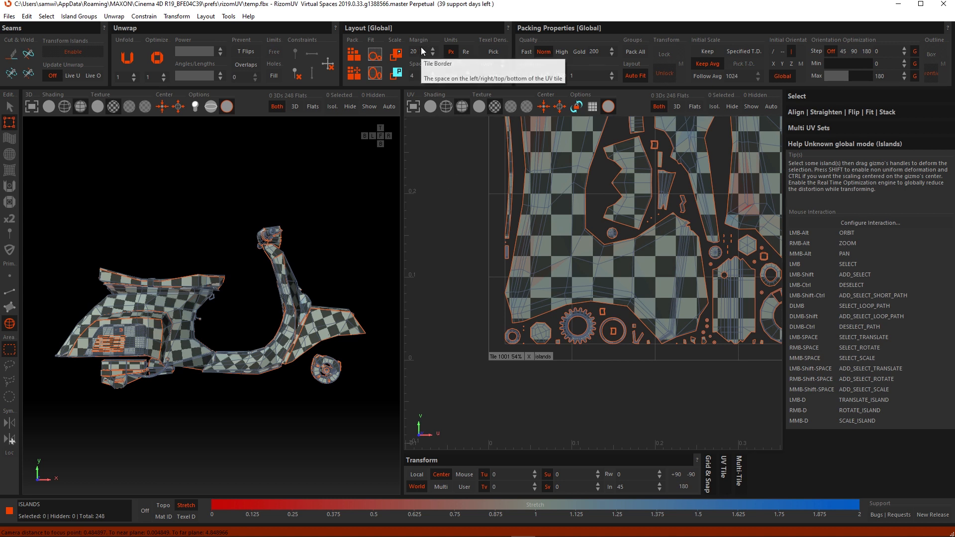
pyautogui.press('BackSpace')
pyautogui.press('Return')
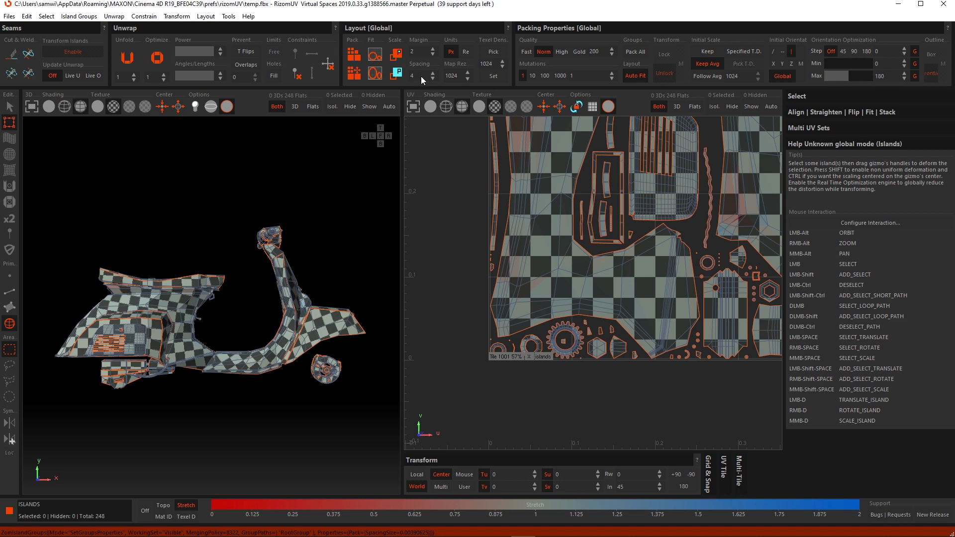
# Set the spacing between islands to 40 px and repack all islands with the whole tile in view
pyautogui.write('0')
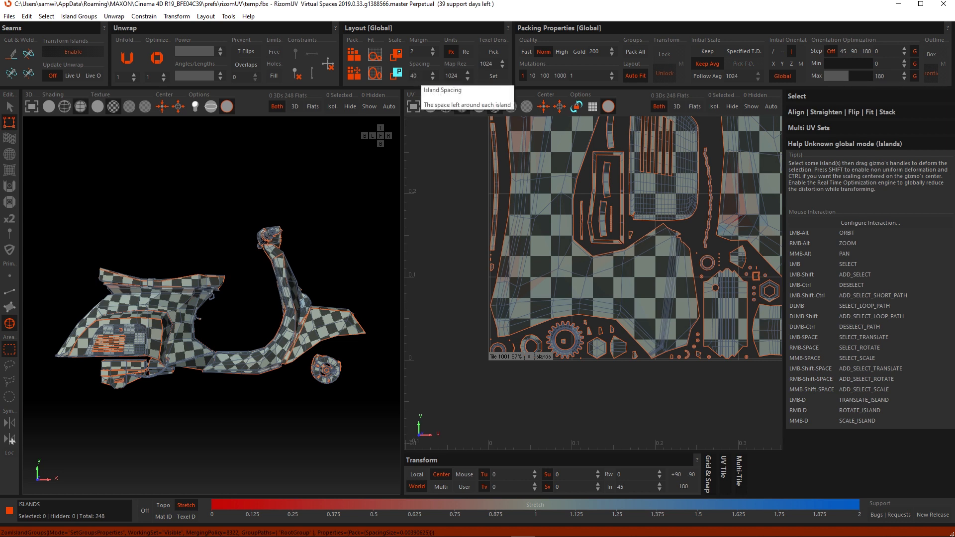
pyautogui.press('Return')
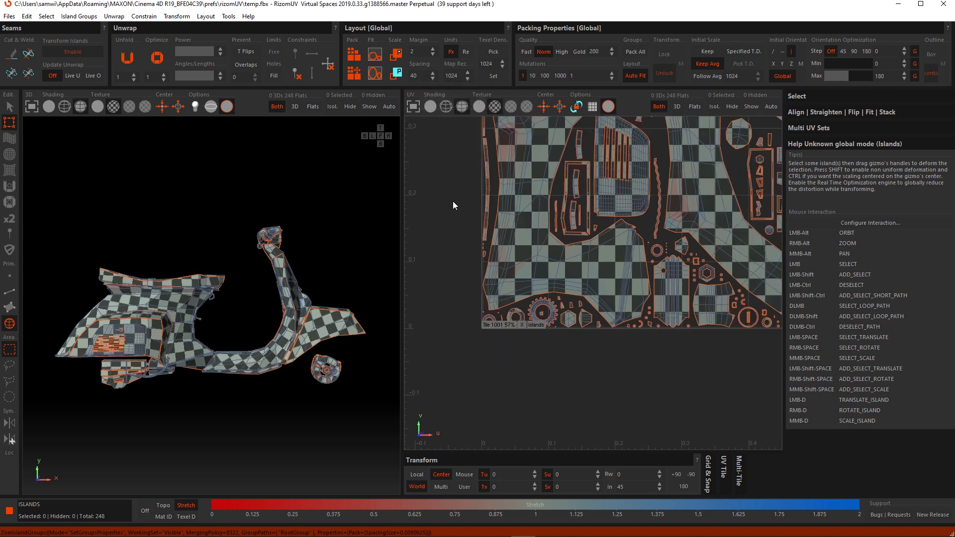
pyautogui.press('f')
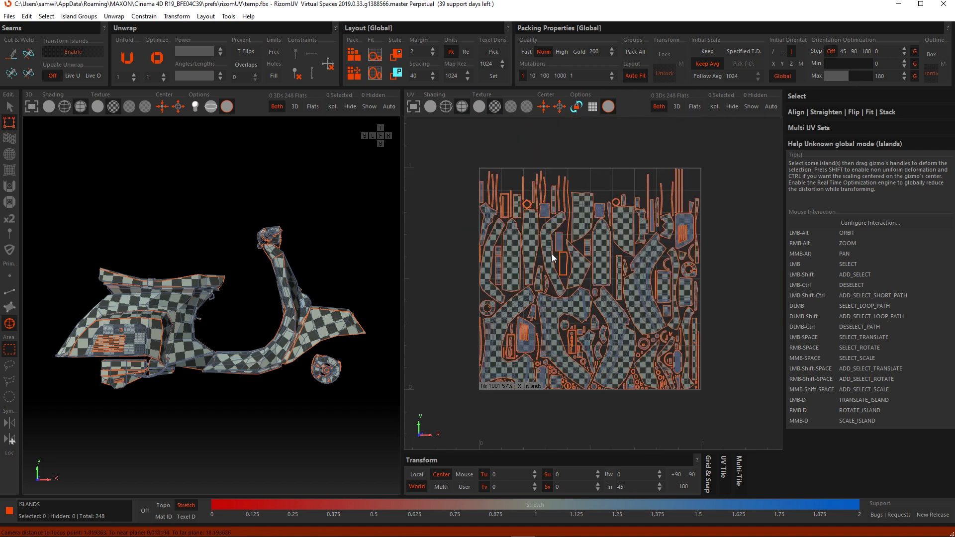
pyautogui.click(748, 249)
pyautogui.press('p')
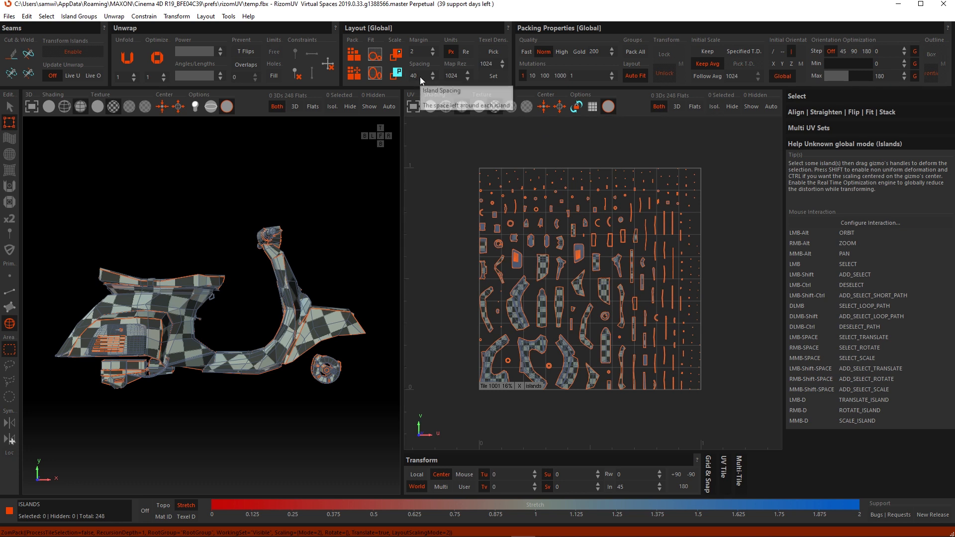
# Set the island spacing to 4 px, repack all islands, and look closely at the gaps between them
pyautogui.press('BackSpace')
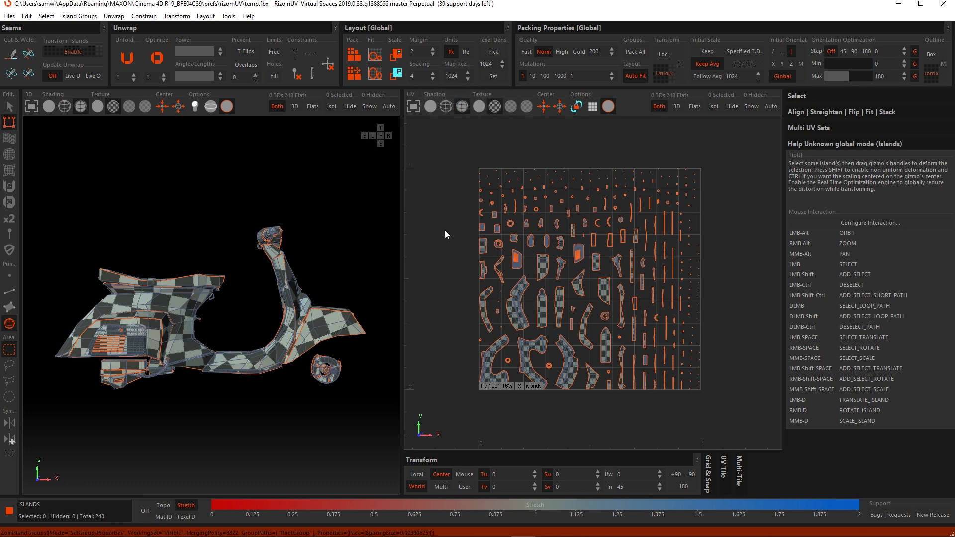
pyautogui.press('p')
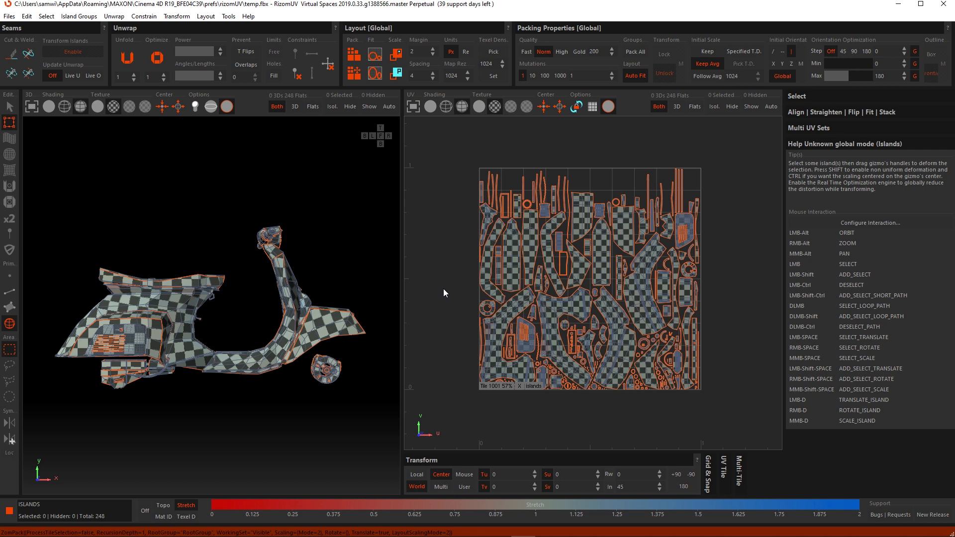
pyautogui.scroll(5, 551, 327)
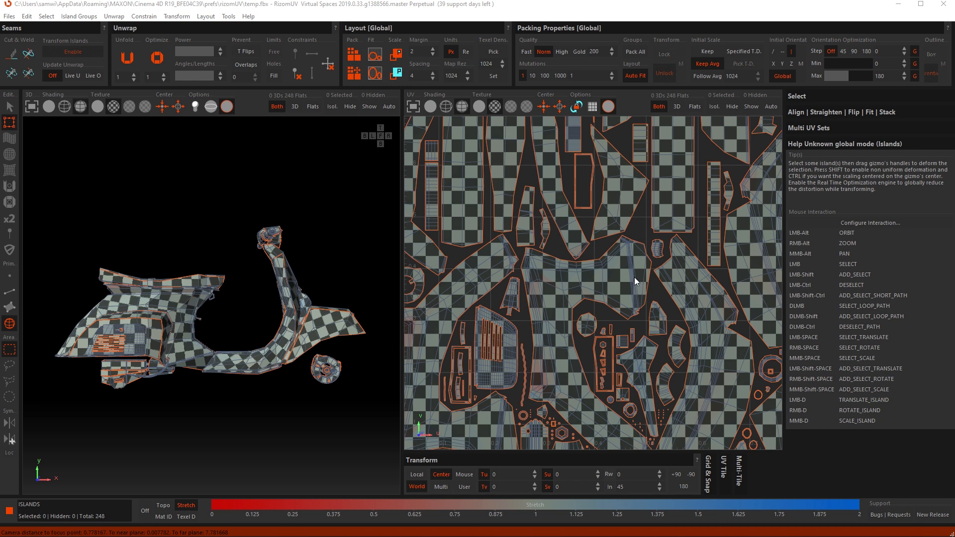
# Switch the layout units to real values, set the tile border margin to 0.1, and repack all islands
pyautogui.click(450, 53)
pyautogui.click(467, 53)
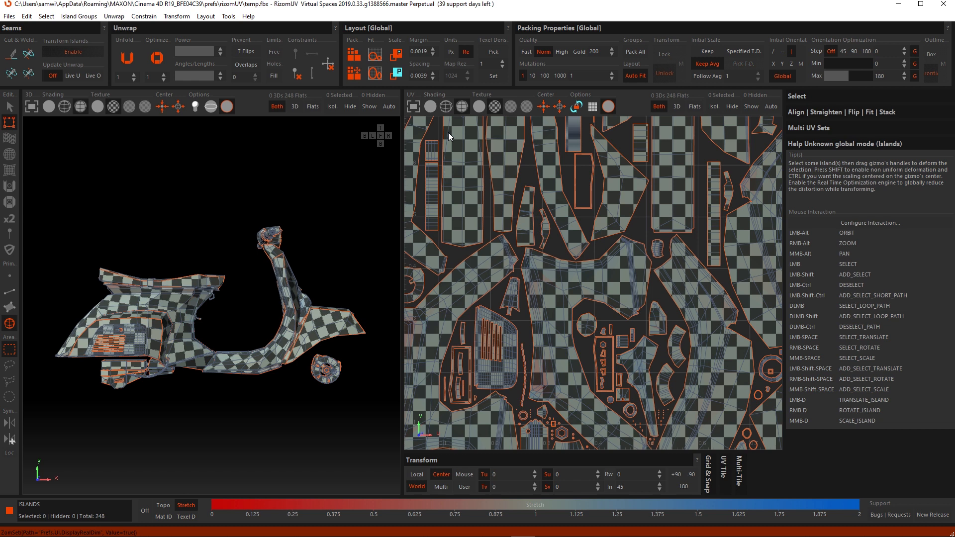
pyautogui.press('f')
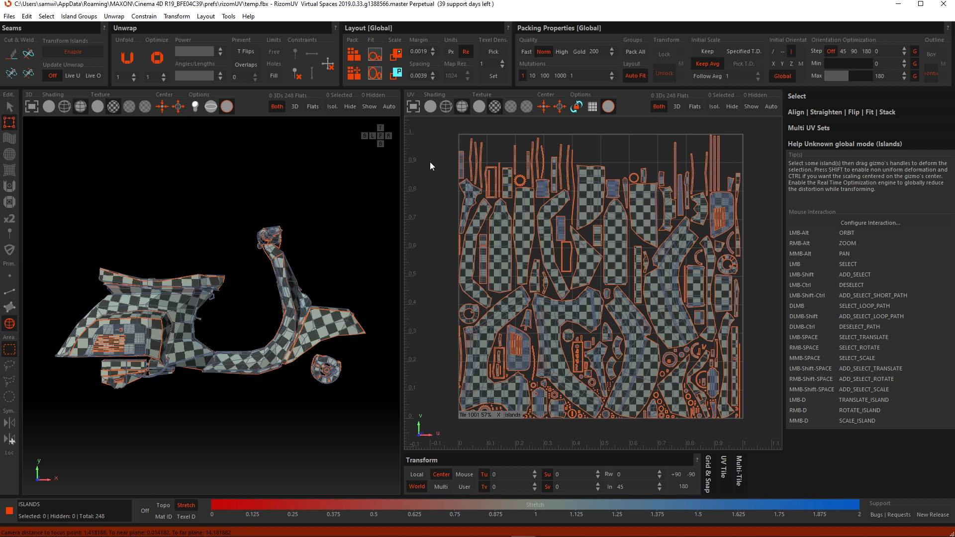
pyautogui.doubleClick(420, 52)
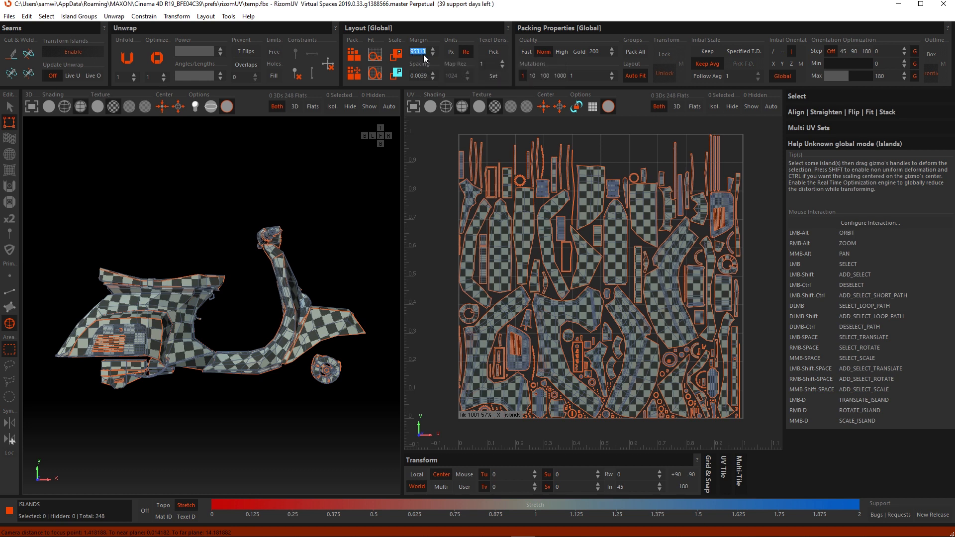
pyautogui.write('0.1')
pyautogui.press('Return')
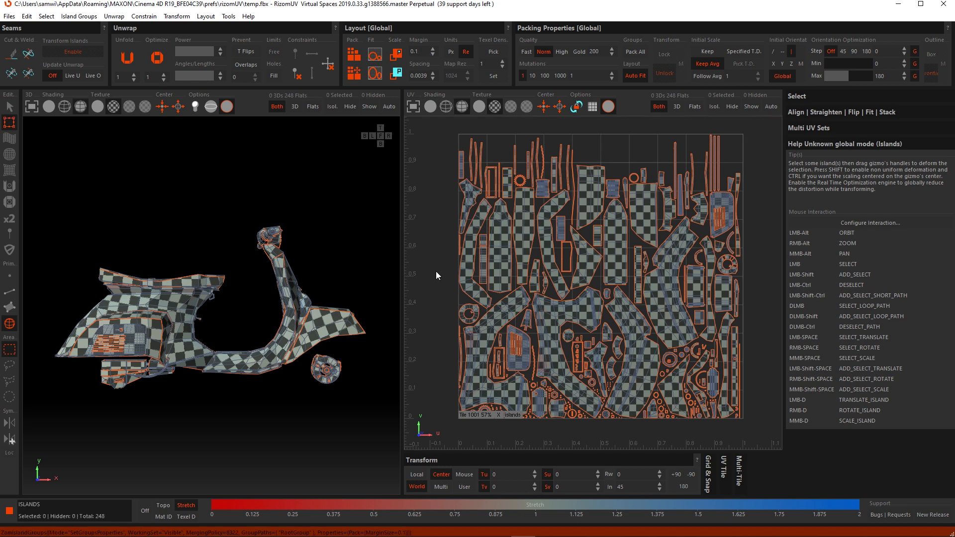
pyautogui.press('p')
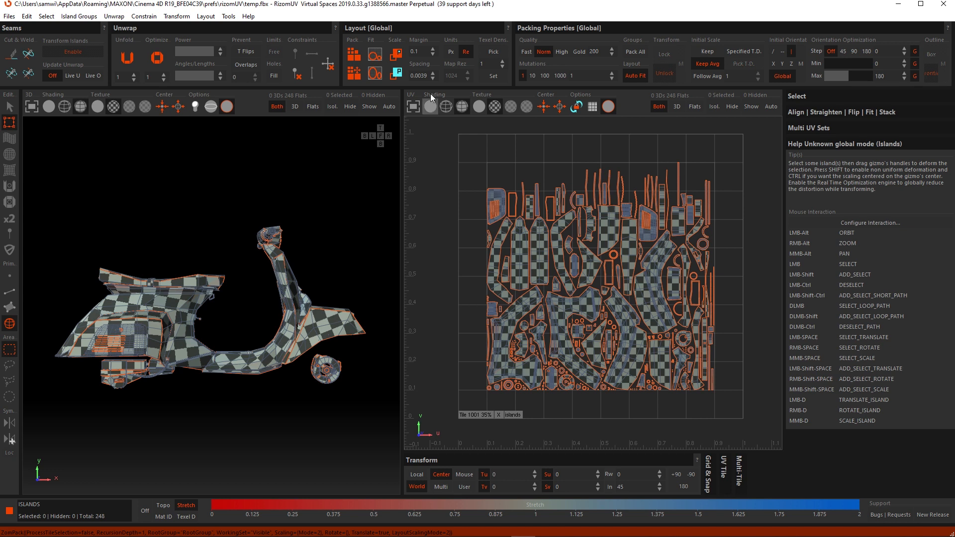
# Switch the layout units to pixels, set the tile border margin to 2 px, and repack all islands
pyautogui.click(454, 52)
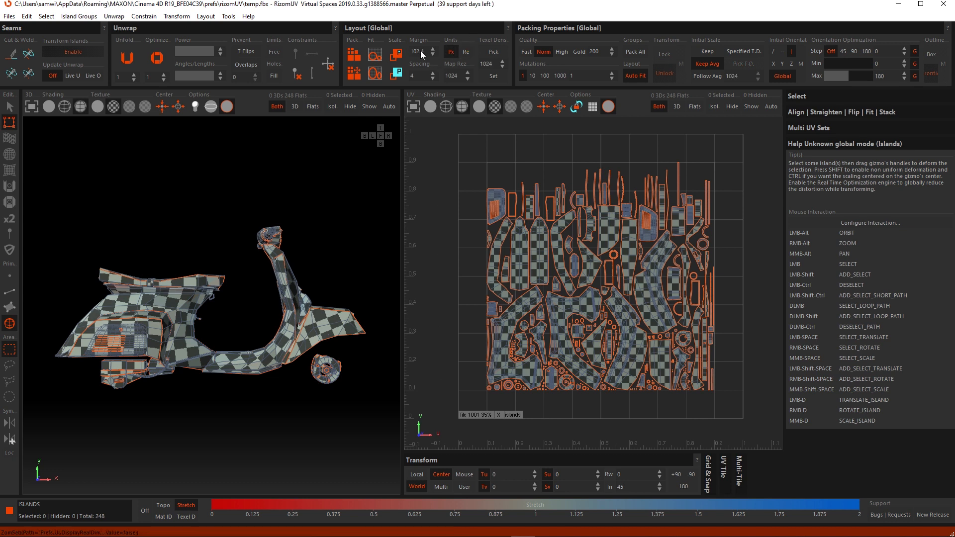
pyautogui.click(421, 52)
pyautogui.write('2')
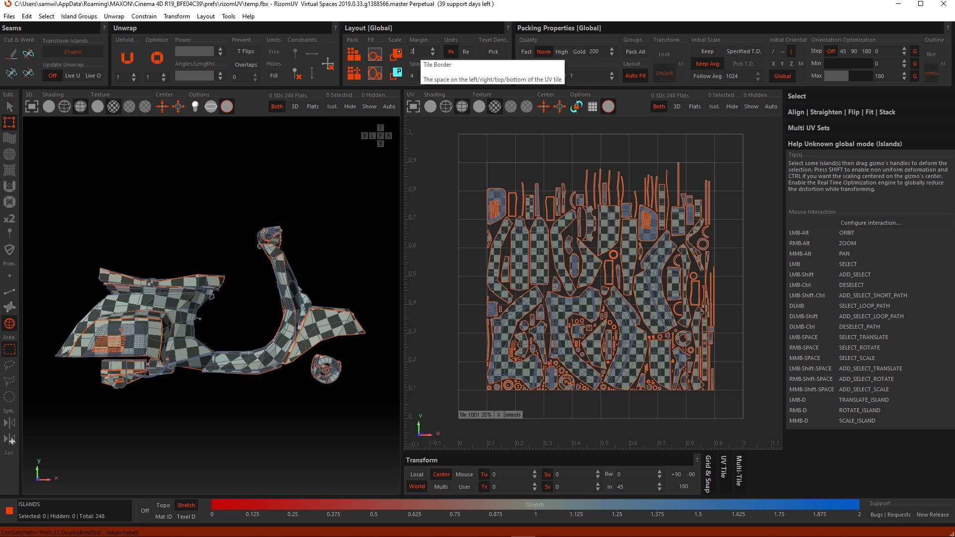
pyautogui.press('Return')
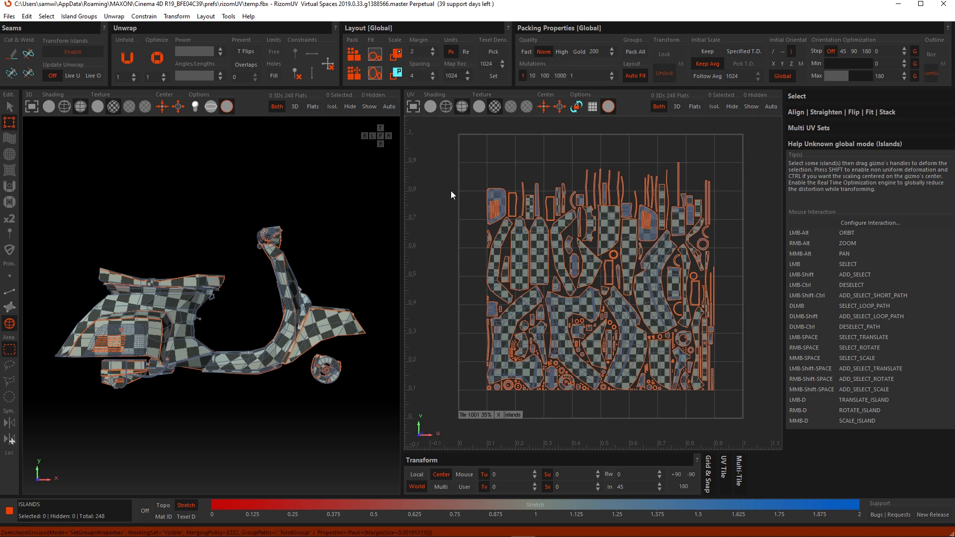
pyautogui.press('p')
pyautogui.scroll(1, 443, 230)
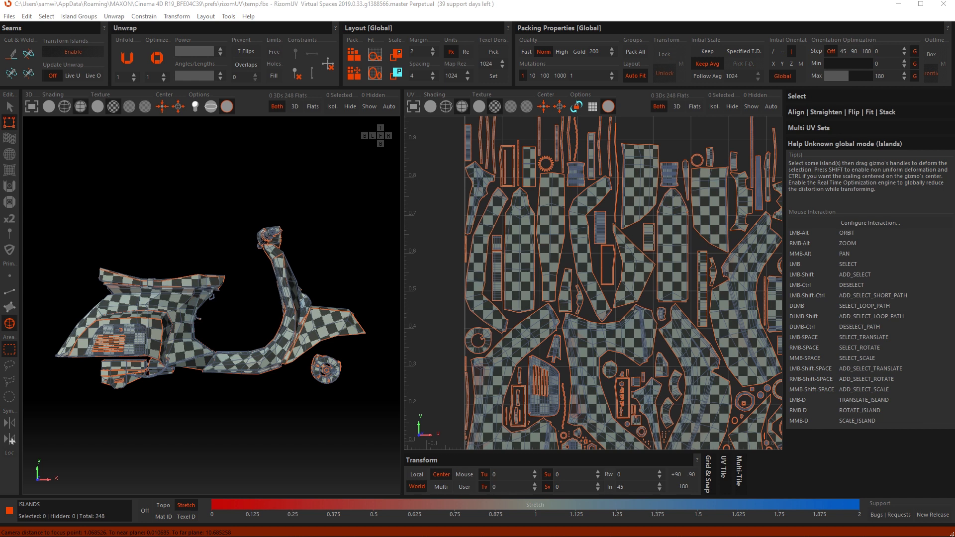
# Switch to the browser and read the Rizom-Lab article on using texel density, from the Layout panel section to the packaging section
pyautogui.scroll(-8, 803, 259)
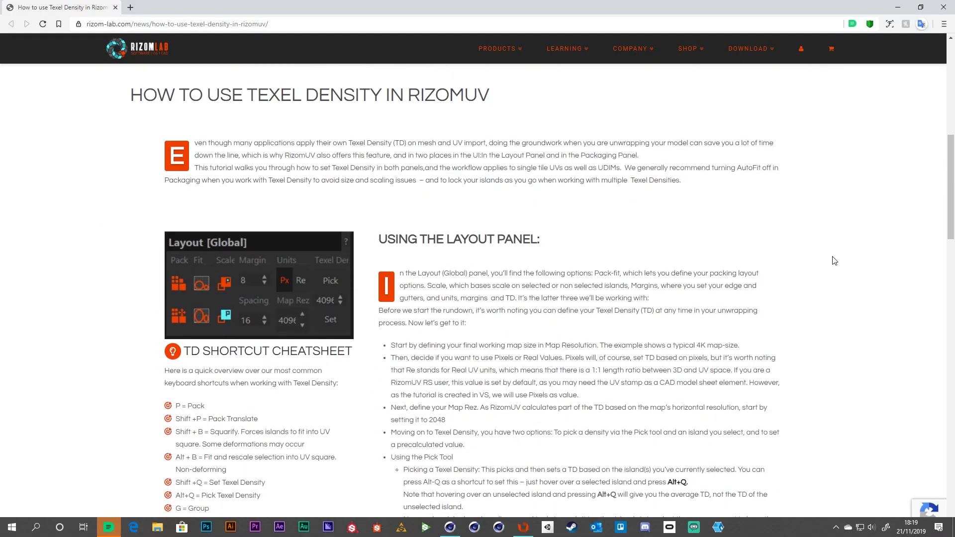
pyautogui.scroll(-2, 834, 261)
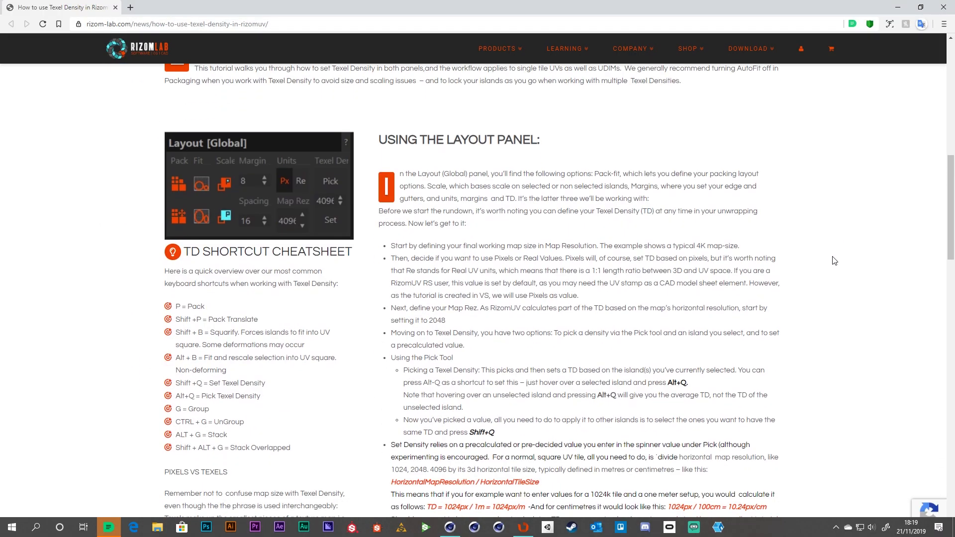
pyautogui.scroll(-6, 834, 260)
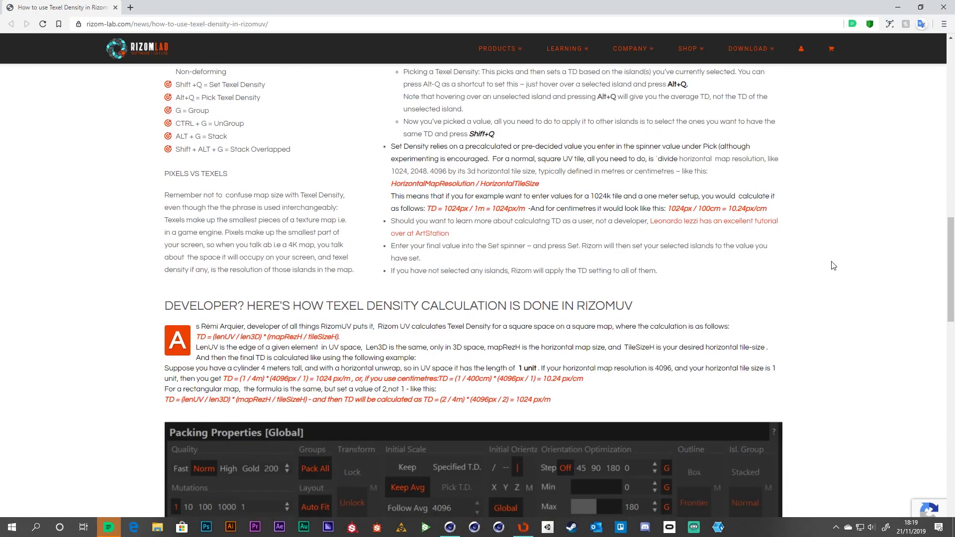
pyautogui.scroll(-2, 832, 264)
pyautogui.scroll(-4, 838, 266)
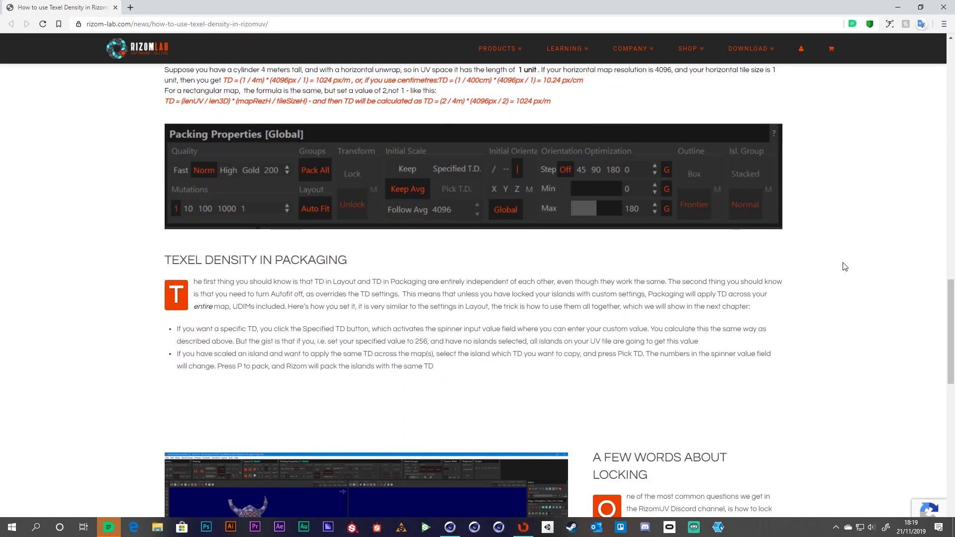
# Read the article's sections on locking and on using different texel density settings together
pyautogui.scroll(-3, 844, 267)
pyautogui.scroll(-2, 848, 267)
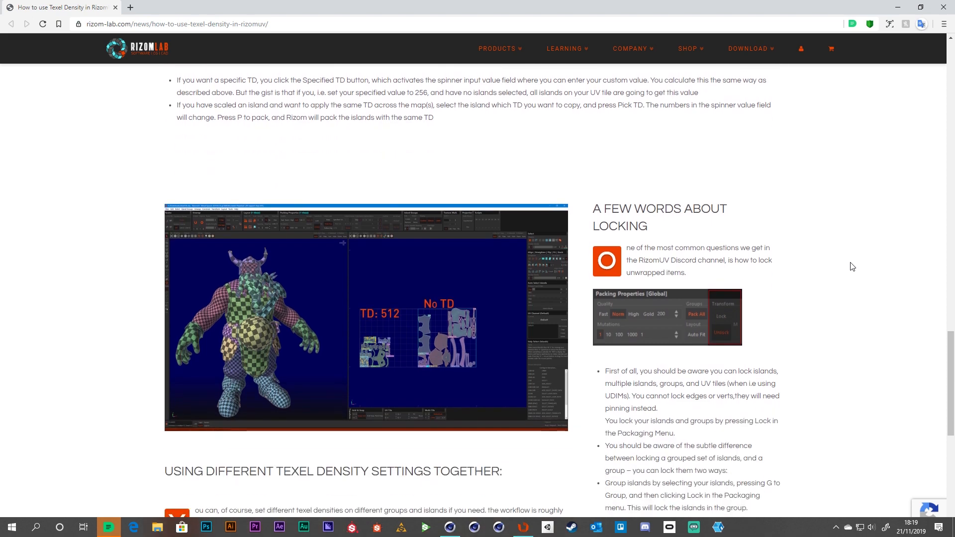
pyautogui.scroll(-4, 852, 267)
pyautogui.scroll(-2, 873, 263)
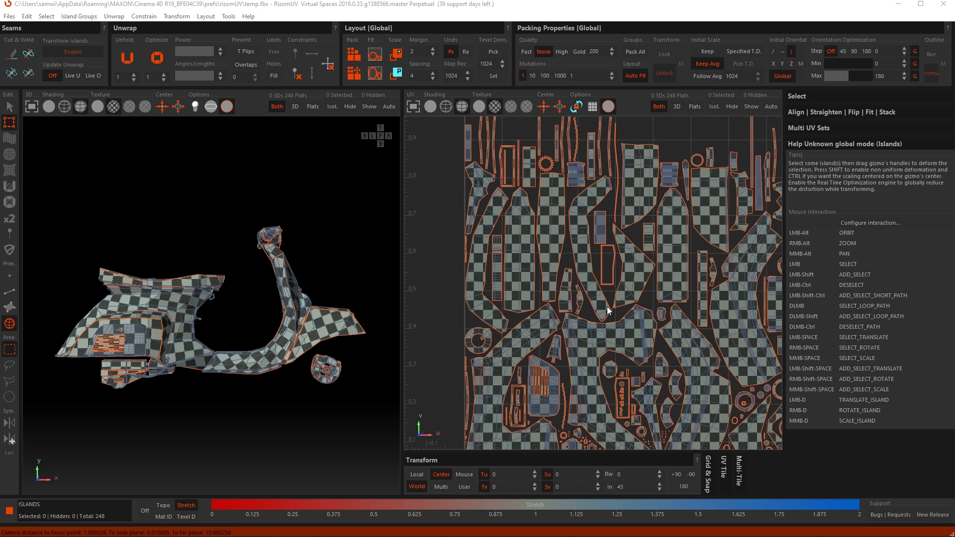
# Switch to RizomUV, select all UV islands, and scale them down together to about half size toward the tile's lower-left corner
pyautogui.scroll(-3, 607, 306)
pyautogui.moveTo(615, 306)
pyautogui.keyDown('alt'); pyautogui.mouseDown(button='middle')
pyautogui.moveTo(584, 302)
pyautogui.moveTo(605, 305)
pyautogui.mouseUp(button='middle'); pyautogui.keyUp('alt')
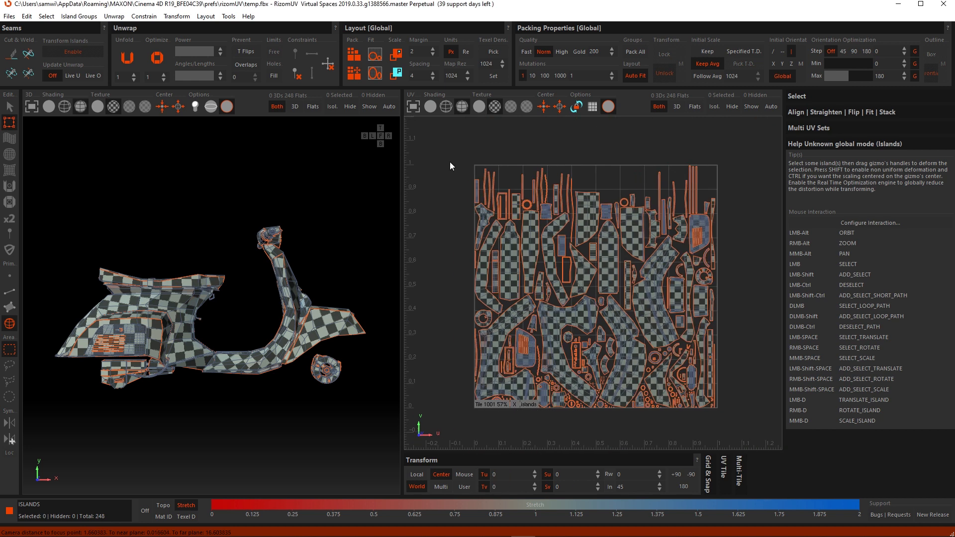
pyautogui.moveTo(448, 135); pyautogui.dragTo(728, 419)
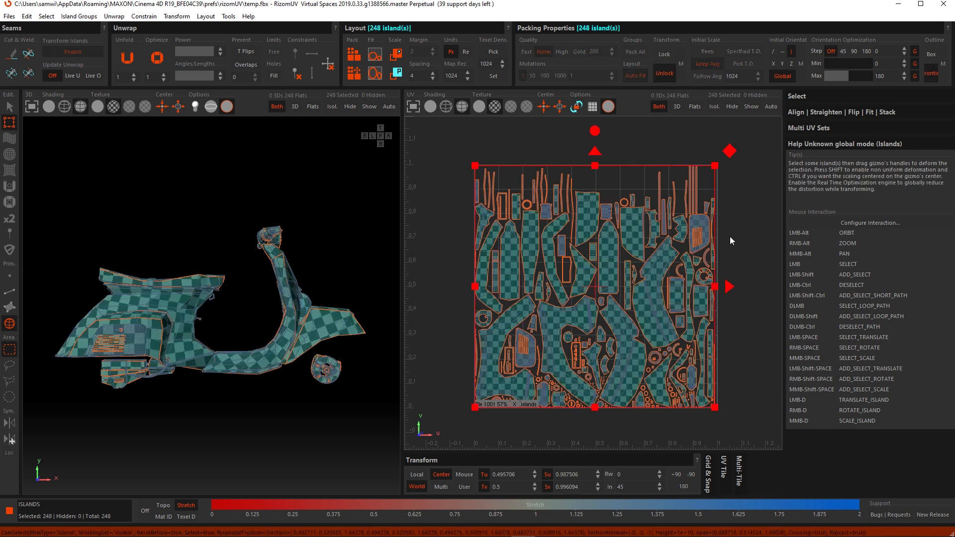
pyautogui.moveTo(687, 194); pyautogui.dragTo(603, 301)
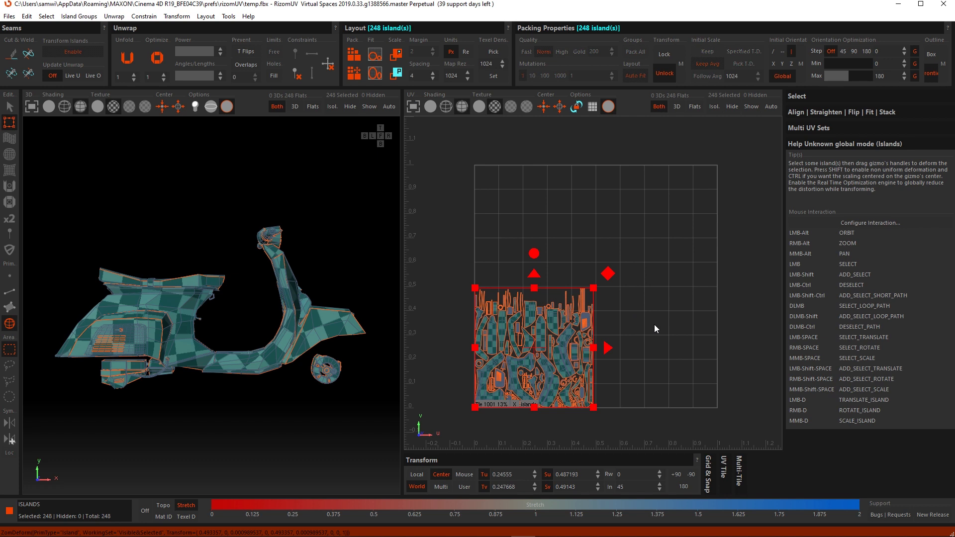
# Move the scooter's curved front frame island out of the cluster into empty tile space and enlarge it to about 3.3 times its size
pyautogui.click(664, 358)
pyautogui.click(568, 368)
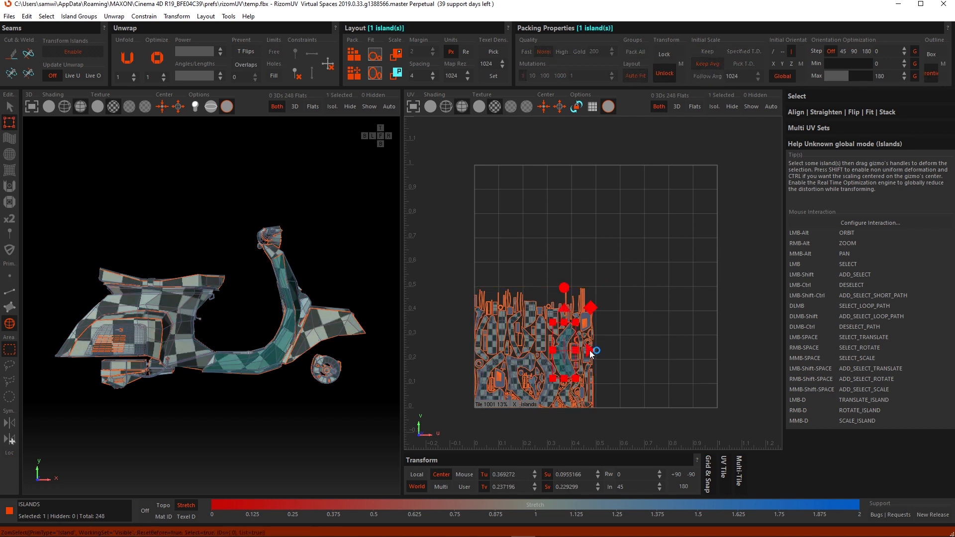
pyautogui.moveTo(590, 350); pyautogui.dragTo(686, 350)
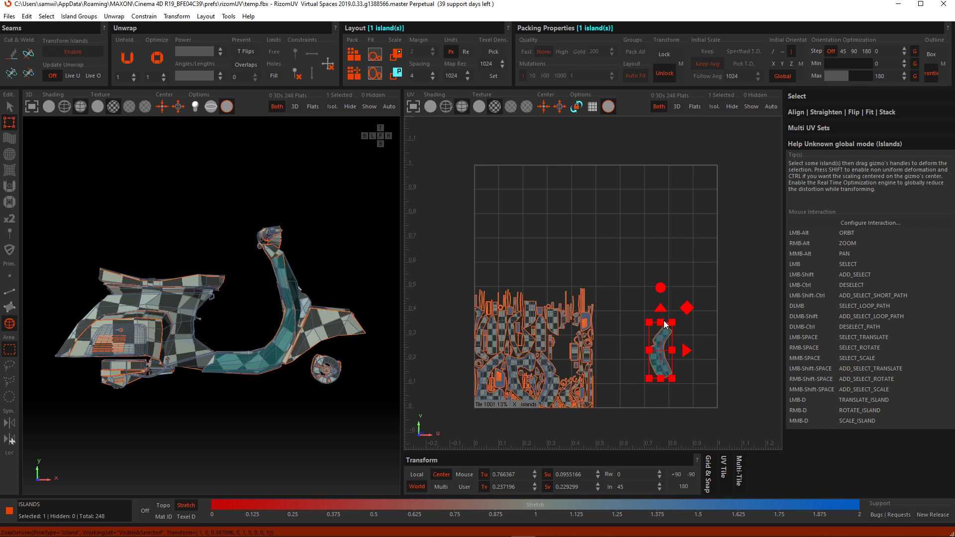
pyautogui.click(663, 225)
pyautogui.click(664, 343)
pyautogui.moveTo(660, 324); pyautogui.dragTo(650, 194)
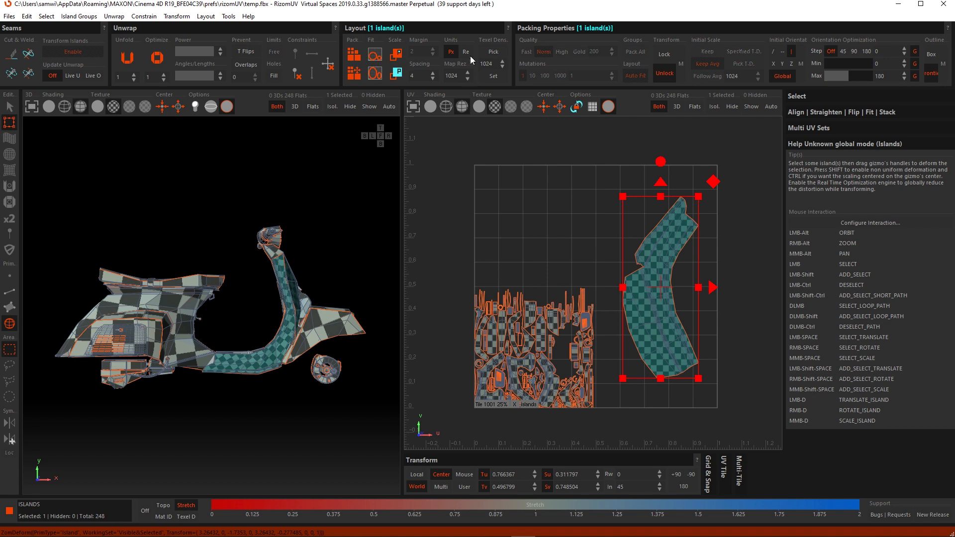
# Pick the texel density of the enlarged island, apply it to a large rear body island, and move that island upward in the tile
pyautogui.click(492, 50)
pyautogui.click(514, 373)
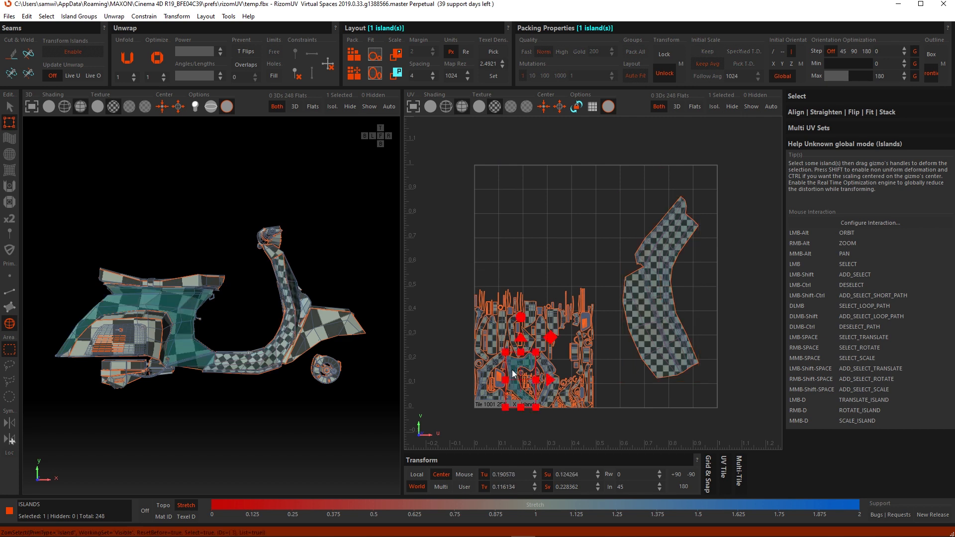
pyautogui.click(493, 80)
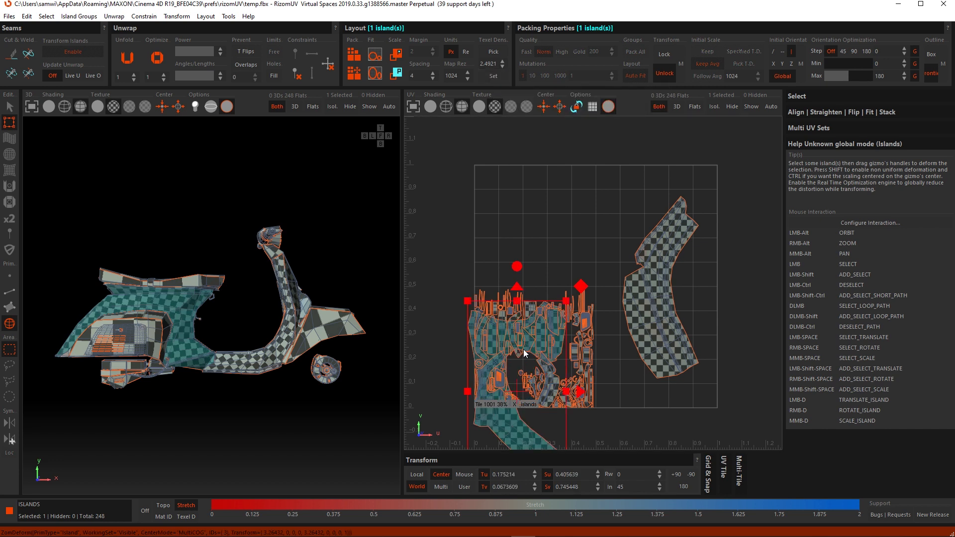
pyautogui.moveTo(517, 288); pyautogui.dragTo(514, 161)
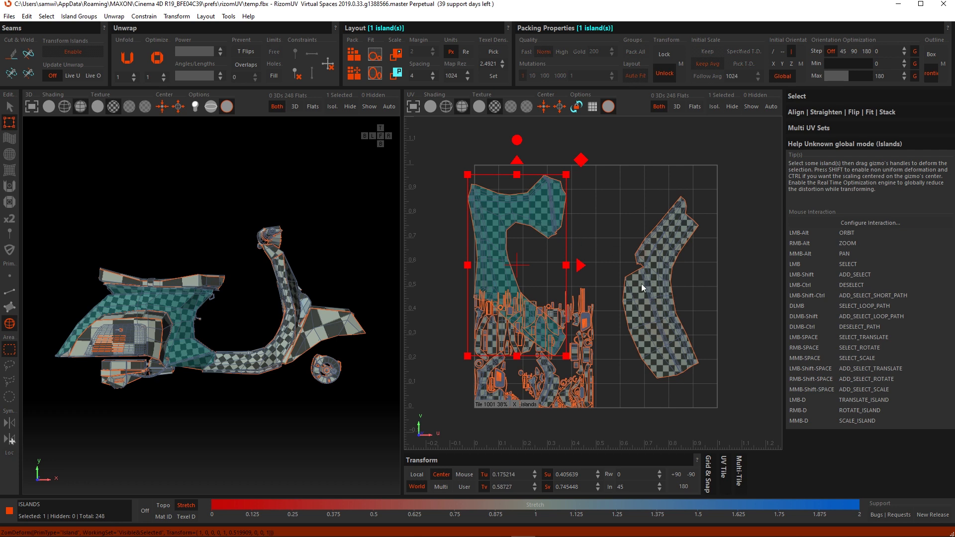
# Clear the selection and repack all islands
pyautogui.click(614, 256)
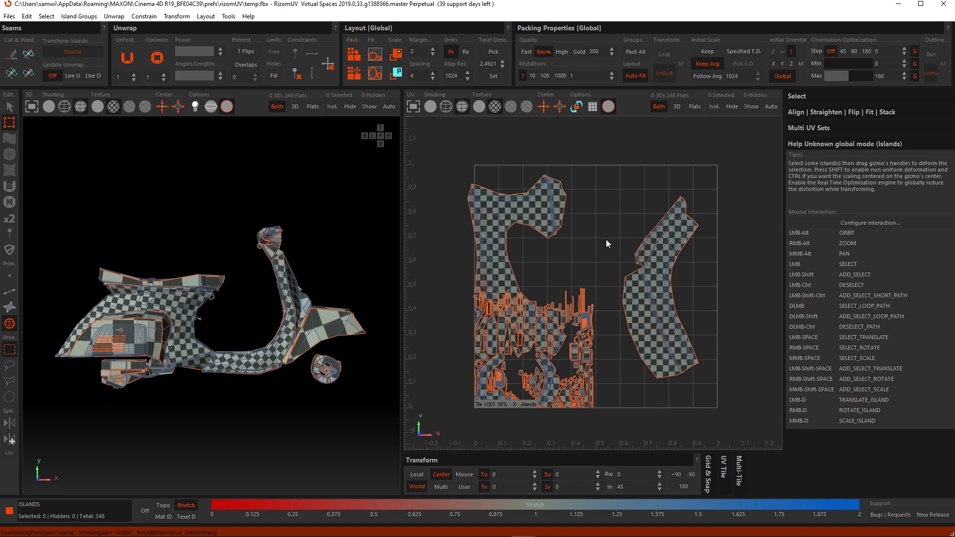
pyautogui.hotkey('ctrl', 'p')
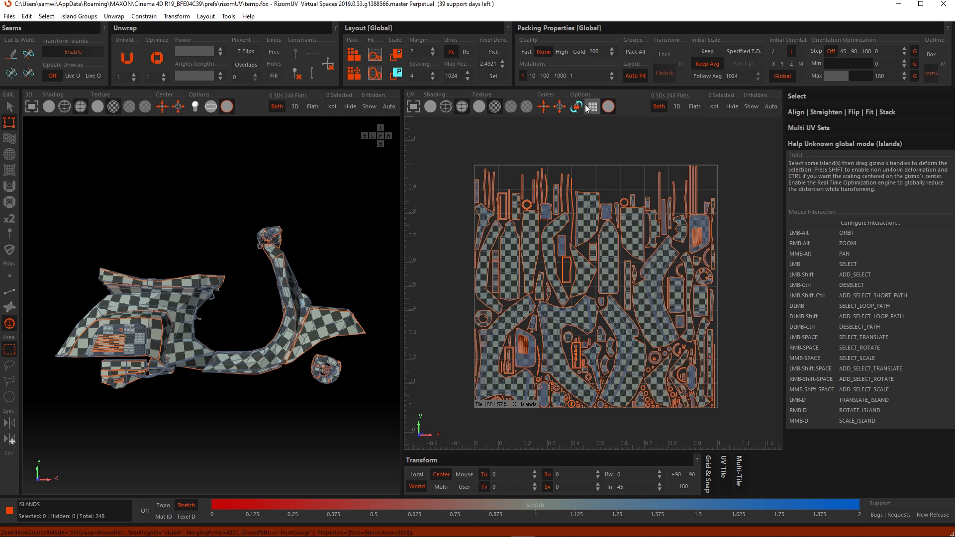
# Repack all islands at Gold packing quality, and again at Norm quality for comparison
pyautogui.click(578, 52)
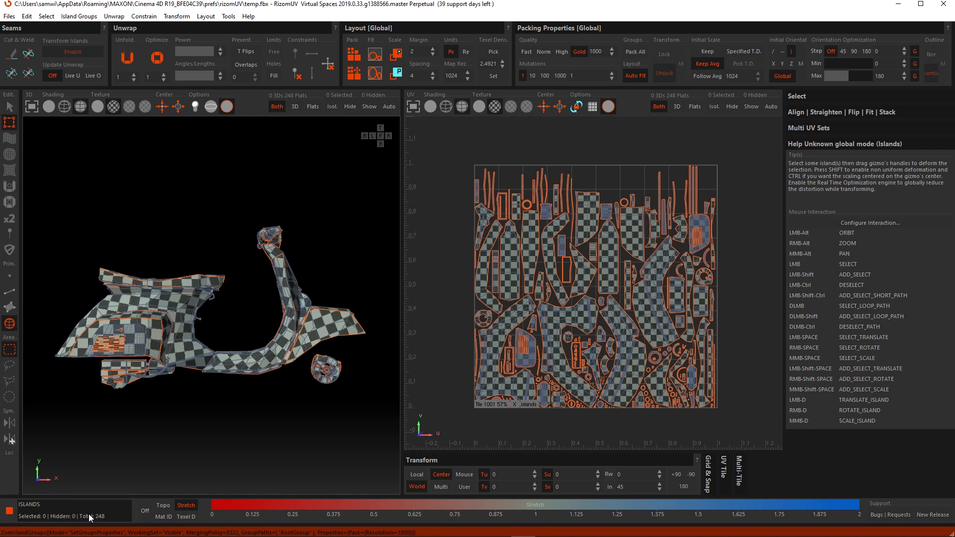
pyautogui.press('p')
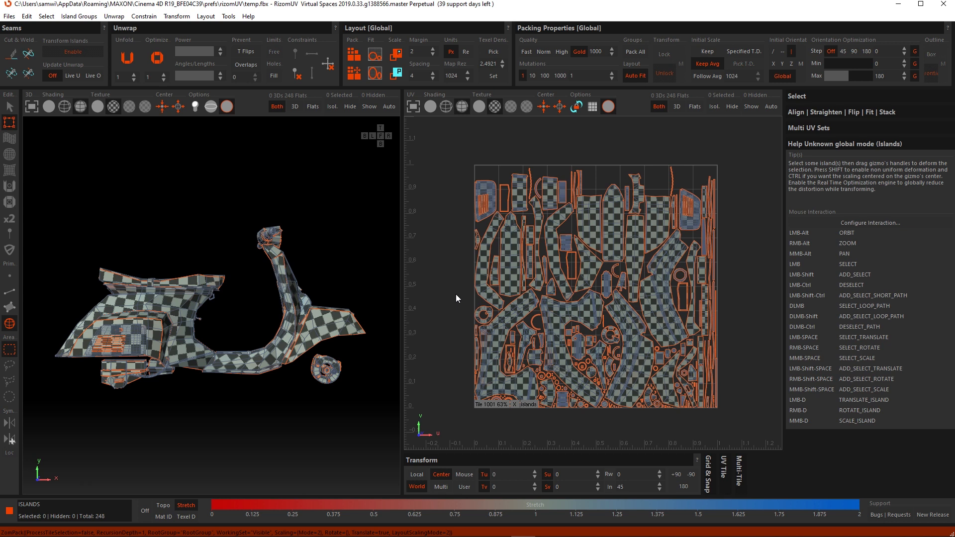
pyautogui.click(539, 52)
pyautogui.press('p')
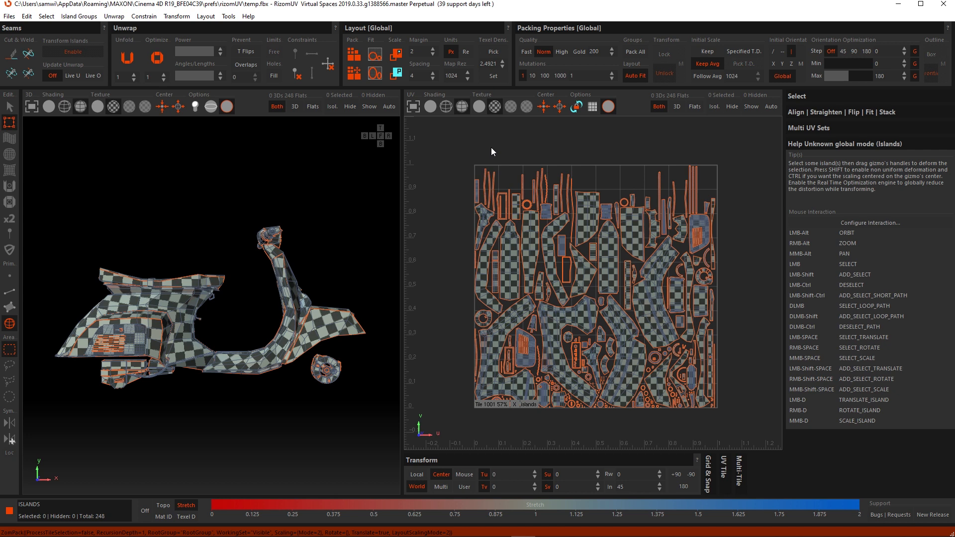
# Repack all islands with 10 mutations, and again at Gold quality with 1000 mutations, stopping that calculation early
pyautogui.click(532, 76)
pyautogui.press('p')
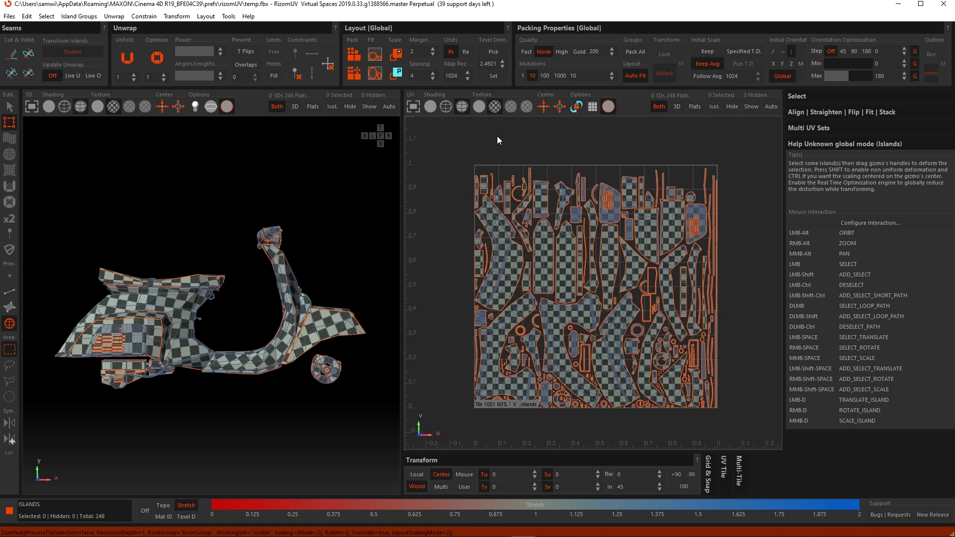
pyautogui.click(580, 52)
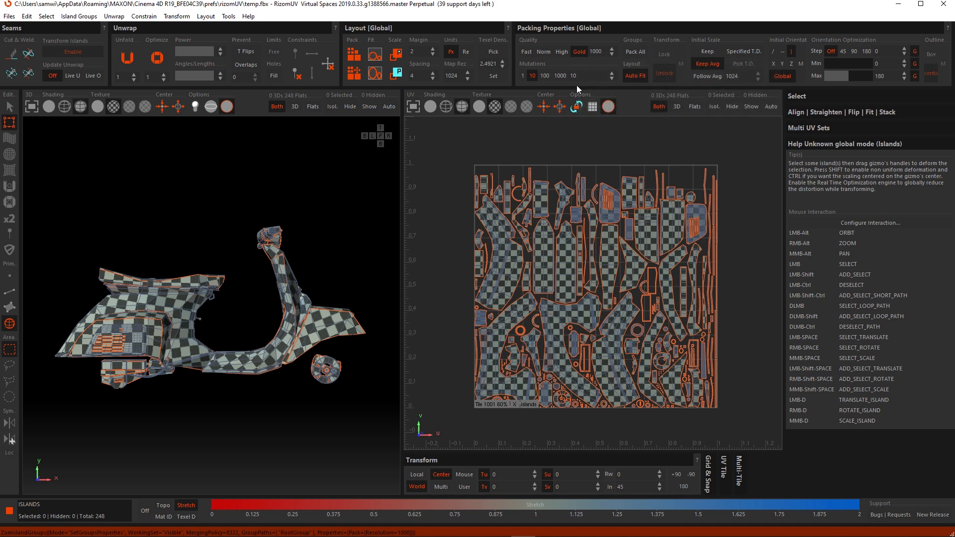
pyautogui.click(560, 76)
pyautogui.press('p')
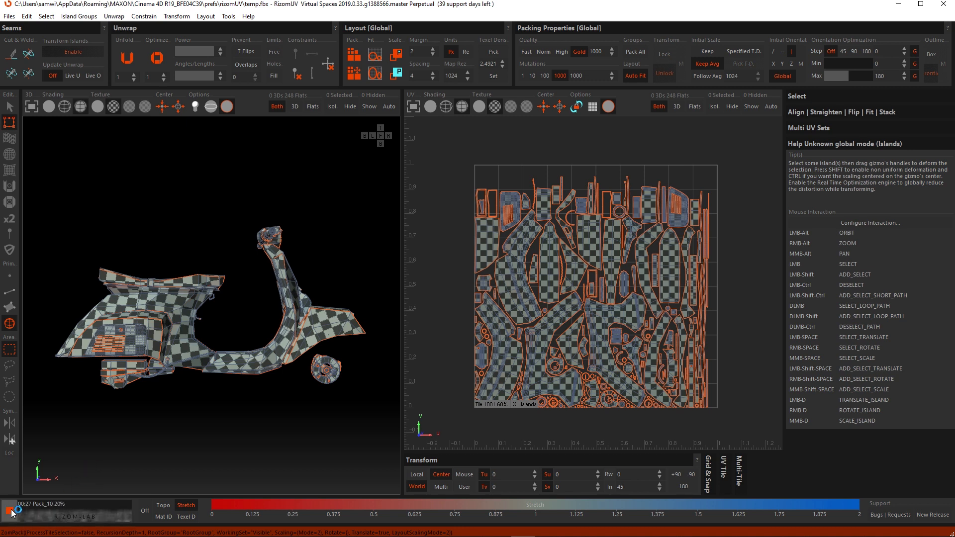
pyautogui.click(9, 511)
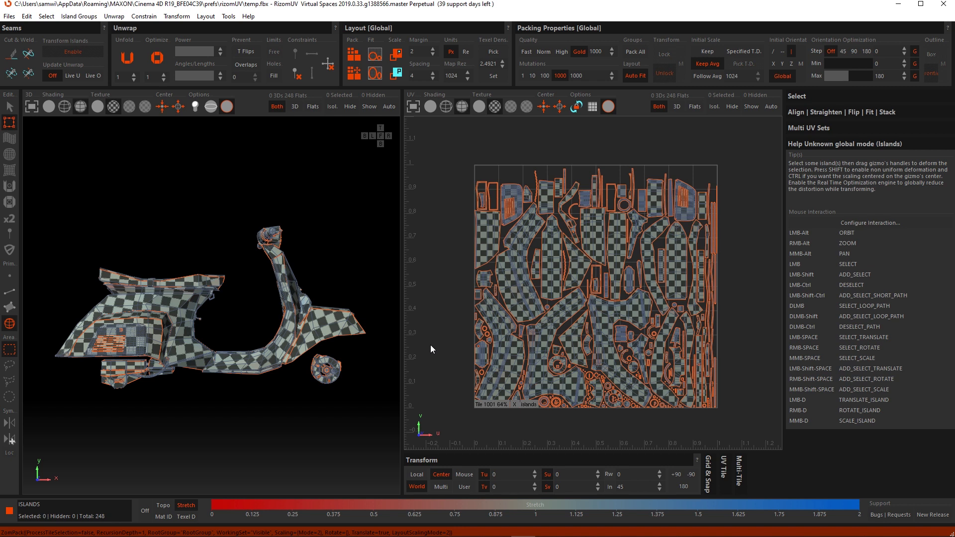
# Restore the packing quality to Norm with 1 mutation and repack all islands
pyautogui.click(542, 50)
pyautogui.click(522, 76)
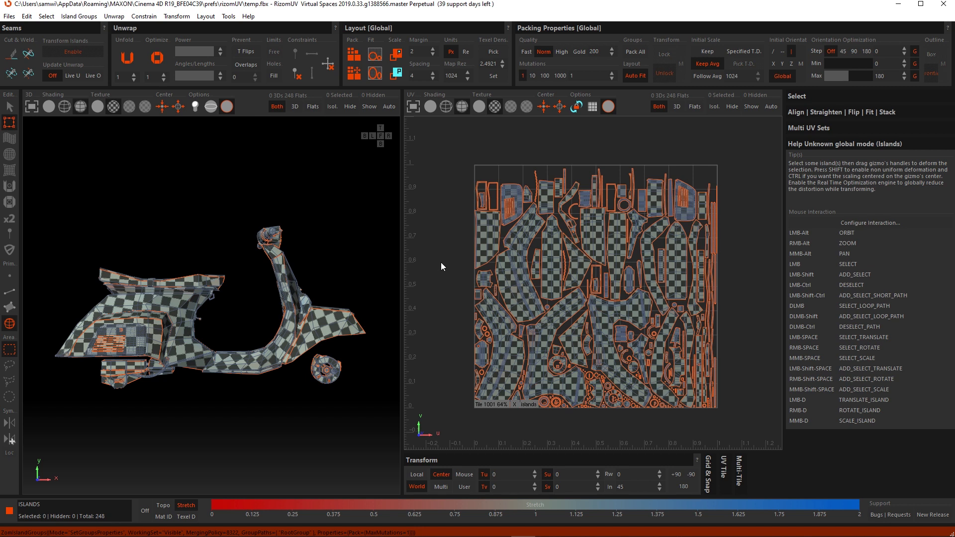
pyautogui.press('p')
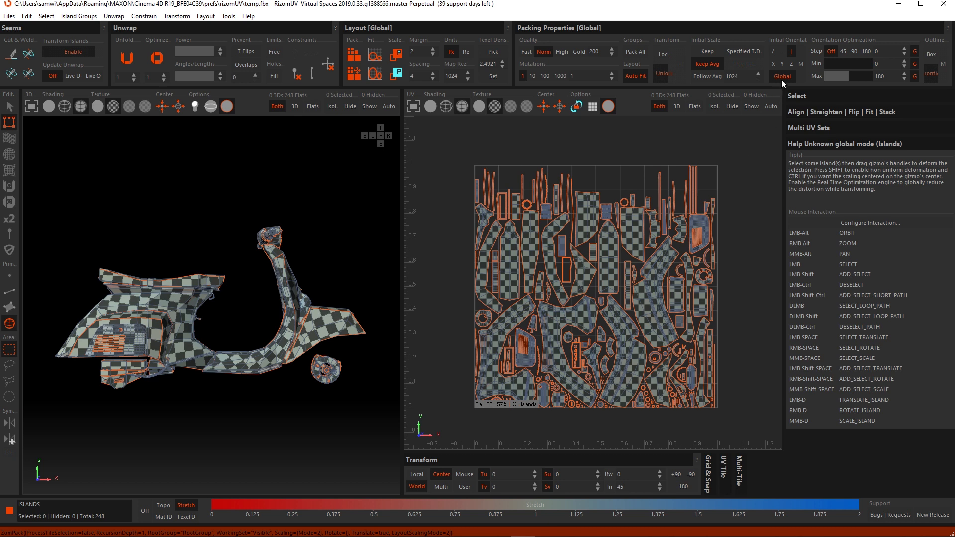
# Set the initial orientation of the islands to horizontal and repack them all
pyautogui.click(791, 52)
pyautogui.click(781, 51)
pyautogui.press('p')
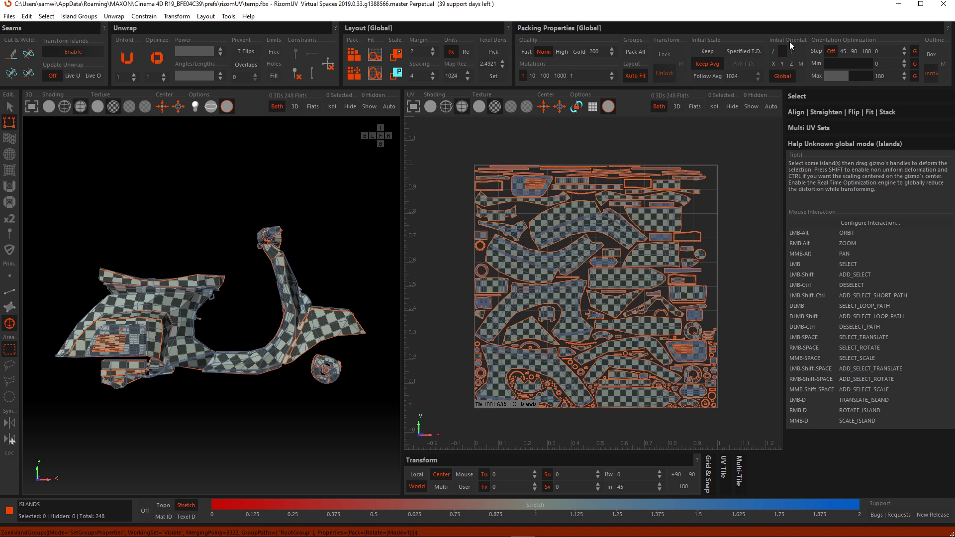
# Set the initial orientation to the slash (/) option and the orientation step angle to 90, and repack all islands
pyautogui.click(772, 52)
pyautogui.click(853, 51)
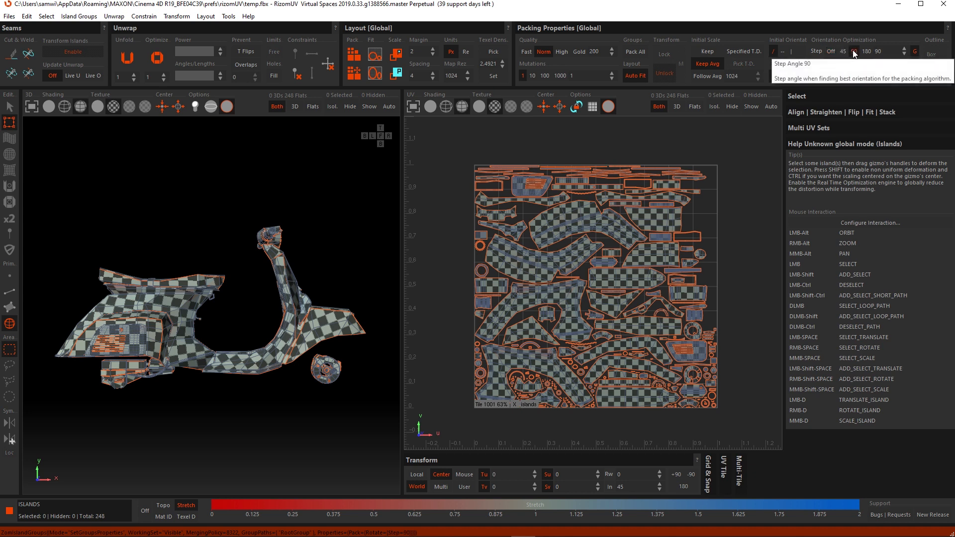
pyautogui.press('p')
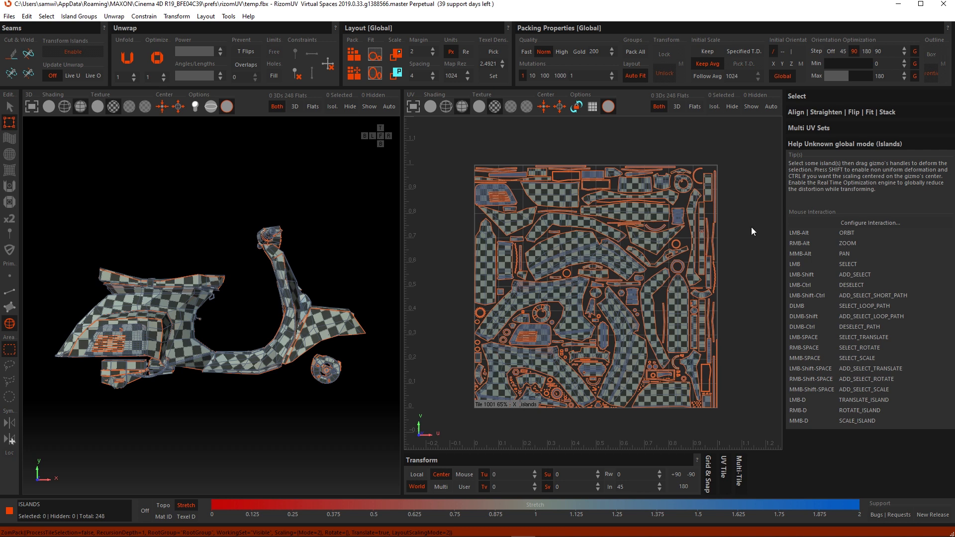
# Set the initial orientation to vertical, turn the orientation step off, and repack all islands
pyautogui.click(791, 52)
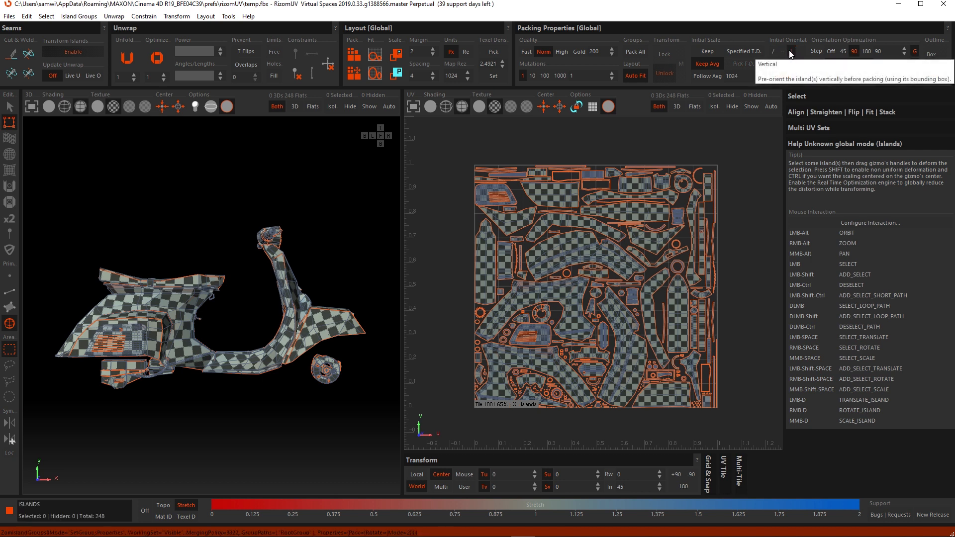
pyautogui.click(830, 52)
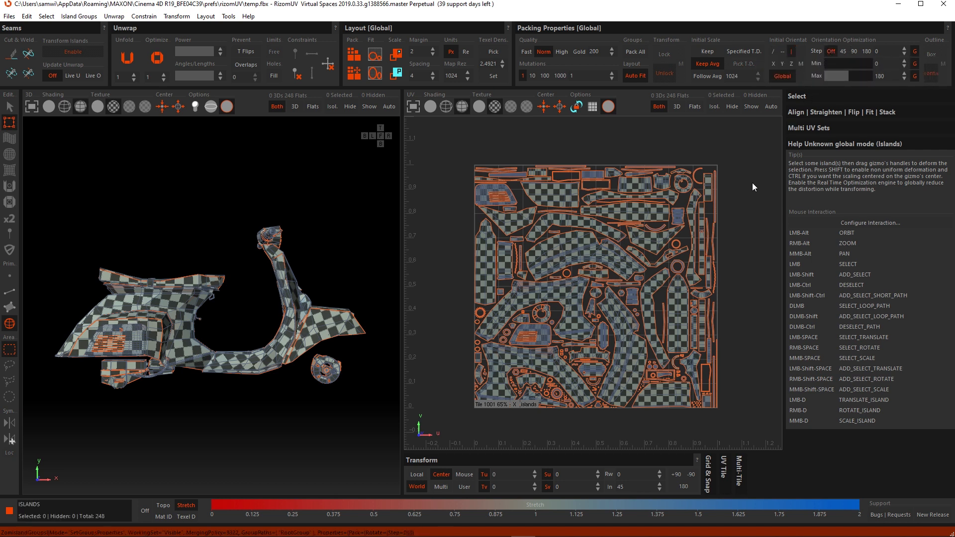
pyautogui.press('p')
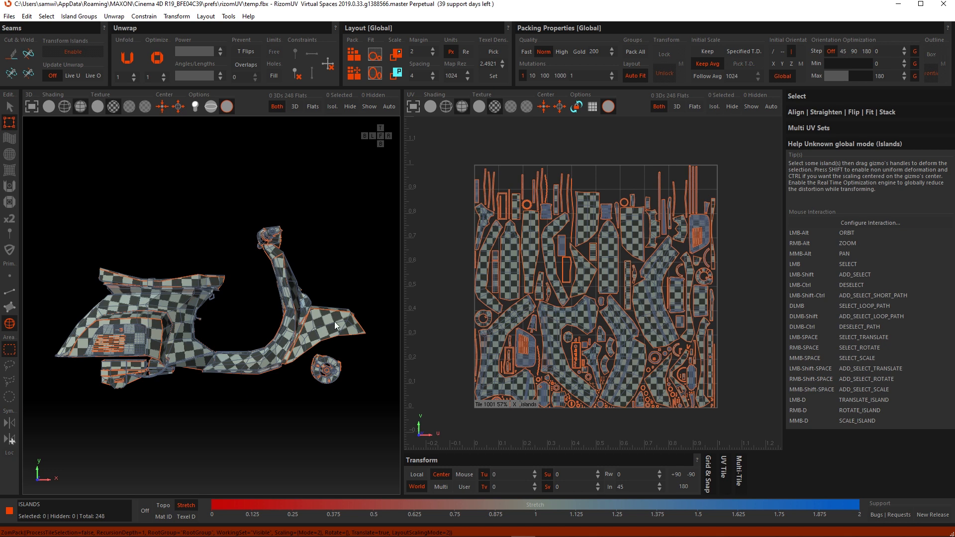
# Select the islands on both sides of the front fender, set their initial orientation to the Y axis, and repack them
pyautogui.keyDown('alt'); pyautogui.moveTo(334, 321); pyautogui.dragTo(251, 335); pyautogui.keyUp('alt')
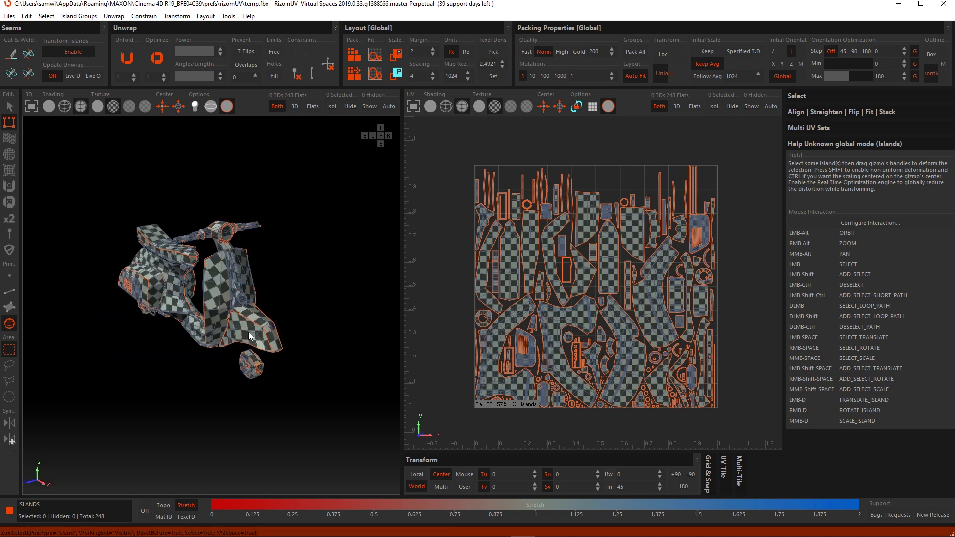
pyautogui.click(249, 332)
pyautogui.keyDown('alt'); pyautogui.moveTo(288, 330); pyautogui.dragTo(202, 345); pyautogui.keyUp('alt')
pyautogui.keyDown('shift'); pyautogui.click(224, 366); pyautogui.keyUp('shift')
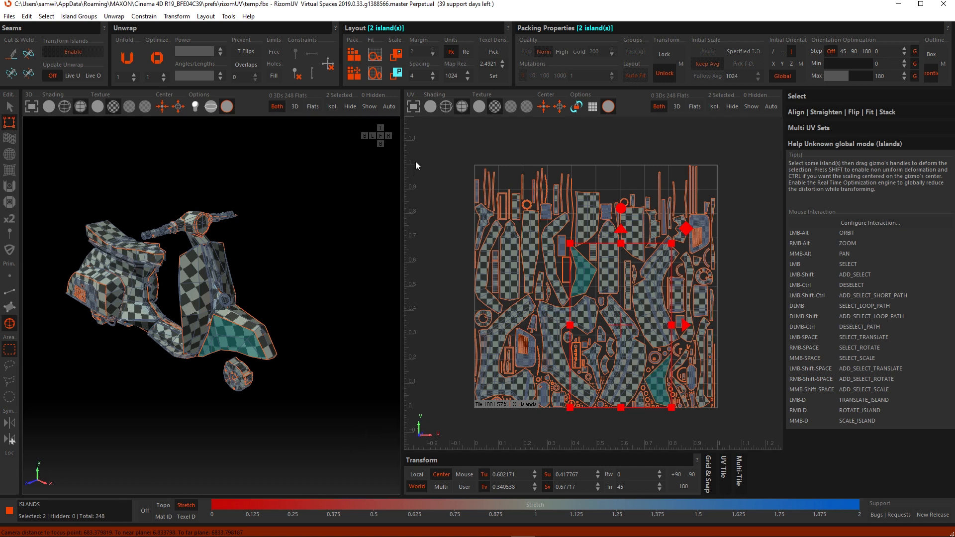
pyautogui.click(782, 63)
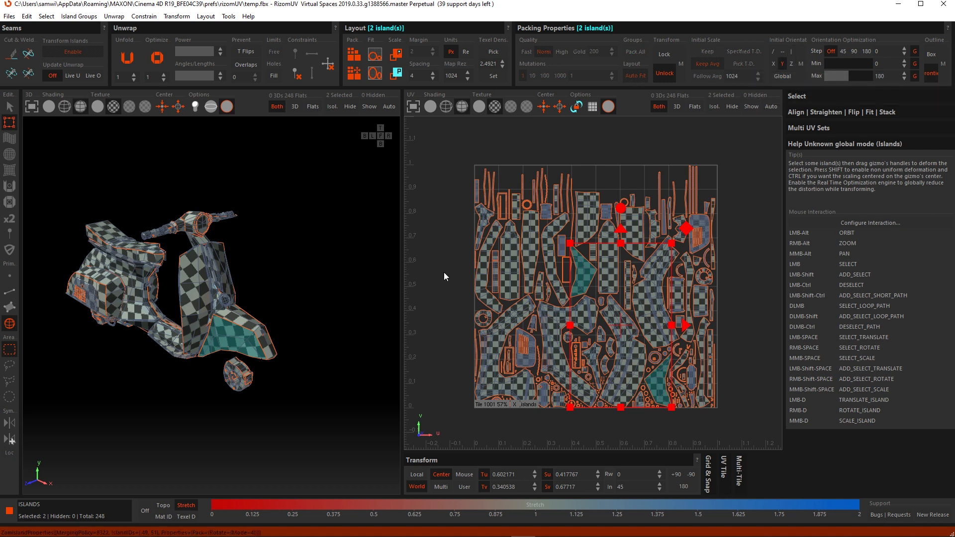
pyautogui.press('p')
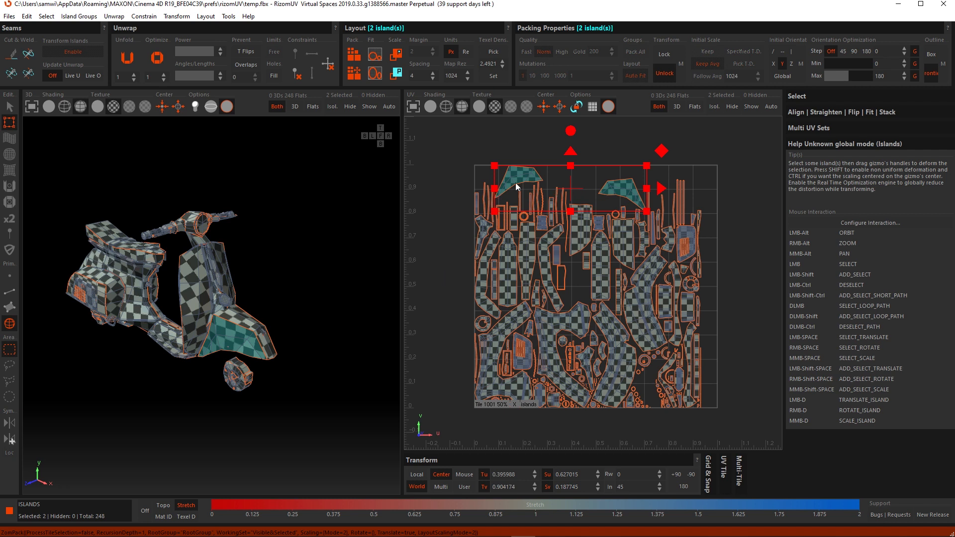
# Select the large rear body islands on both sides of the scooter, set their initial orientation to the X axis, and repack them
pyautogui.keyDown('alt'); pyautogui.moveTo(261, 332); pyautogui.dragTo(156, 313); pyautogui.keyUp('alt')
pyautogui.click(712, 326)
pyautogui.click(241, 324)
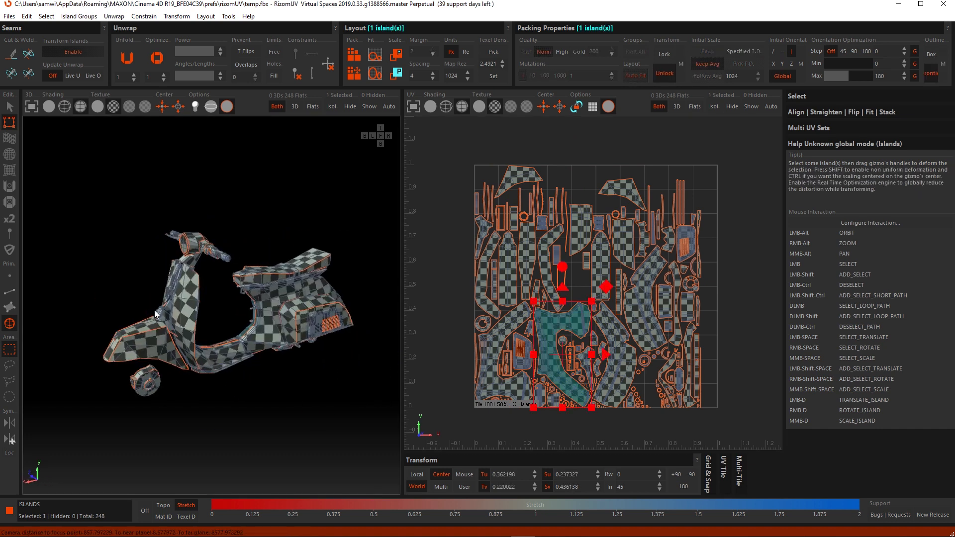
pyautogui.keyDown('shift'); pyautogui.click(267, 311); pyautogui.keyUp('shift')
pyautogui.keyDown('alt'); pyautogui.moveTo(269, 317); pyautogui.dragTo(206, 331); pyautogui.keyUp('alt')
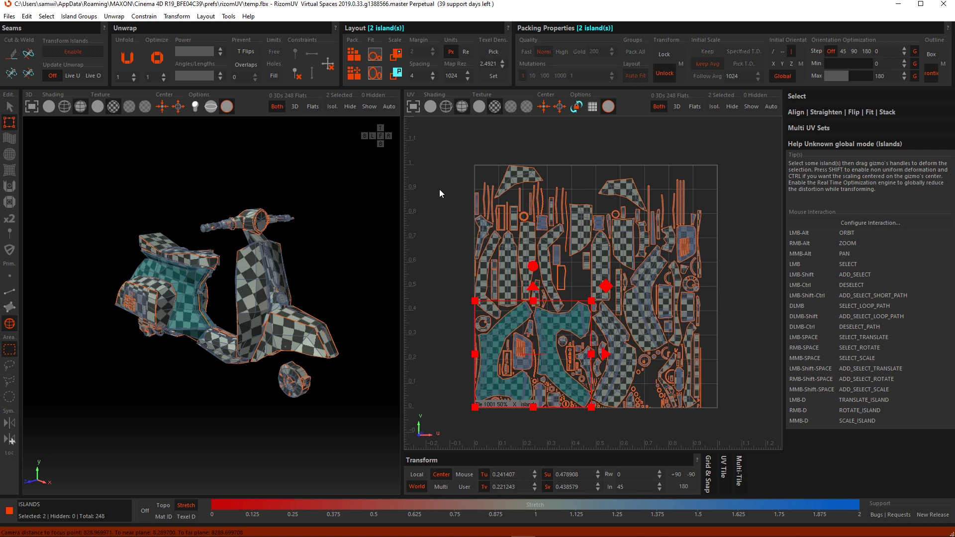
pyautogui.click(771, 65)
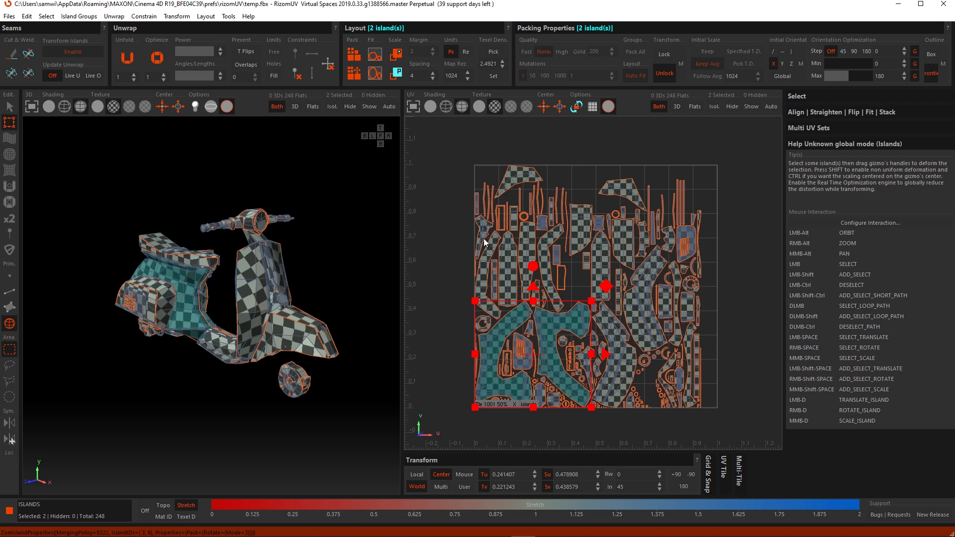
pyautogui.press('p')
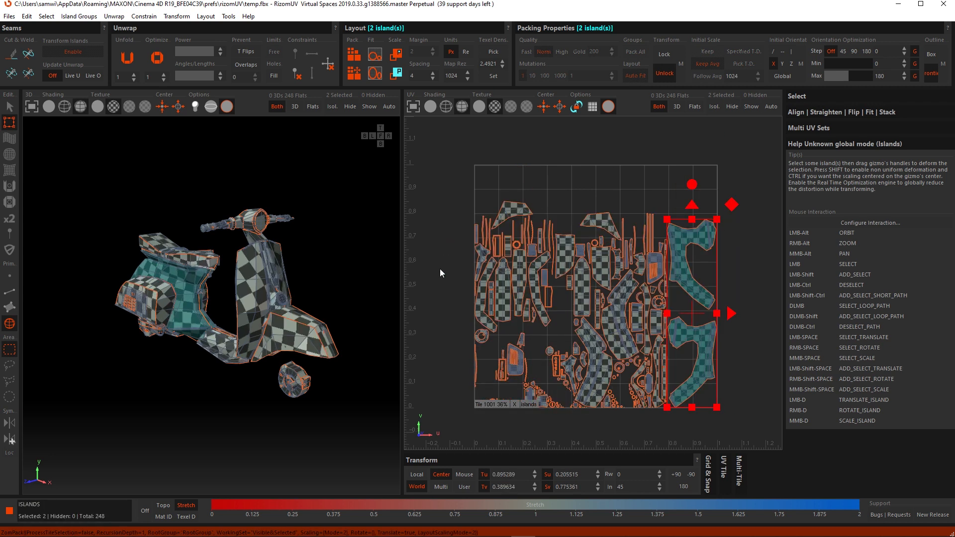
pyautogui.click(596, 227)
pyautogui.click(785, 64)
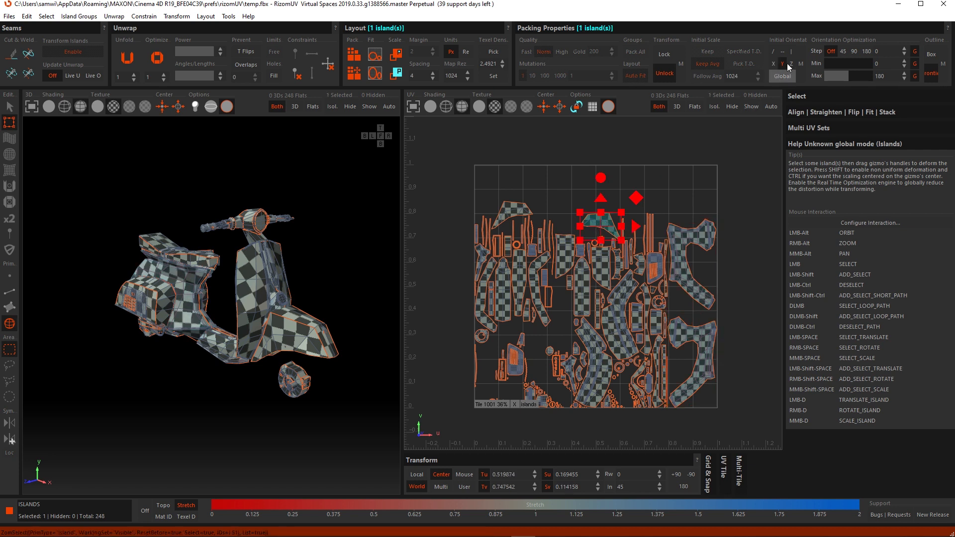
pyautogui.hotkey('ctrl', 'z')
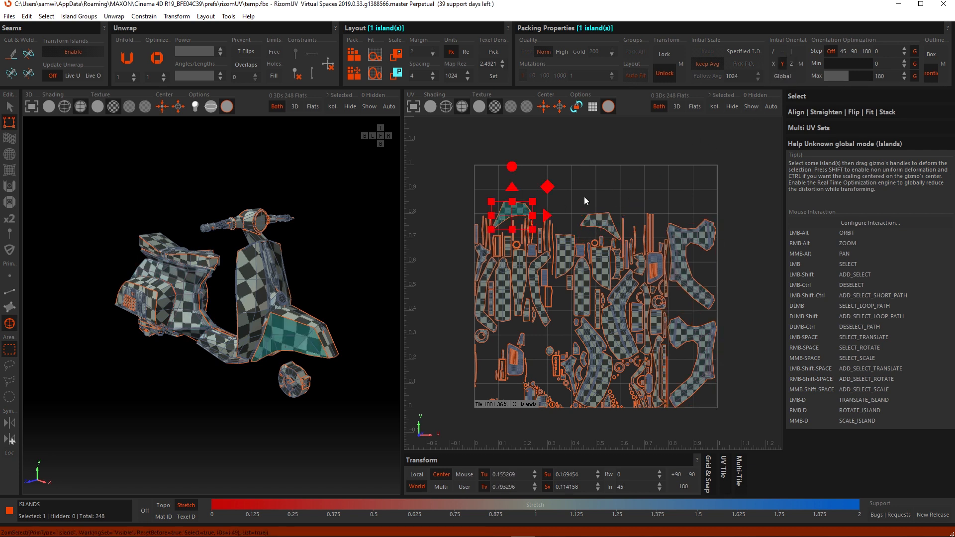
# Set the initial orientation of the two front fender and two rear body islands back to vertical, and repack all islands
pyautogui.click(604, 225)
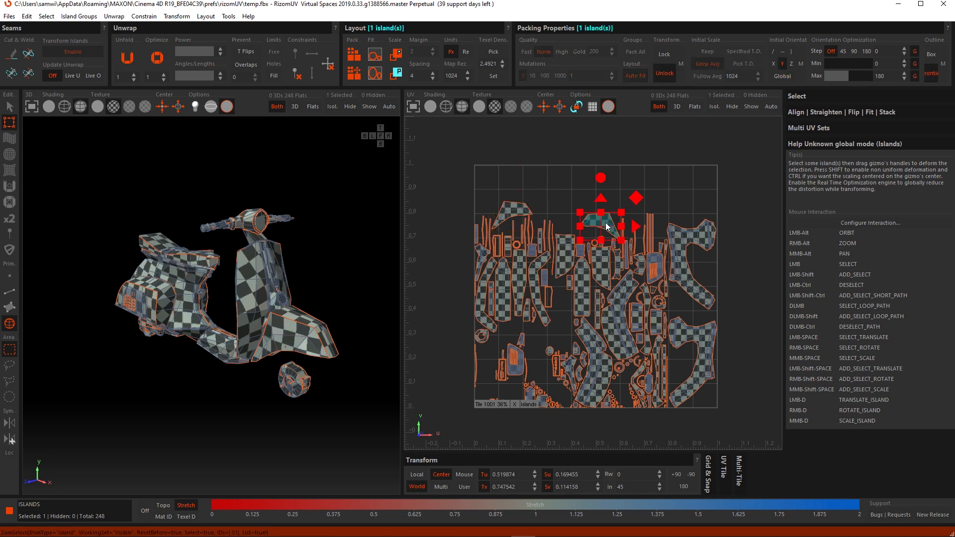
pyautogui.keyDown('shift'); pyautogui.click(514, 211); pyautogui.keyUp('shift')
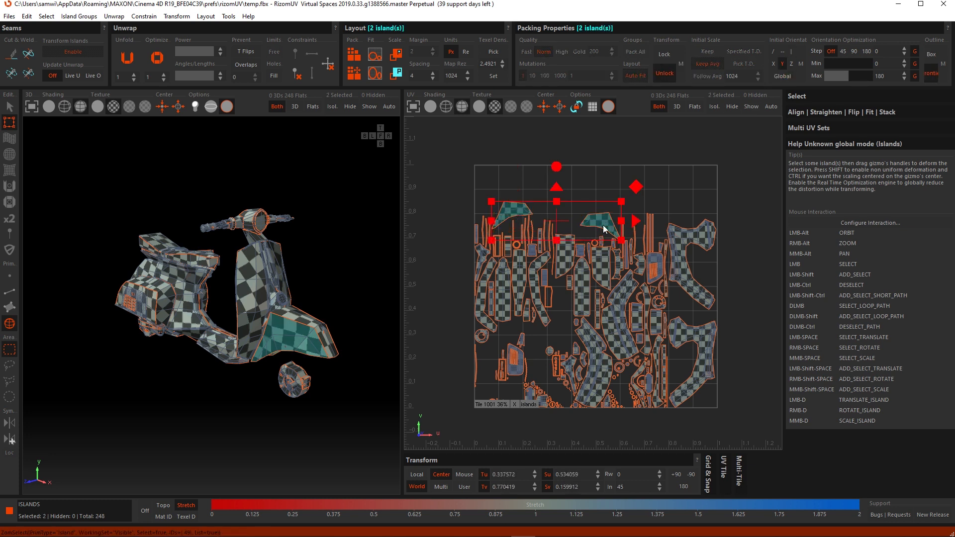
pyautogui.keyDown('shift'); pyautogui.click(677, 249); pyautogui.keyUp('shift')
pyautogui.keyDown('shift'); pyautogui.click(698, 343); pyautogui.keyUp('shift')
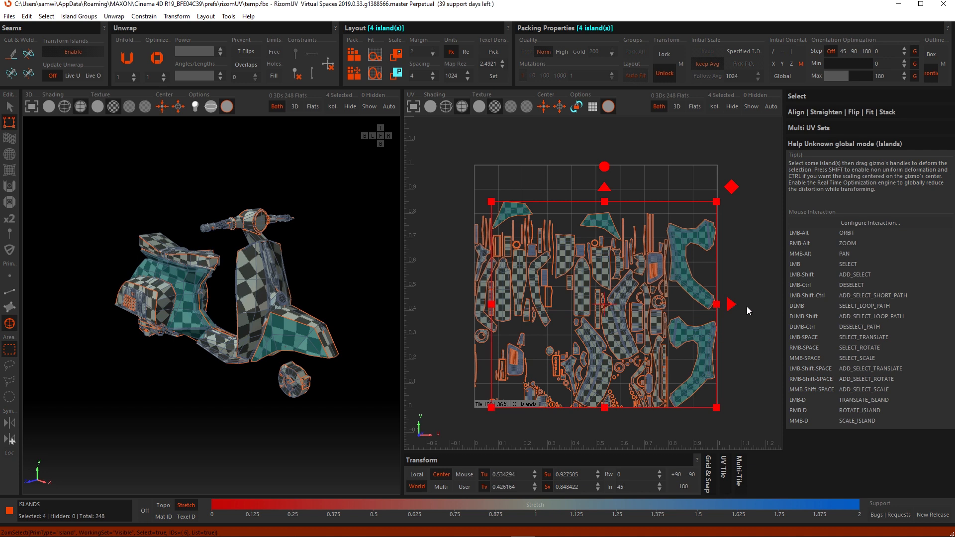
pyautogui.click(791, 52)
pyautogui.click(757, 223)
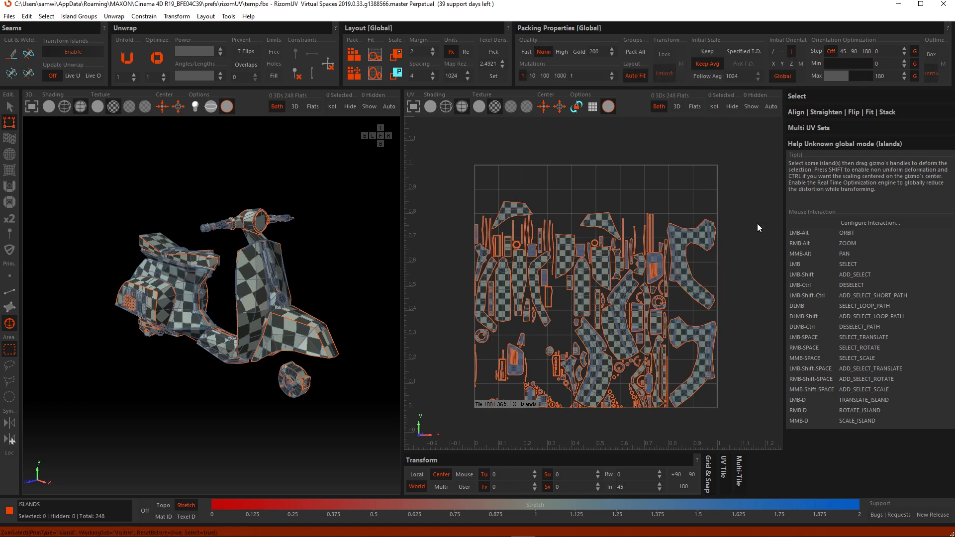
pyautogui.press('p')
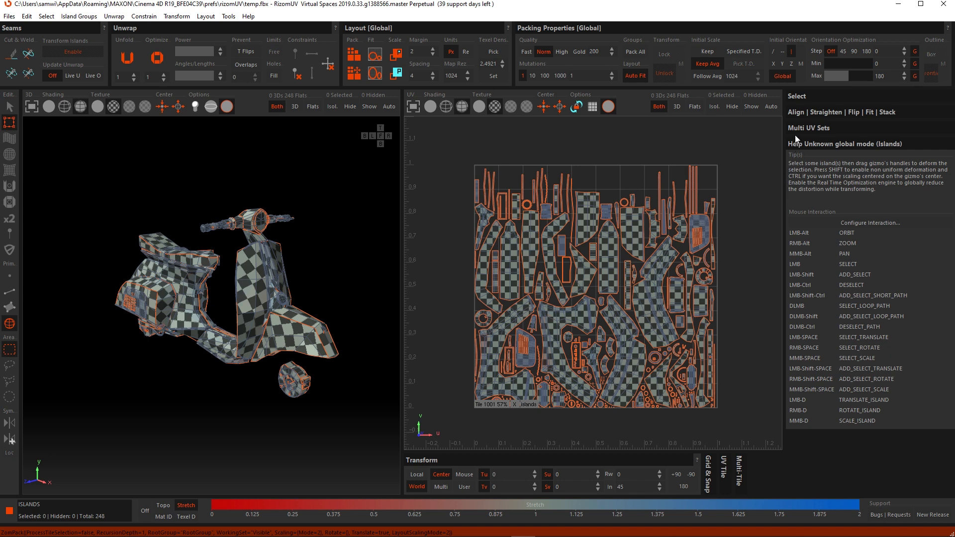
# Select the rear side panel island together with its similar islands, and raise the similarity threshold to 0.9999
pyautogui.click(798, 96)
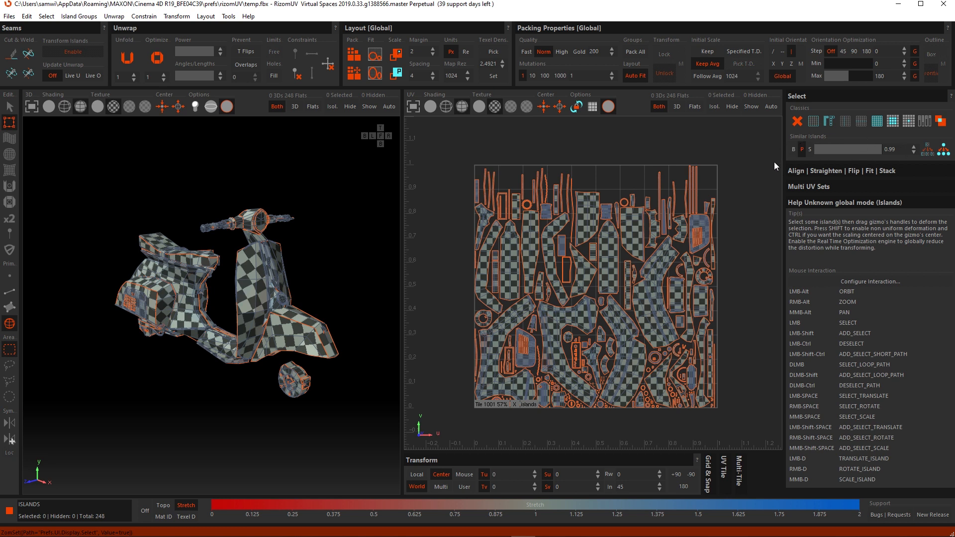
pyautogui.click(637, 247)
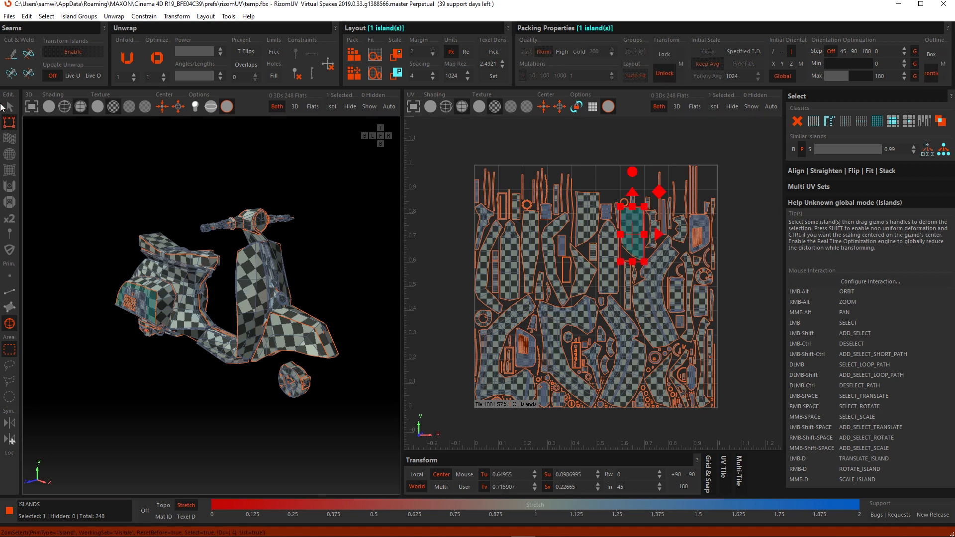
pyautogui.click(10, 109)
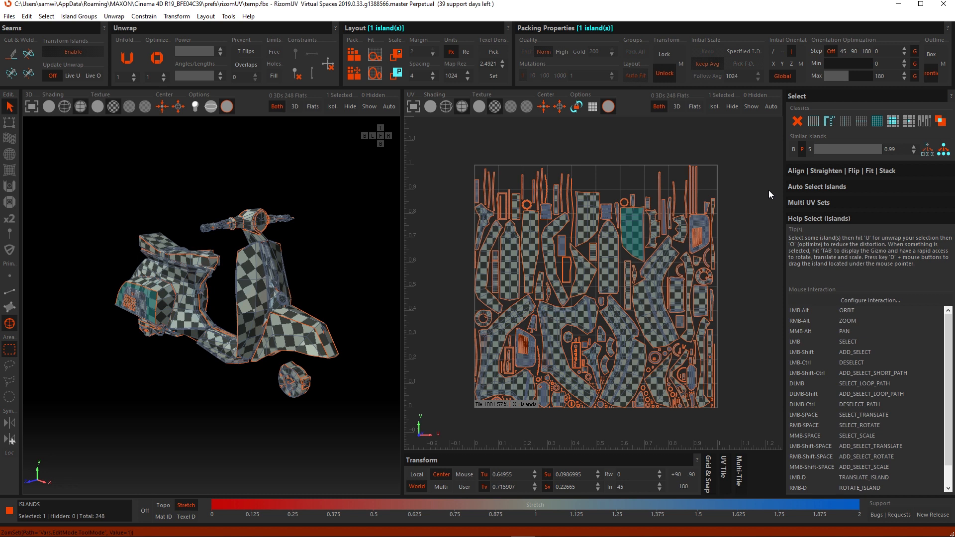
pyautogui.click(943, 150)
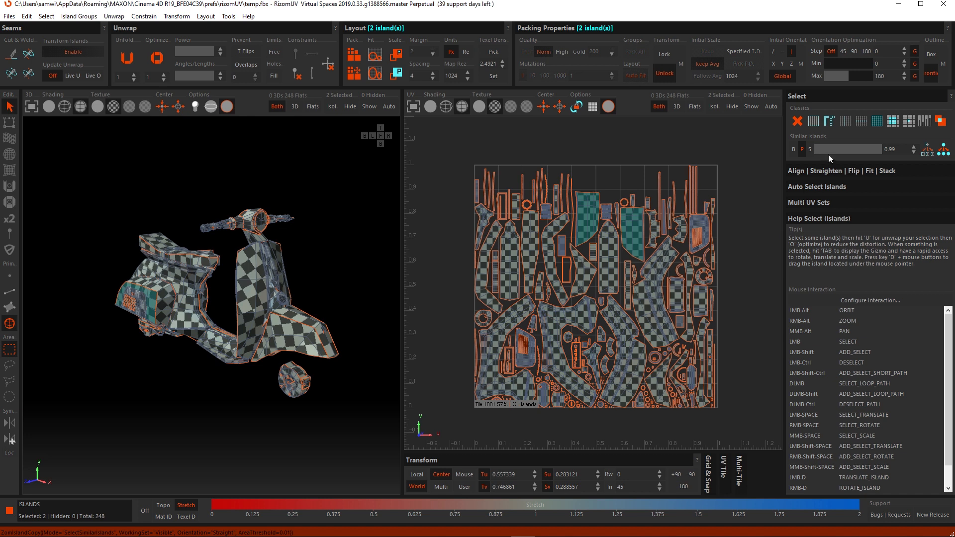
pyautogui.moveTo(855, 146); pyautogui.dragTo(885, 153)
# Try stacking the two selected similar side panel islands on each other, undo the stacking, and clear the selection
pyautogui.click(809, 172)
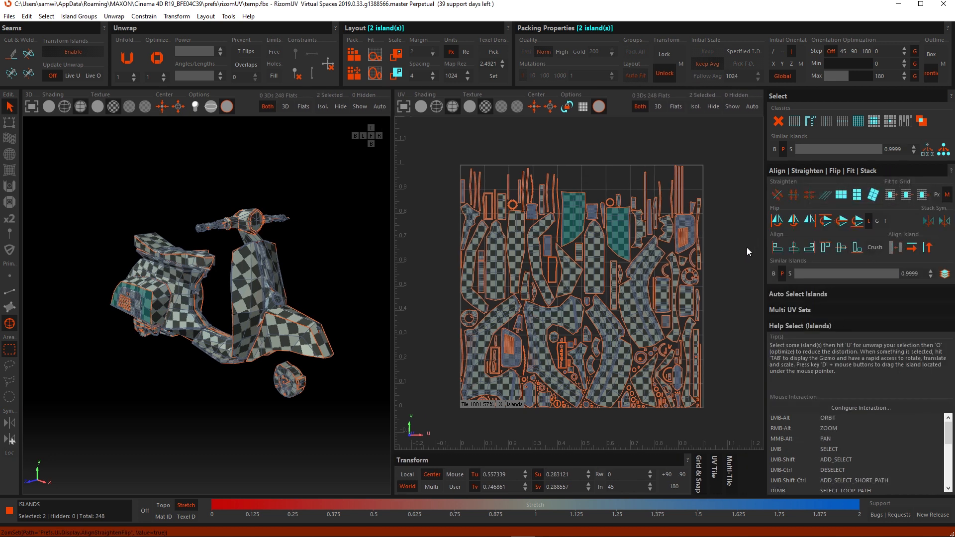
pyautogui.click(943, 274)
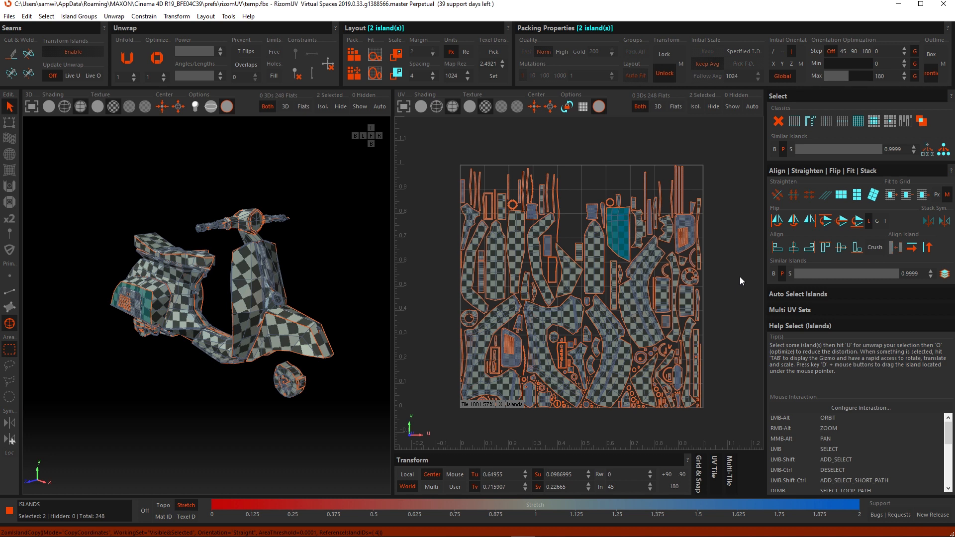
pyautogui.hotkey('ctrl', 'z')
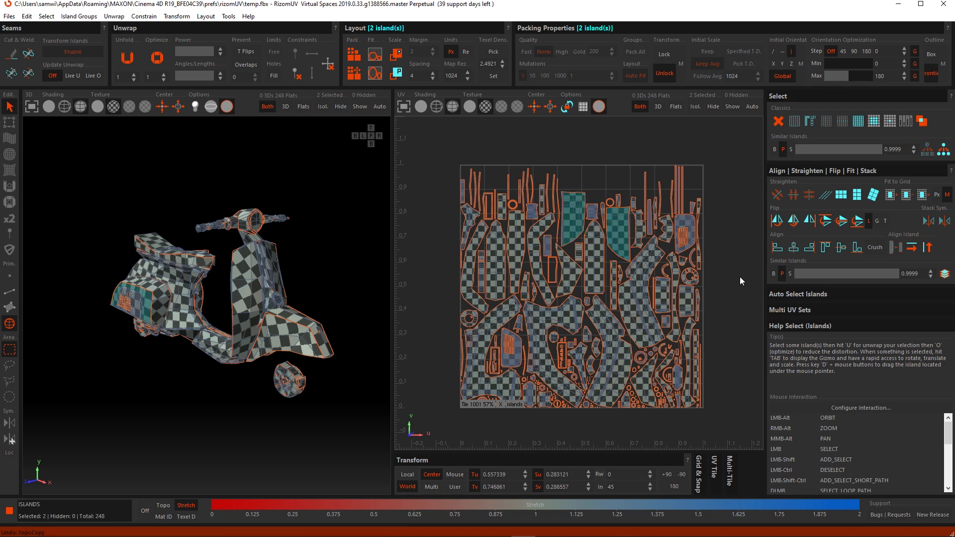
pyautogui.click(739, 277)
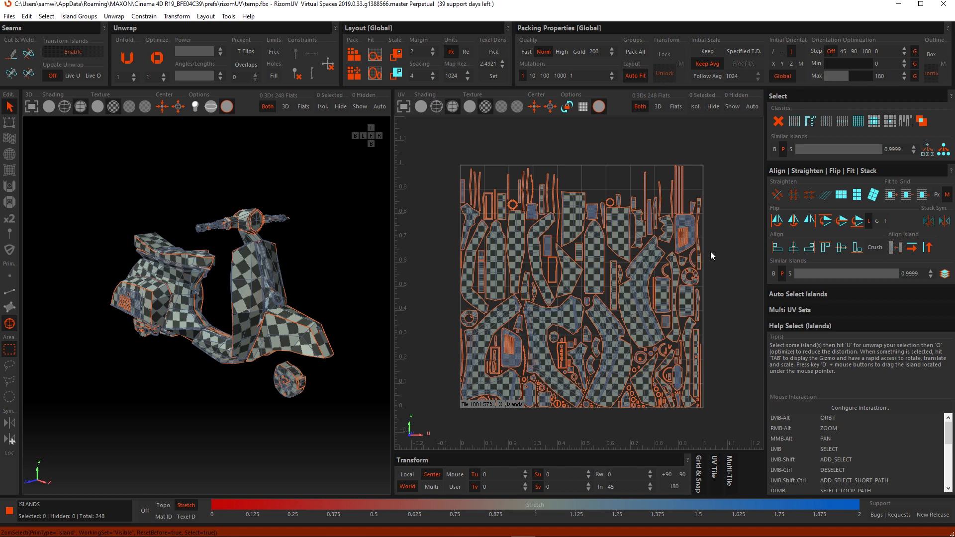
# Collapse the Seams and Unwrap settings and expand the Island Groups settings
pyautogui.click(55, 26)
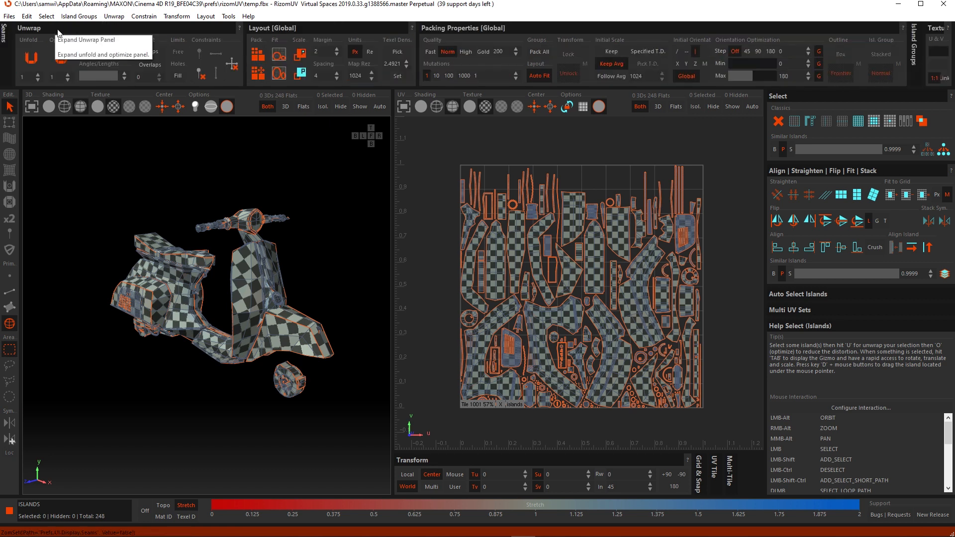
pyautogui.click(98, 29)
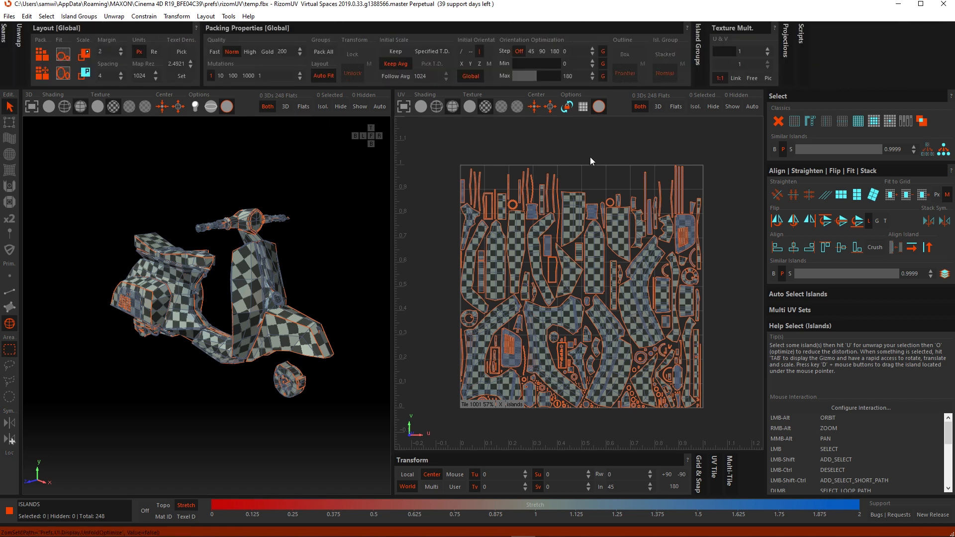
pyautogui.click(697, 39)
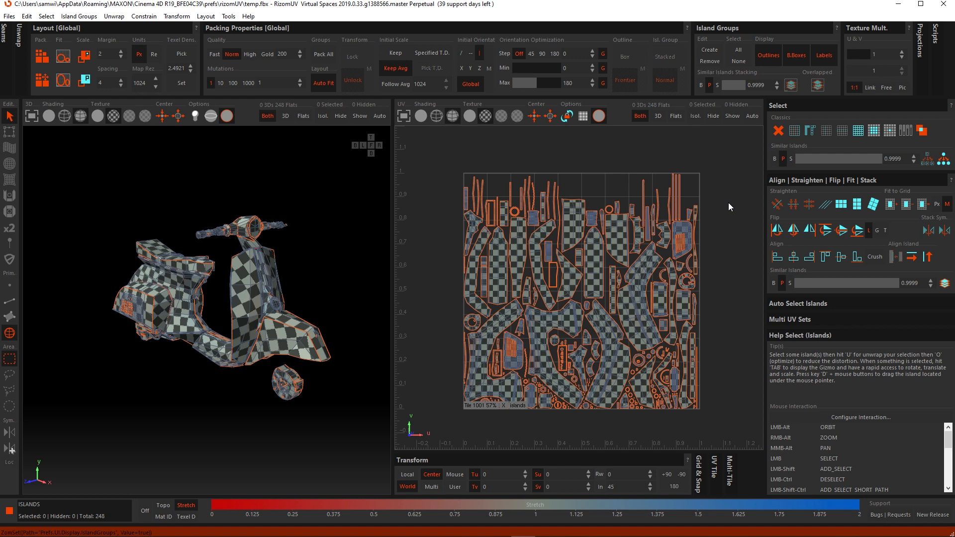
# Select the four large curved body islands in the lower part of the UV tile and combine them into an island group
pyautogui.click(642, 329)
pyautogui.keyDown('shift'); pyautogui.click(615, 372); pyautogui.keyUp('shift')
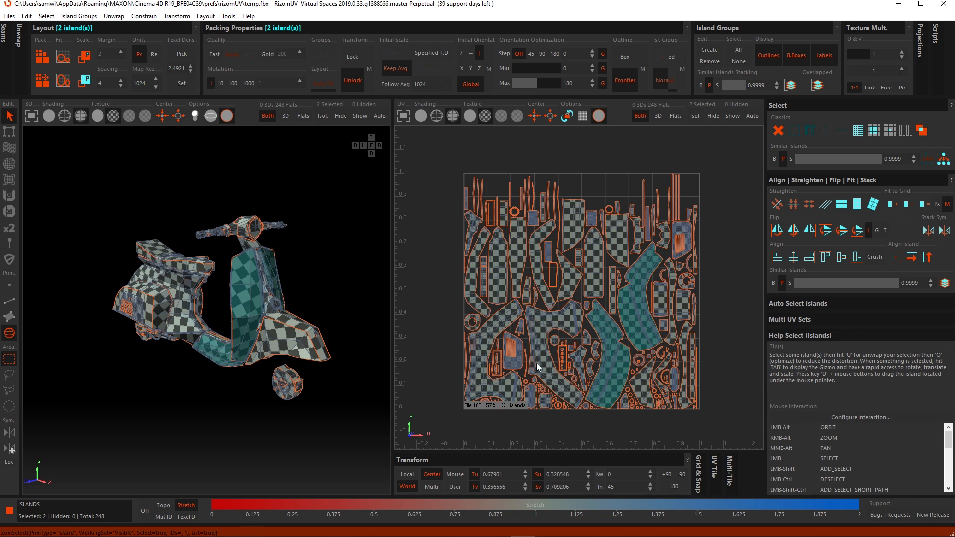
pyautogui.keyDown('shift'); pyautogui.click(535, 362); pyautogui.keyUp('shift')
pyautogui.keyDown('shift'); pyautogui.click(478, 367); pyautogui.keyUp('shift')
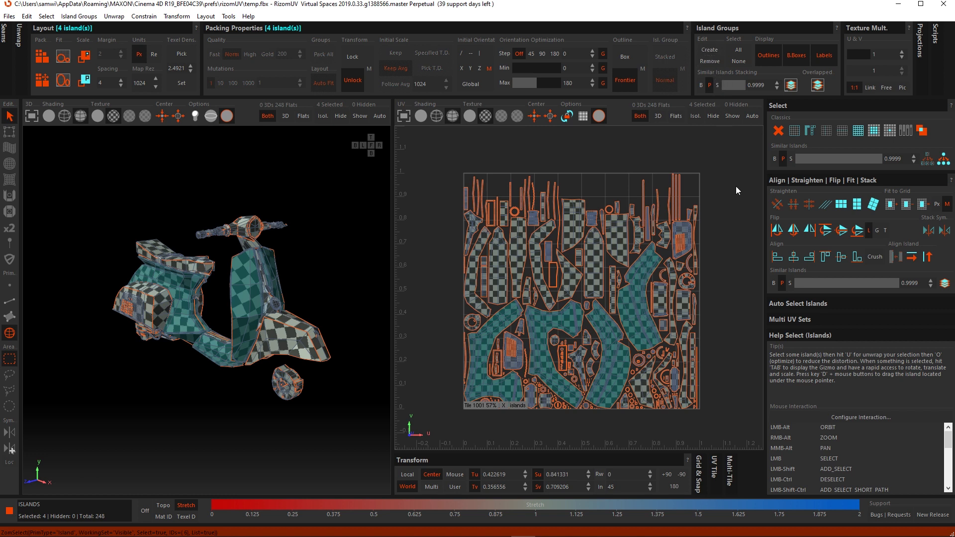
pyautogui.hotkey('ctrl', 'g')
# Move the new island group out of the UV tile into the empty space to its right
pyautogui.keyDown('alt'); pyautogui.moveTo(735, 185); pyautogui.dragTo(735, 254, button='right'); pyautogui.keyUp('alt')
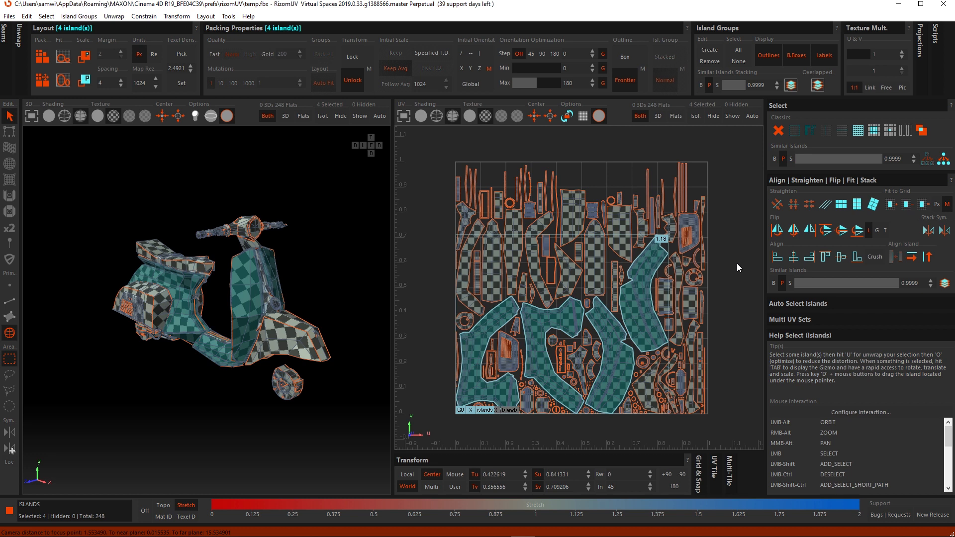
pyautogui.keyDown('alt'); pyautogui.moveTo(741, 264); pyautogui.dragTo(681, 274, button='middle'); pyautogui.keyUp('alt')
pyautogui.scroll(-3, 683, 261)
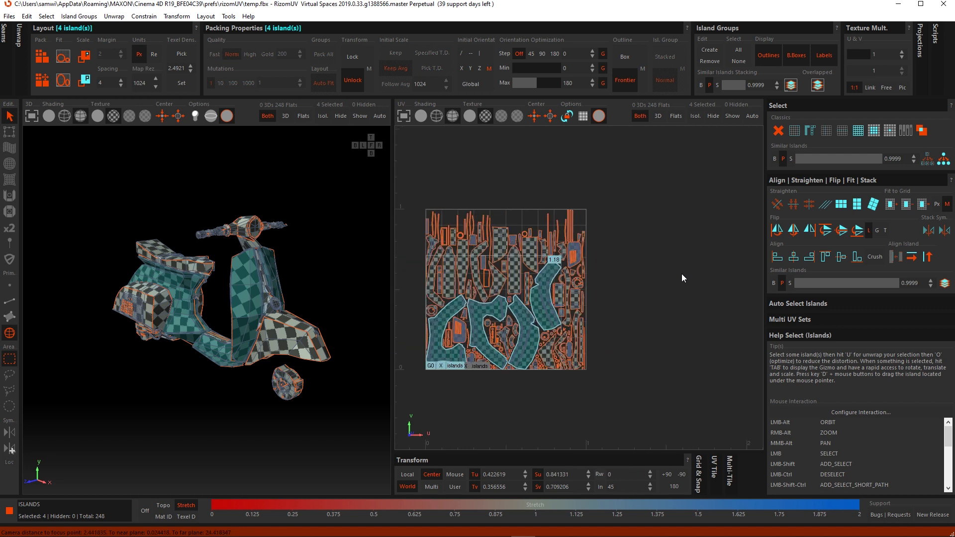
pyautogui.moveTo(541, 311); pyautogui.dragTo(713, 306)
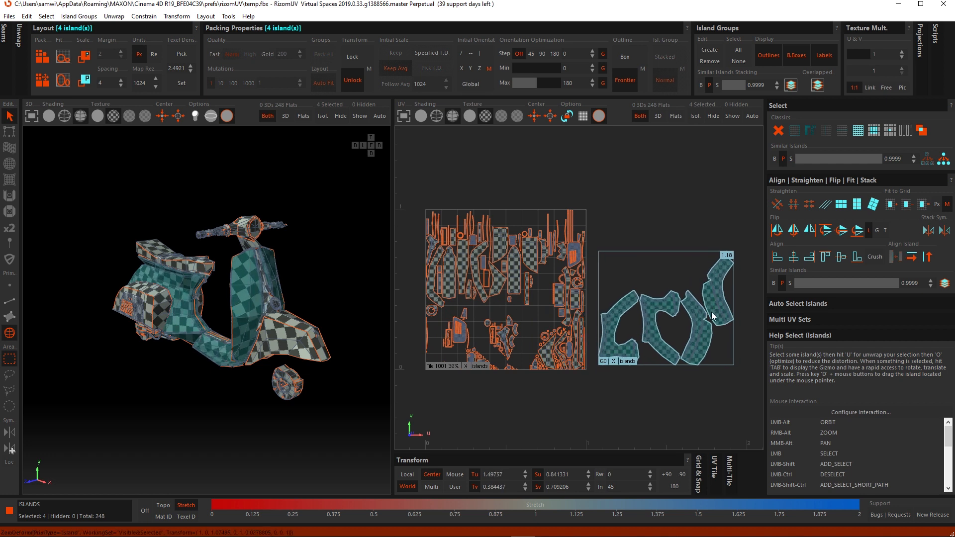
pyautogui.keyDown('alt'); pyautogui.moveTo(713, 306); pyautogui.dragTo(641, 293, button='middle'); pyautogui.keyUp('alt')
pyautogui.scroll(3, 627, 294)
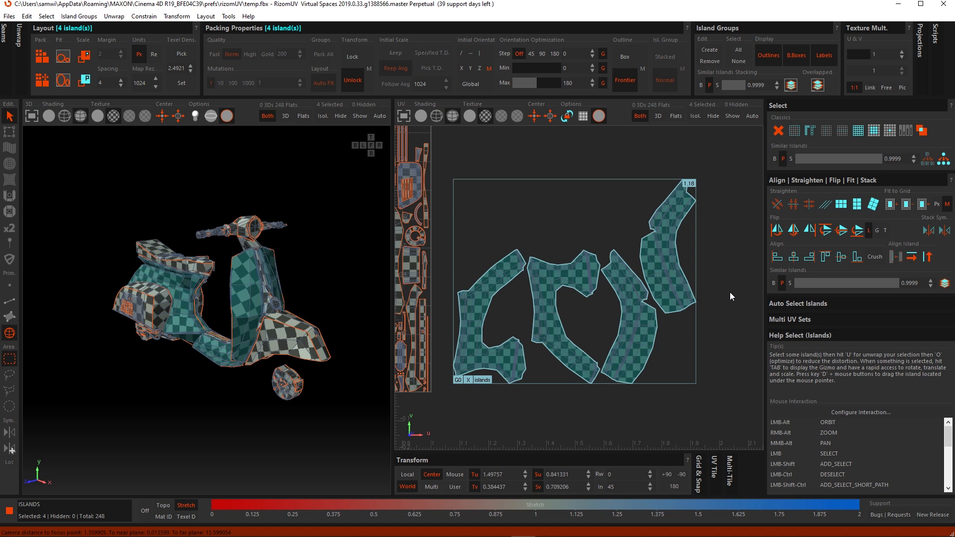
# Repack the islands inside the group, widen the group's bounding box to a ratio of about 2.03, and pack them again
pyautogui.click(733, 267)
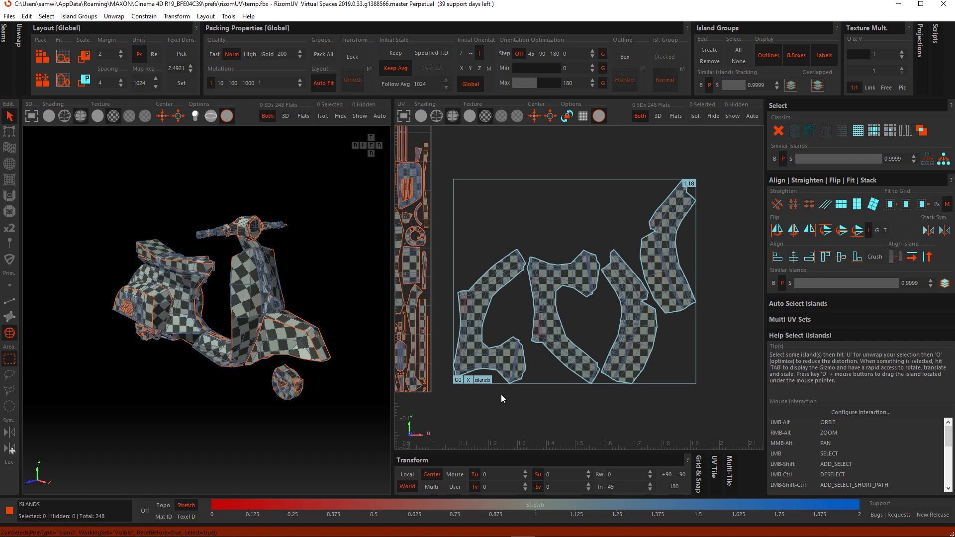
pyautogui.click(482, 380)
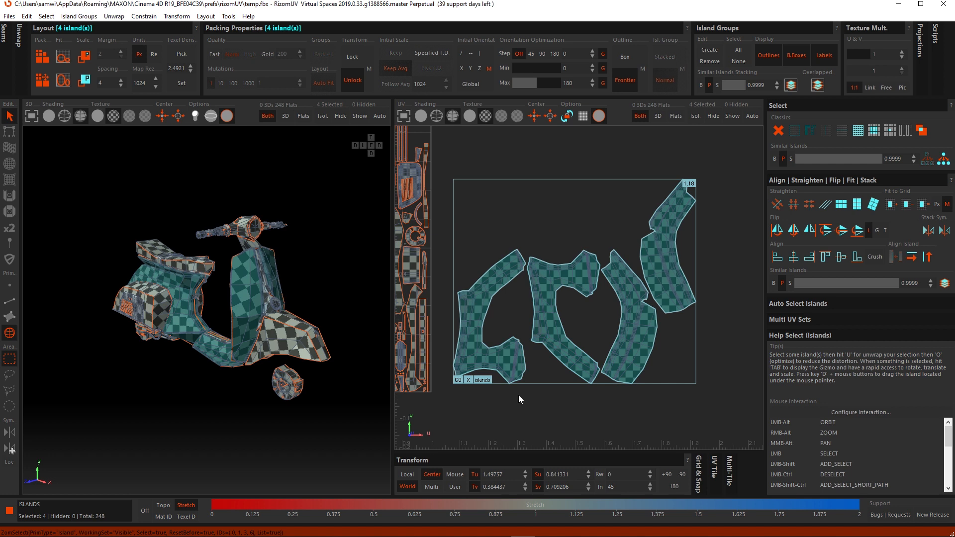
pyautogui.press('p')
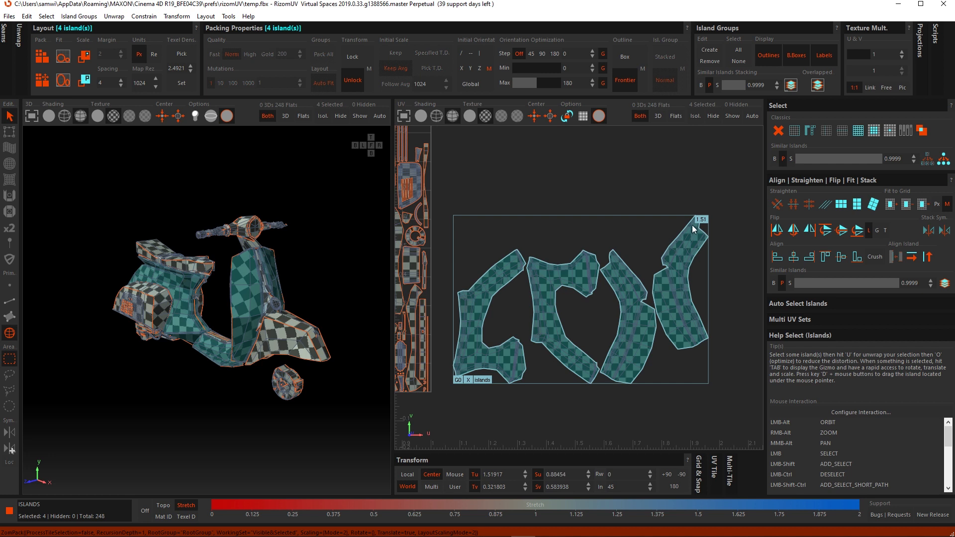
pyautogui.moveTo(700, 219); pyautogui.dragTo(752, 238)
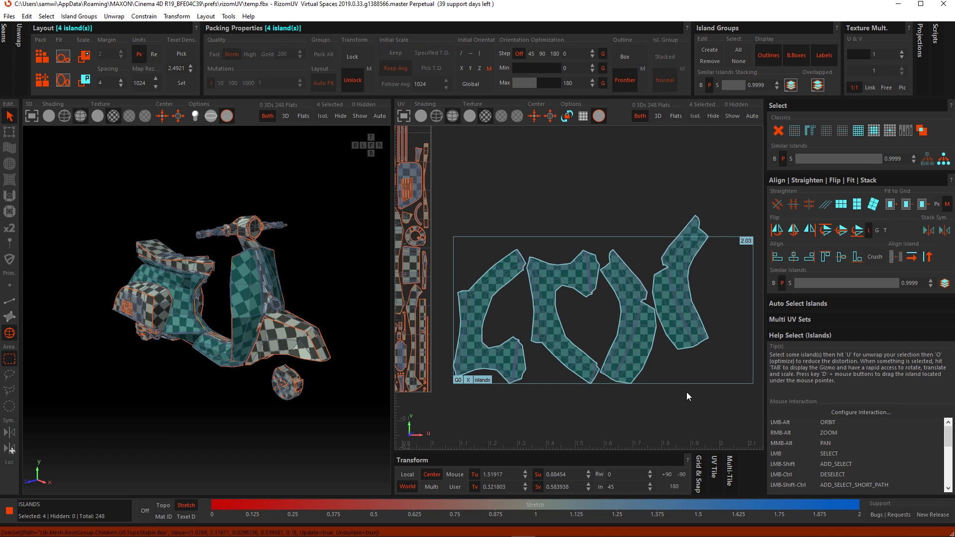
pyautogui.press('p')
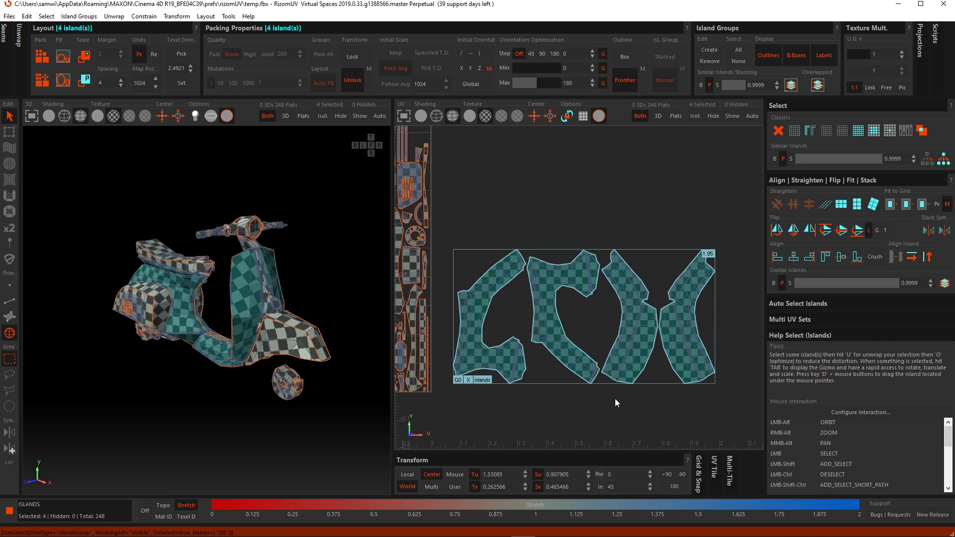
# Select the island group itself as a whole and pack it back into the UV tile
pyautogui.click(458, 380)
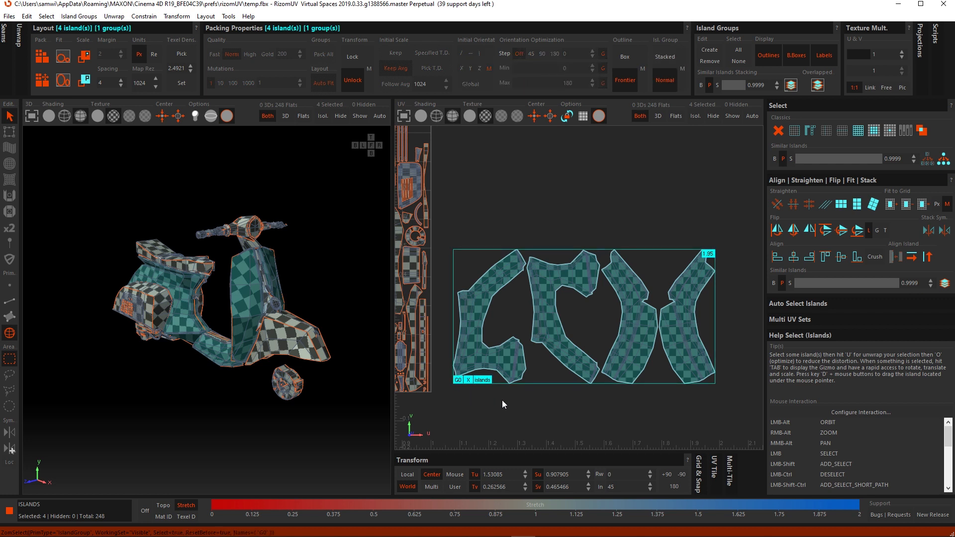
pyautogui.press('p')
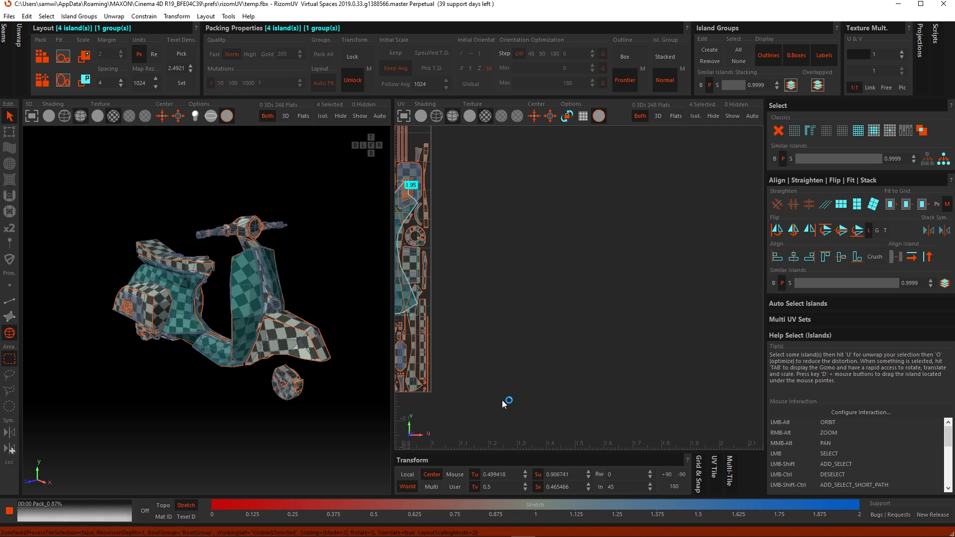
# Undo the last packing of the island group so that it returns to the empty space beside the UV tile
pyautogui.keyDown('alt'); pyautogui.moveTo(507, 317); pyautogui.dragTo(655, 325, button='middle'); pyautogui.keyUp('alt')
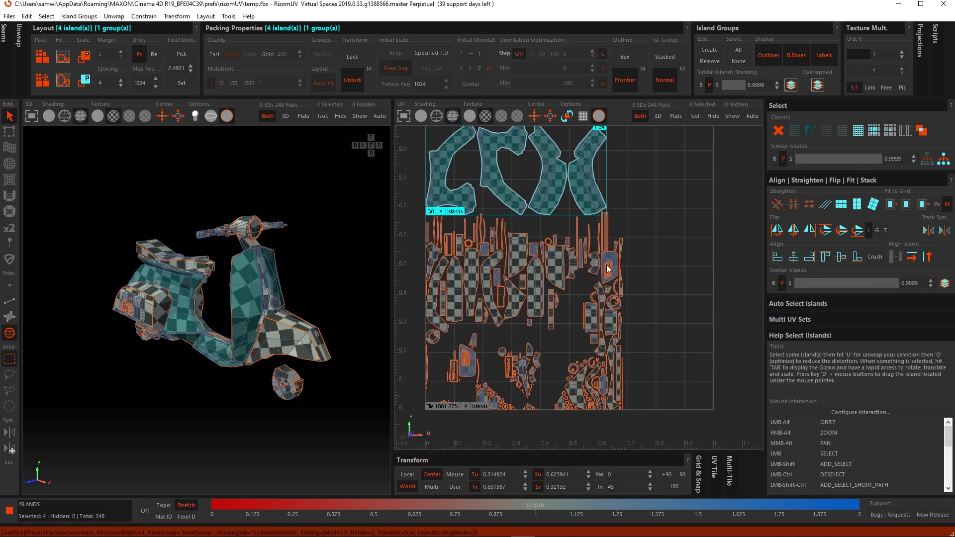
pyautogui.keyDown('alt'); pyautogui.moveTo(608, 259); pyautogui.dragTo(614, 288, button='middle'); pyautogui.keyUp('alt')
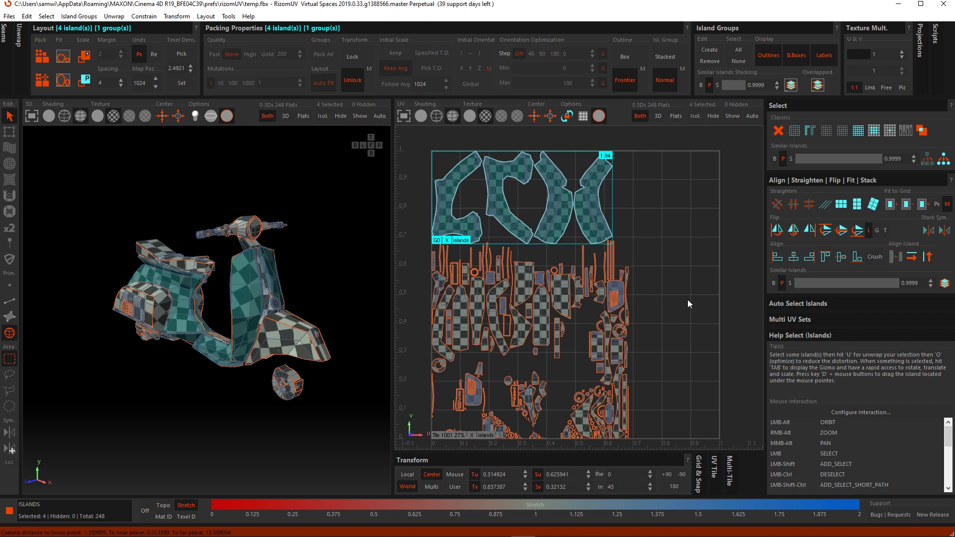
pyautogui.press('p')
pyautogui.scroll(-4, 648, 321)
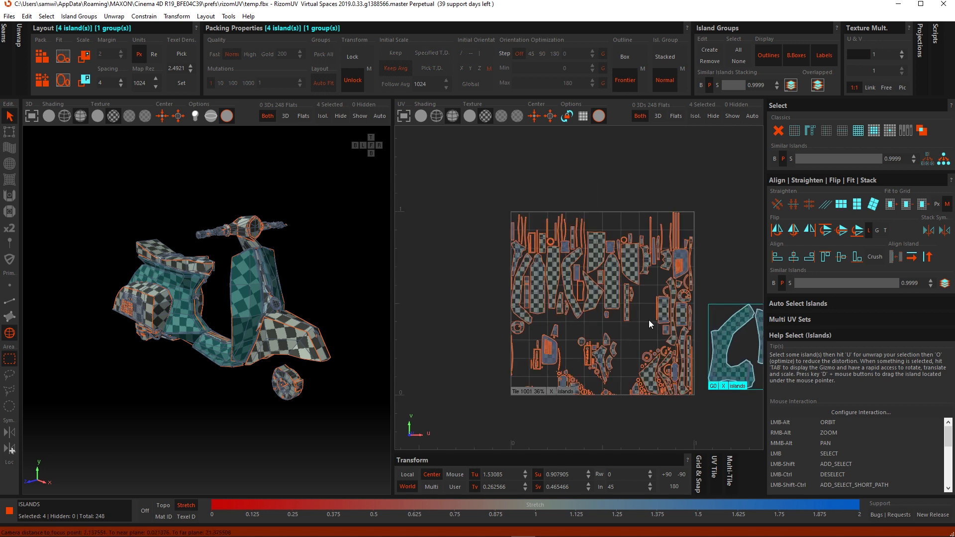
pyautogui.keyDown('alt'); pyautogui.moveTo(689, 332); pyautogui.dragTo(593, 317, button='middle'); pyautogui.keyUp('alt')
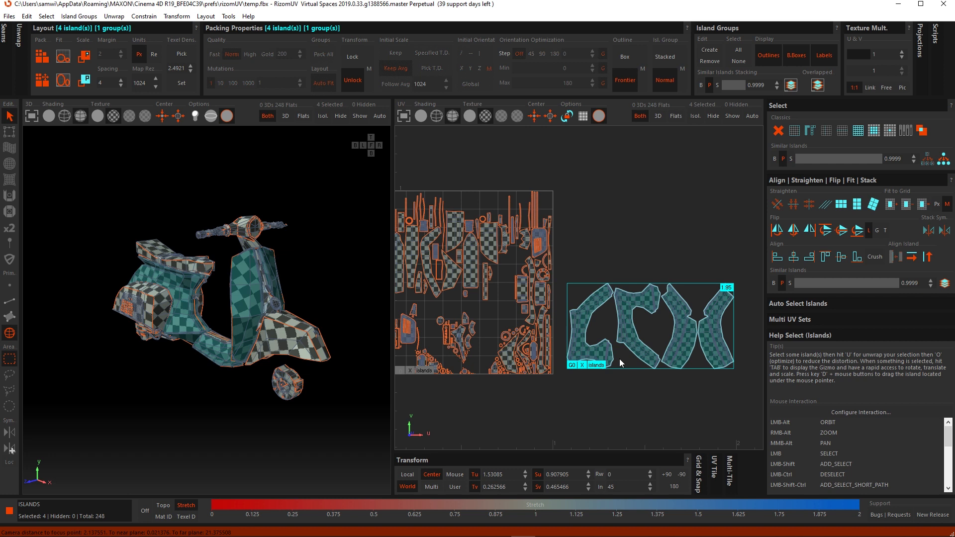
# Deselect the islands and the island group, and try packing the entire layout with nothing selected
pyautogui.click(659, 404)
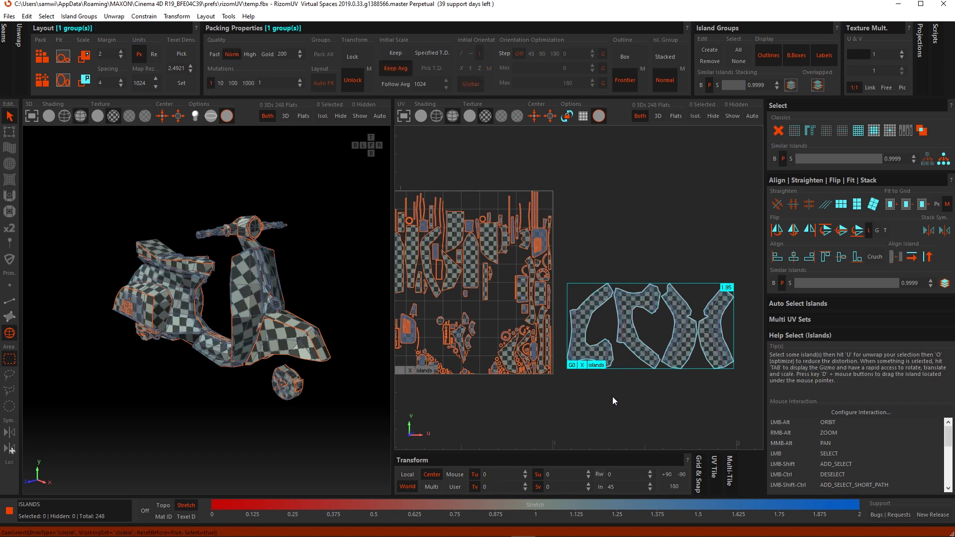
pyautogui.click(582, 365)
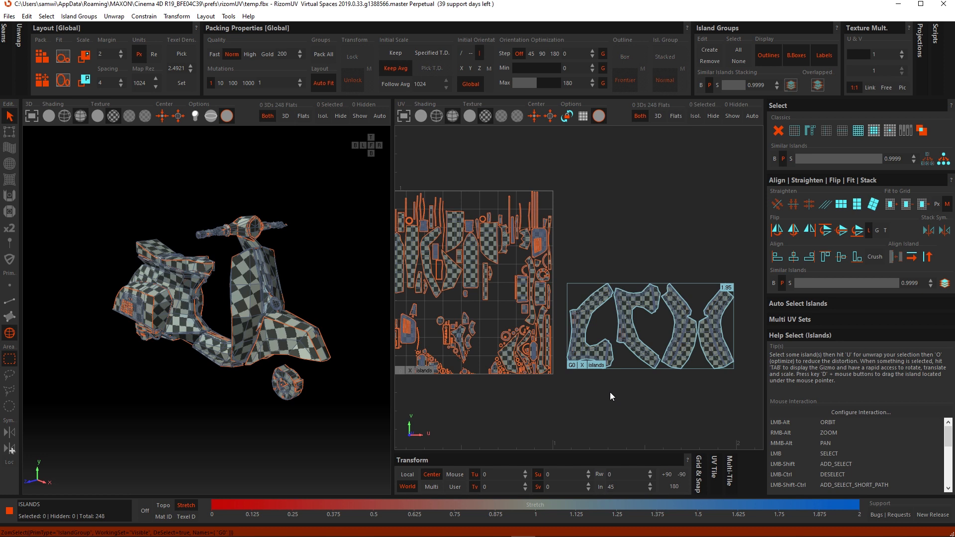
pyautogui.press('p')
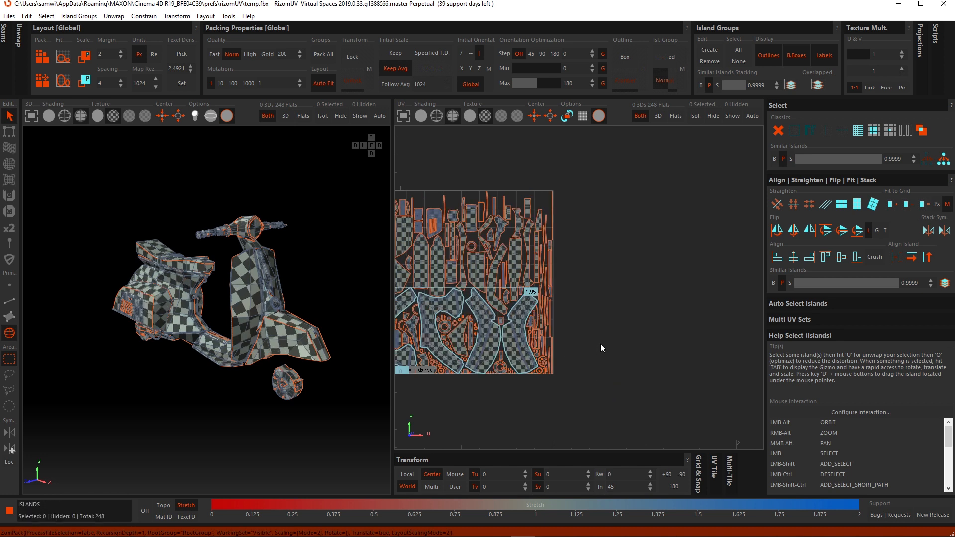
pyautogui.keyDown('alt'); pyautogui.moveTo(554, 347); pyautogui.dragTo(650, 338, button='middle'); pyautogui.keyUp('alt')
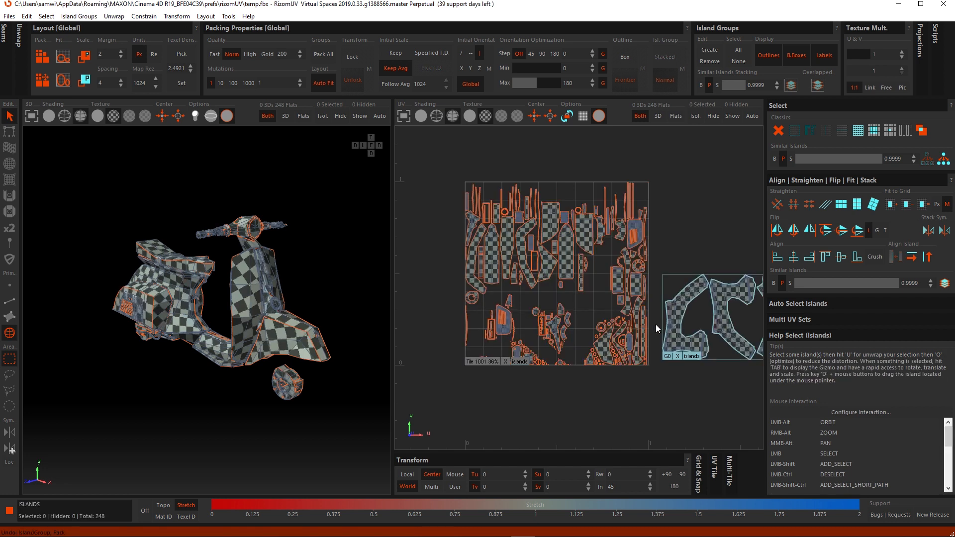
# Hide the island group's outlines, bounding box and labels, and show all three again
pyautogui.press('f')
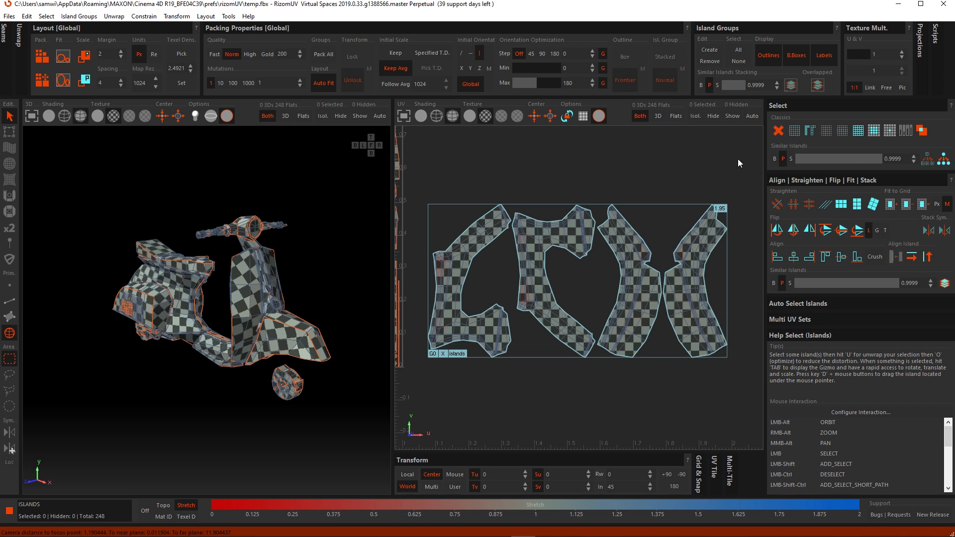
pyautogui.click(767, 56)
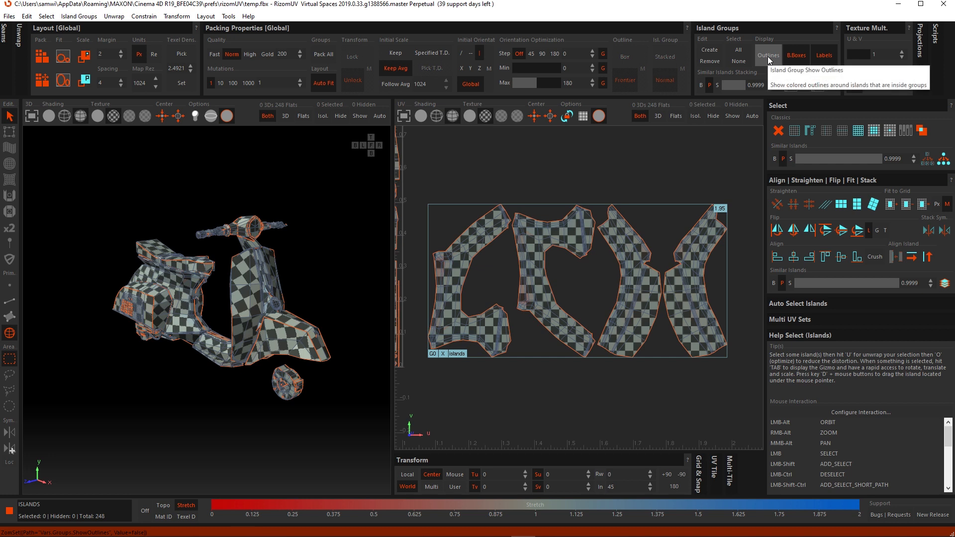
pyautogui.click(797, 55)
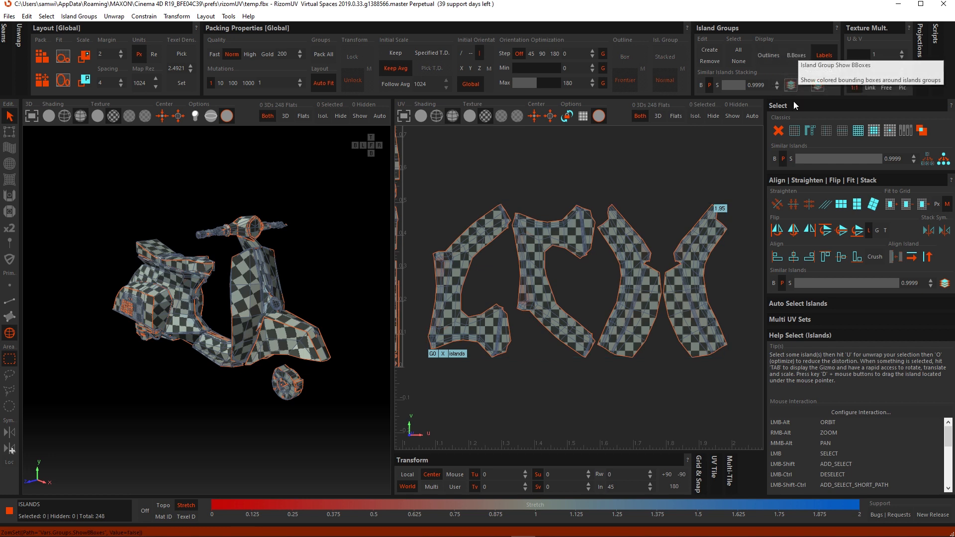
pyautogui.click(827, 59)
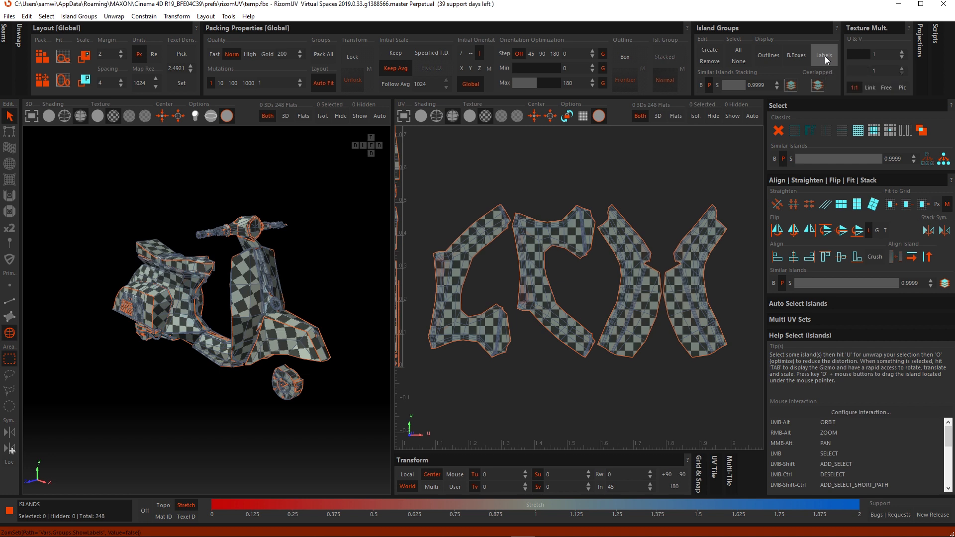
pyautogui.click(825, 57)
pyautogui.click(796, 55)
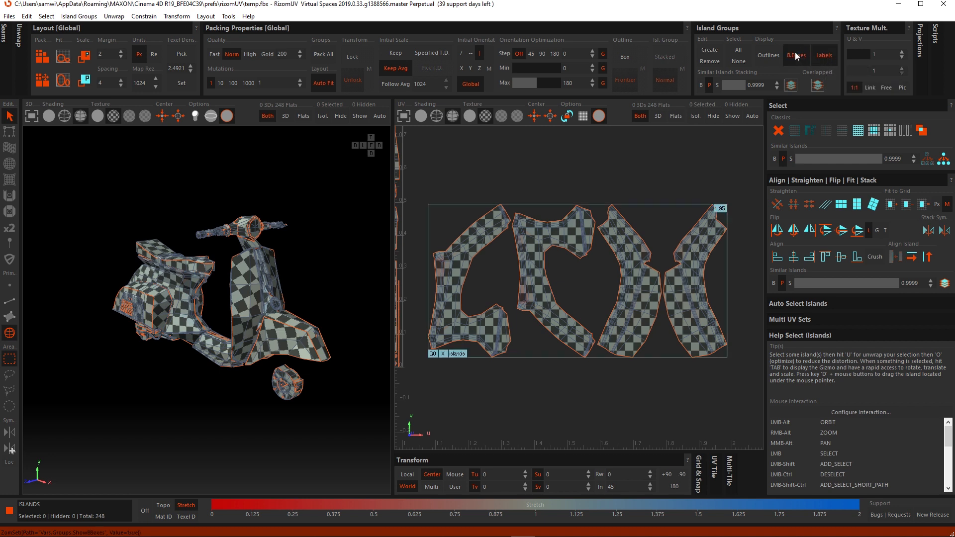
pyautogui.click(764, 55)
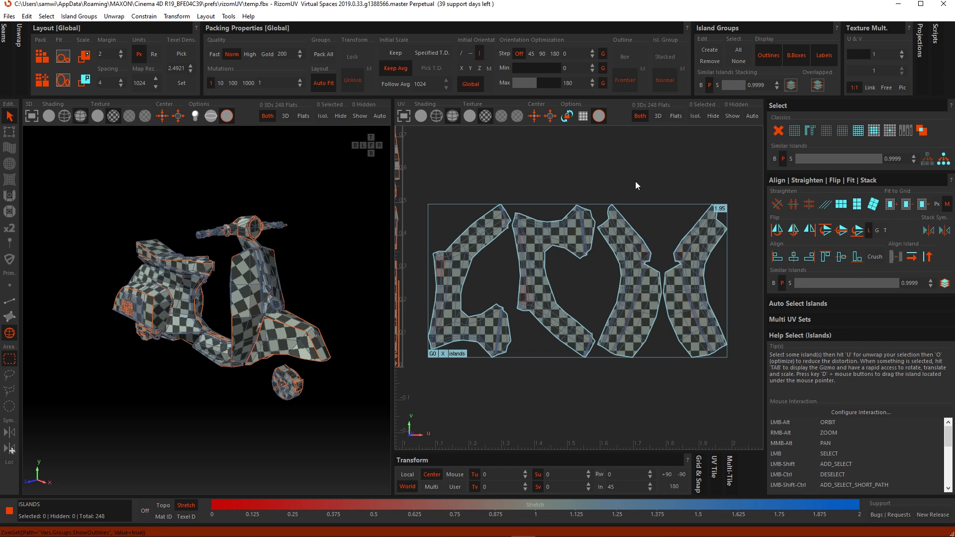
# Delete the island group holding the four curved body islands and repack all islands into the UV tile
pyautogui.click(432, 354)
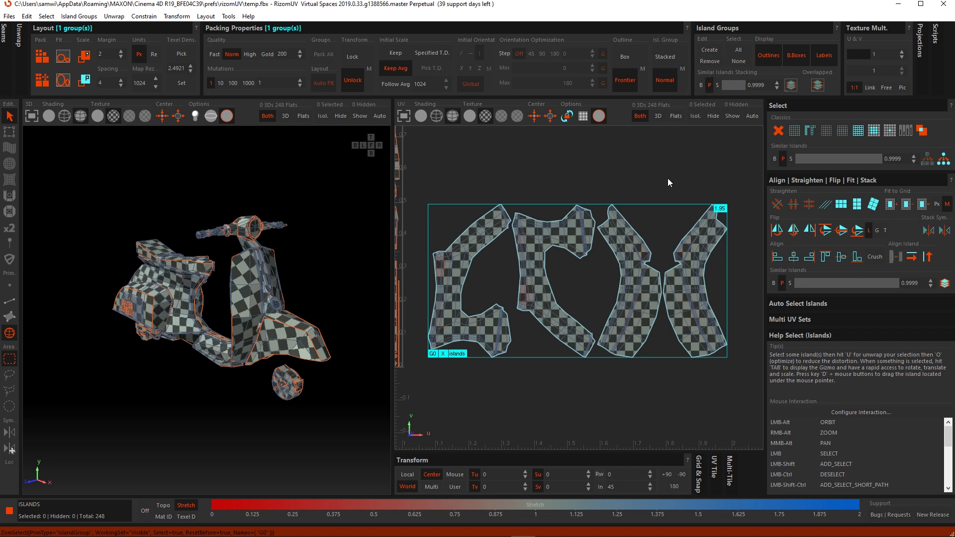
pyautogui.press('Delete')
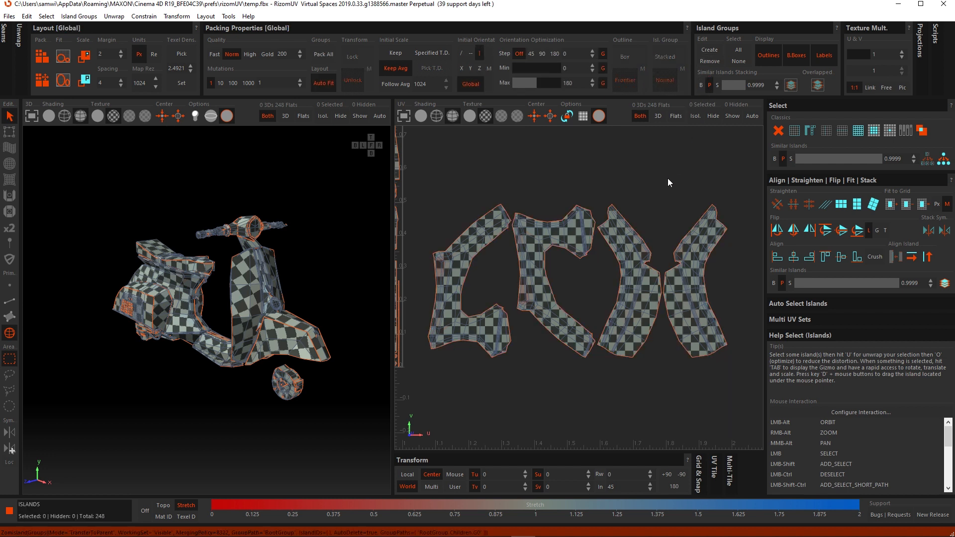
pyautogui.scroll(-3, 667, 178)
pyautogui.keyDown('alt'); pyautogui.moveTo(655, 167); pyautogui.dragTo(674, 205, button='middle'); pyautogui.keyUp('alt')
pyautogui.hotkey('ctrl', 'p')
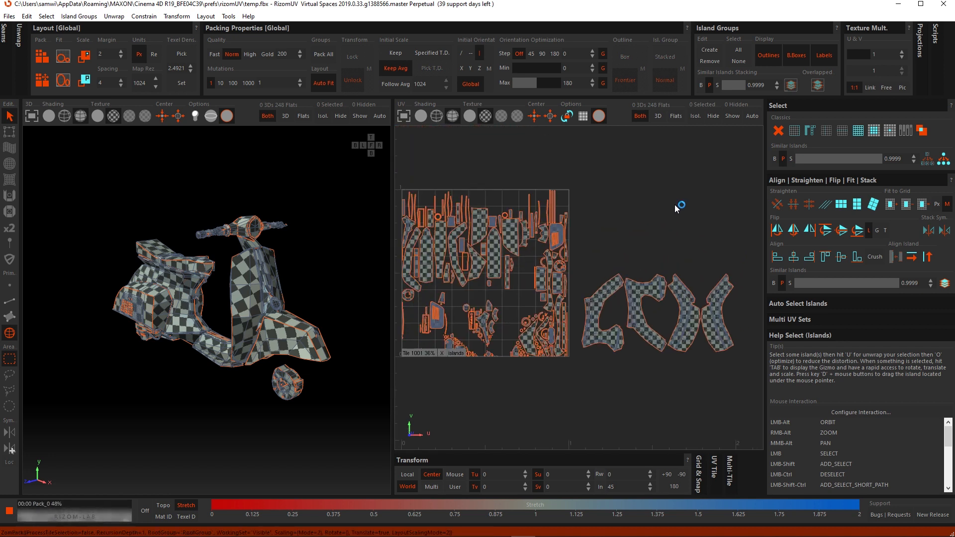
pyautogui.keyDown('alt'); pyautogui.moveTo(613, 239); pyautogui.dragTo(653, 244, button='middle'); pyautogui.keyUp('alt')
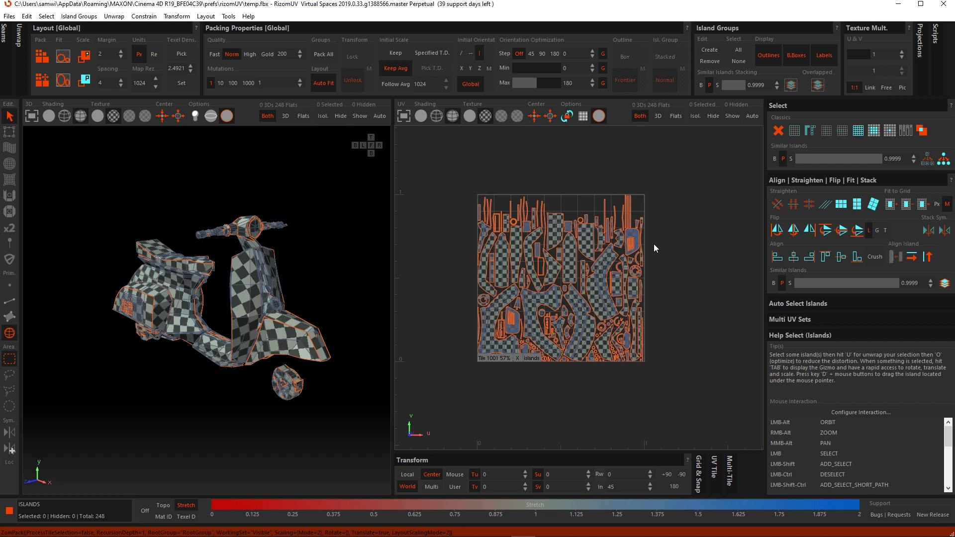
pyautogui.keyDown('alt'); pyautogui.moveTo(654, 244); pyautogui.dragTo(720, 288, button='right'); pyautogui.keyUp('alt')
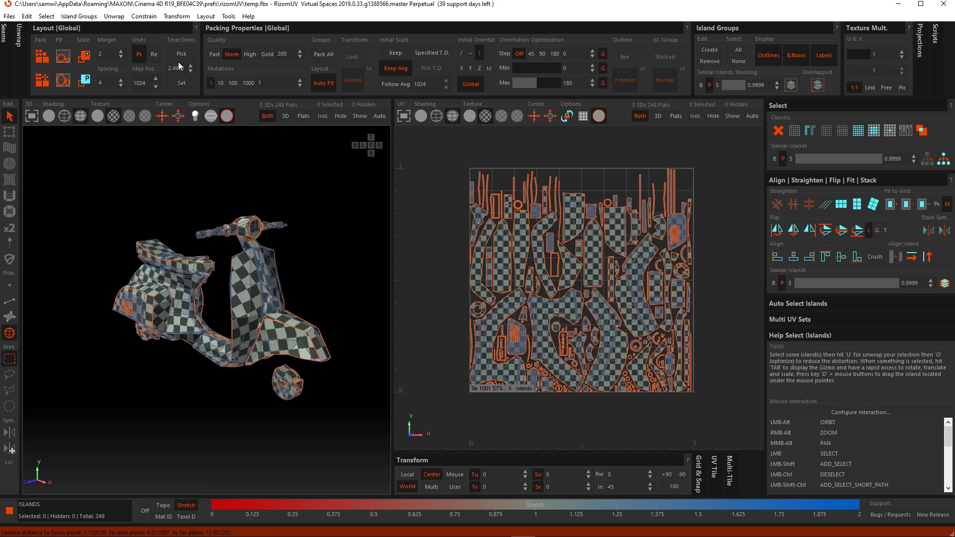
# Open the Objects / Materials / Poly Groups / Smoothing groups Selection Tool, make it narrower and move it clear of the UV layout
pyautogui.click(45, 18)
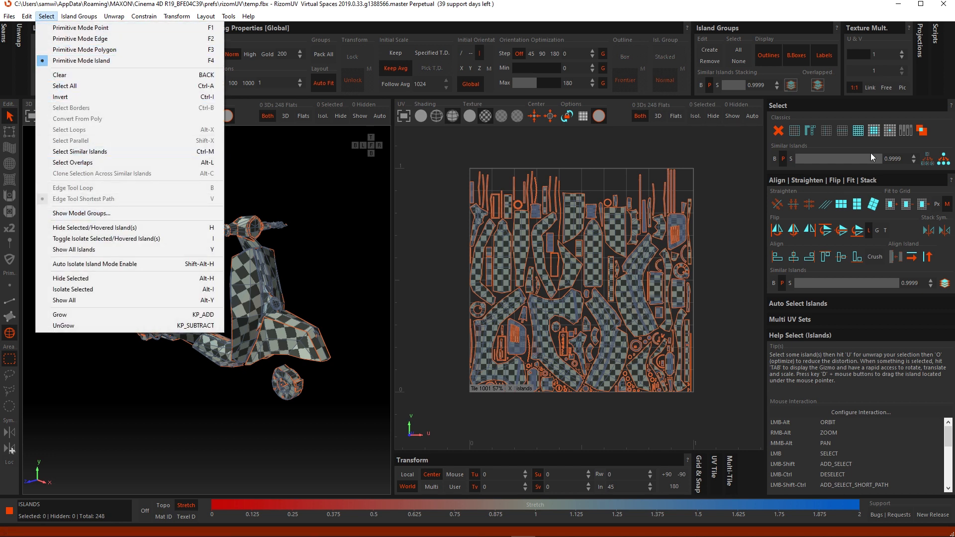
pyautogui.click(767, 2)
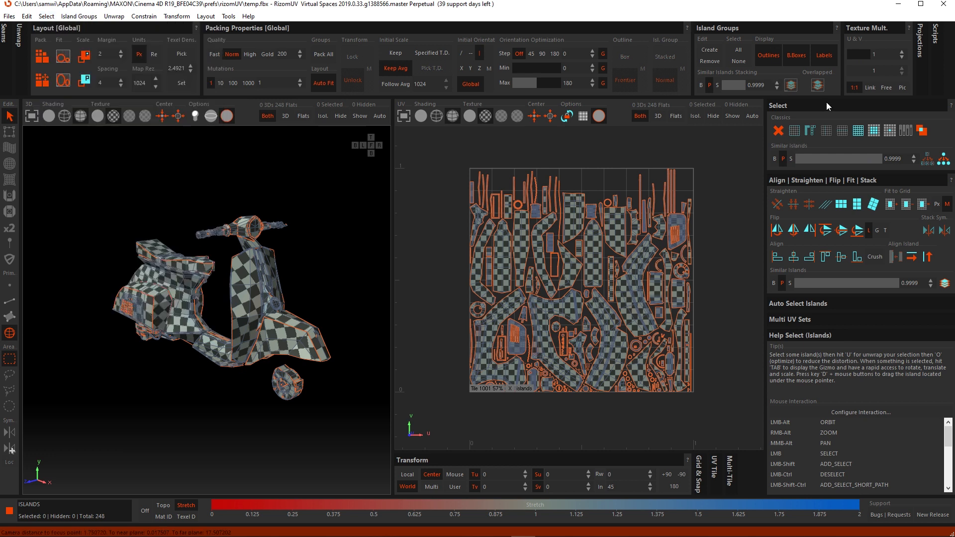
pyautogui.click(906, 131)
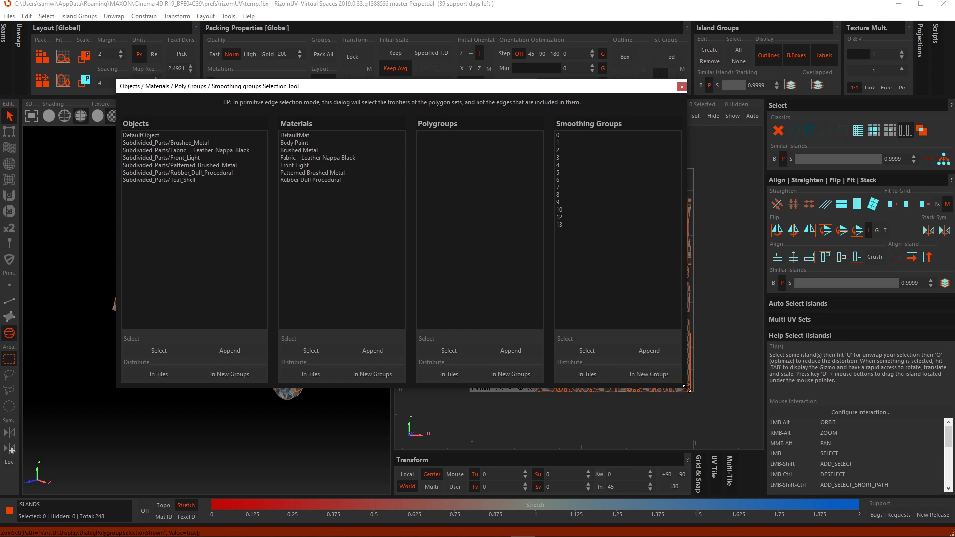
pyautogui.moveTo(686, 388); pyautogui.dragTo(238, 386)
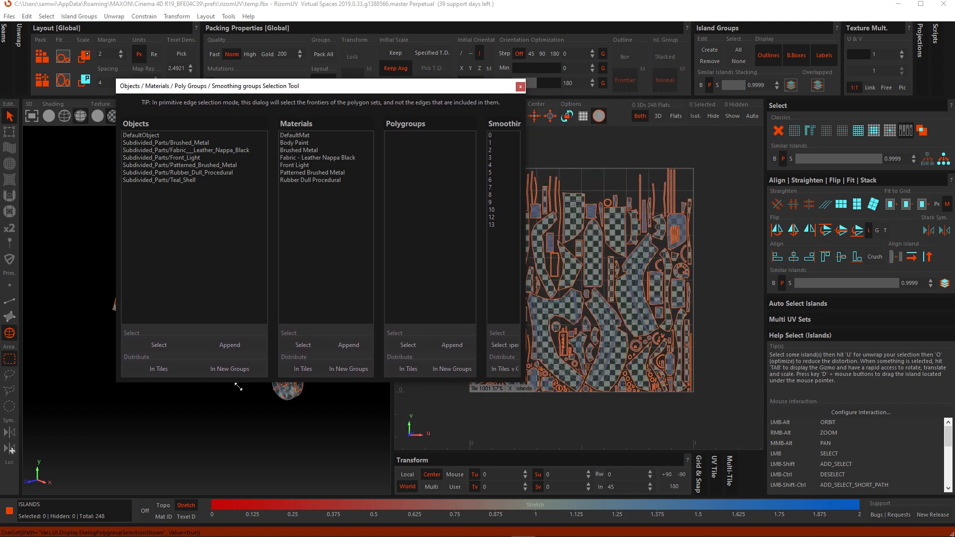
pyautogui.moveTo(319, 90); pyautogui.dragTo(238, 122)
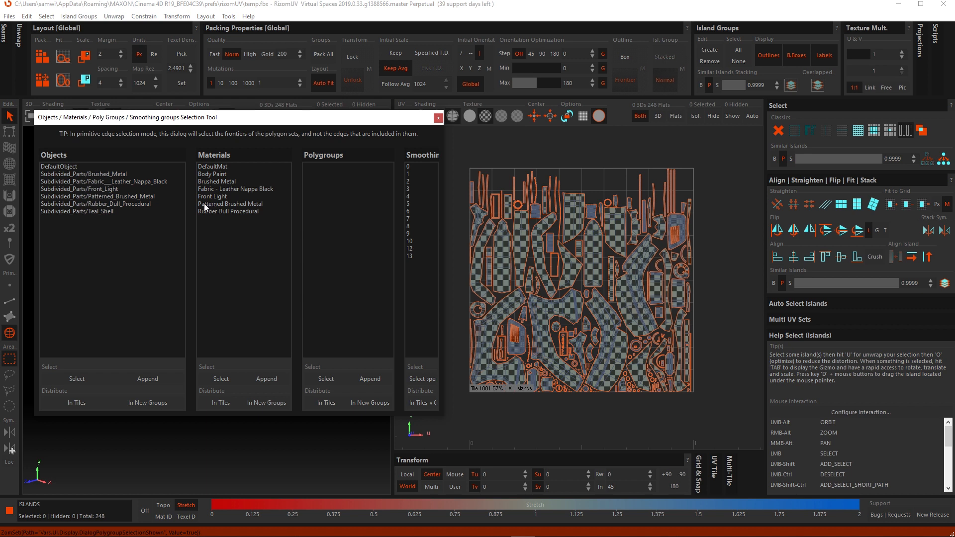
# Select the islands of all Subdivided_Parts objects from Brushed_Metal to Teal_Shell, distribute them in new groups by object, and close the selection tool
pyautogui.click(79, 174)
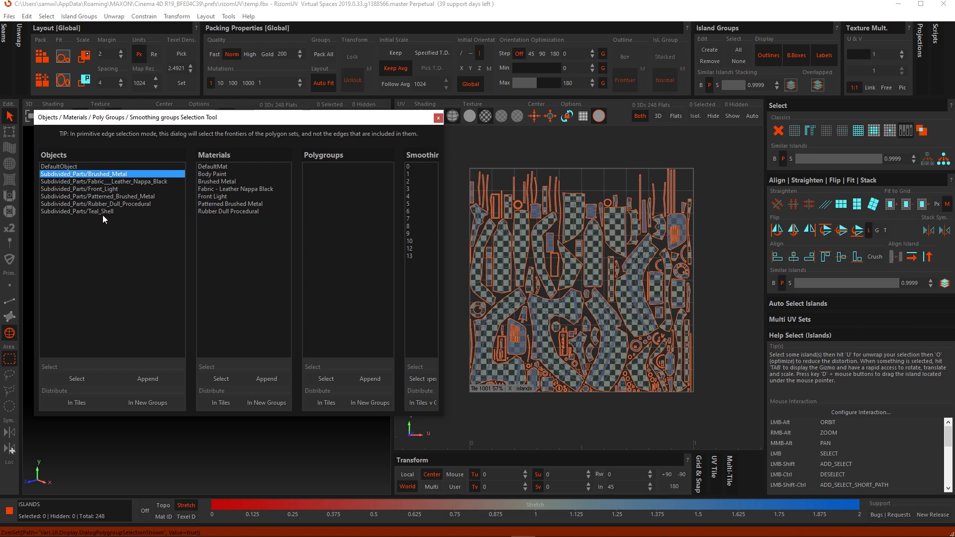
pyautogui.keyDown('shift'); pyautogui.click(102, 211); pyautogui.keyUp('shift')
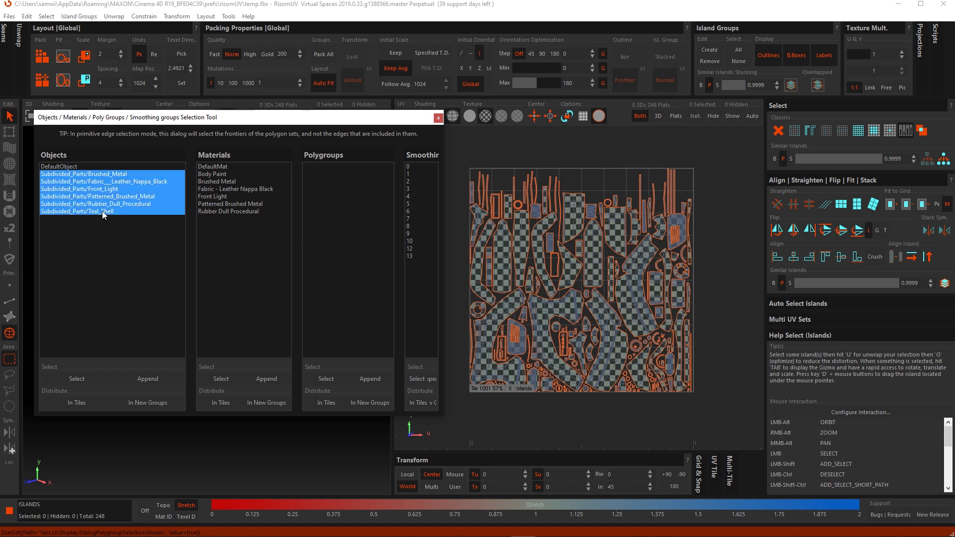
pyautogui.click(91, 380)
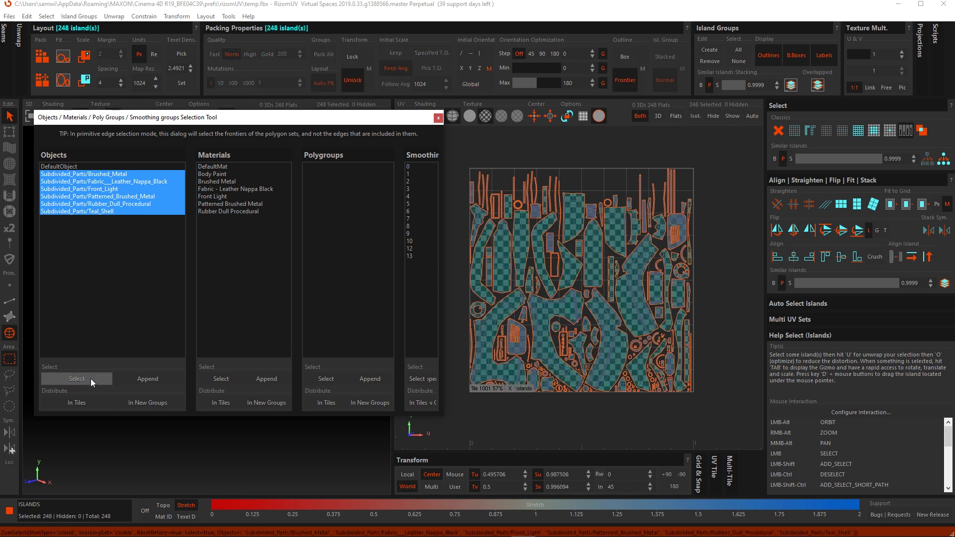
pyautogui.click(157, 404)
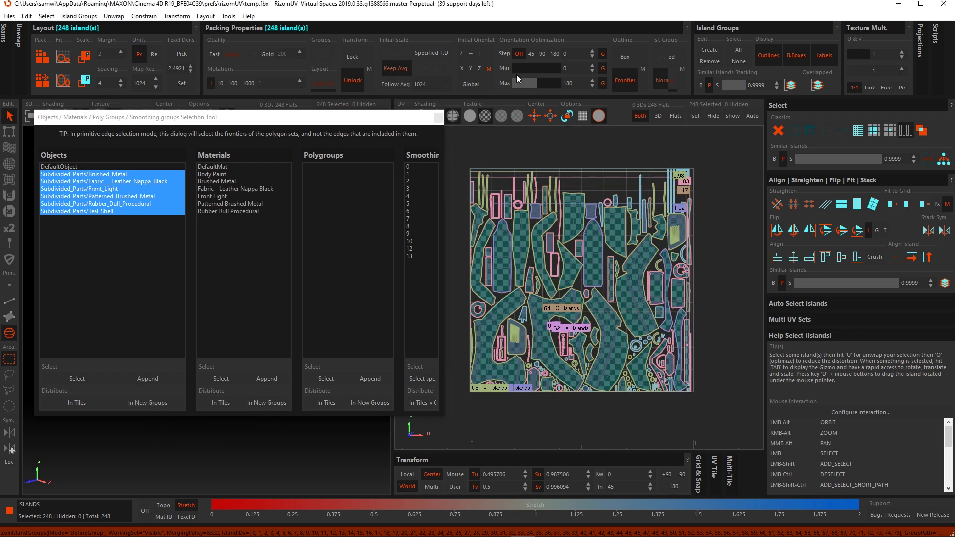
pyautogui.click(437, 119)
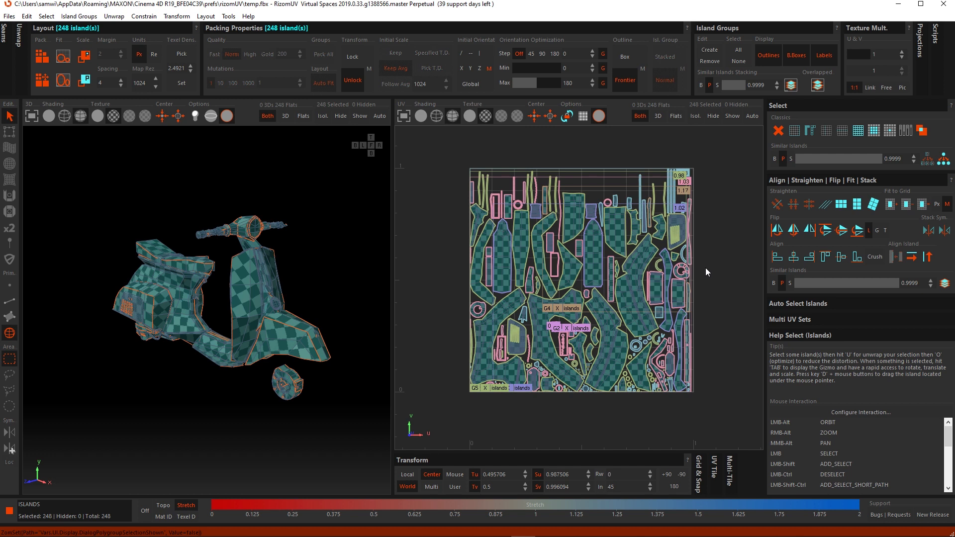
# Try packing with all islands selected, and try again with only the island groups selected
pyautogui.press('p')
pyautogui.click(720, 269)
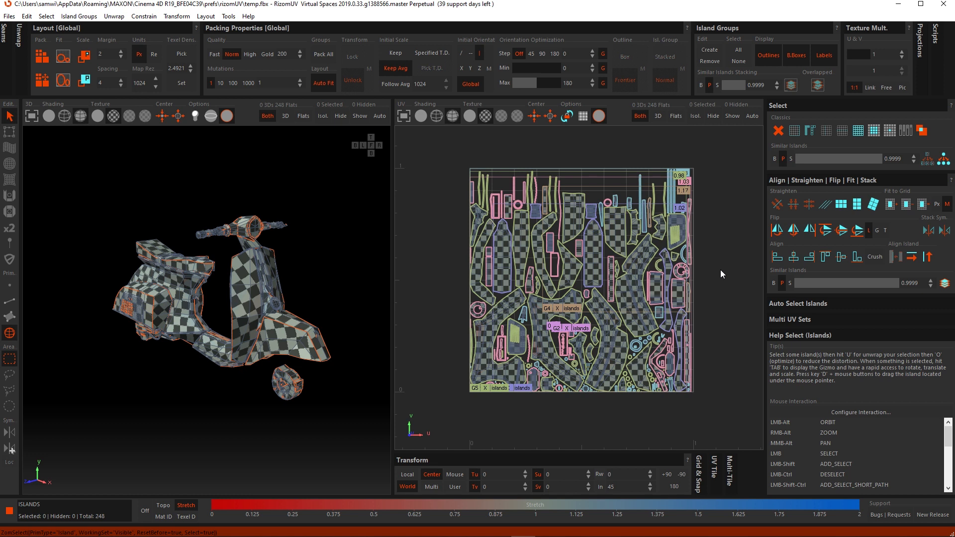
pyautogui.click(738, 49)
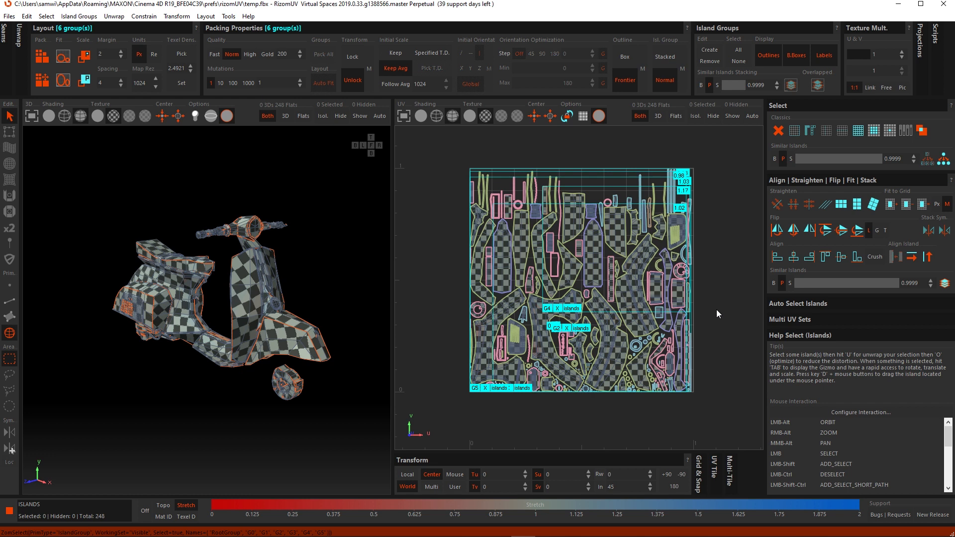
pyautogui.press('p')
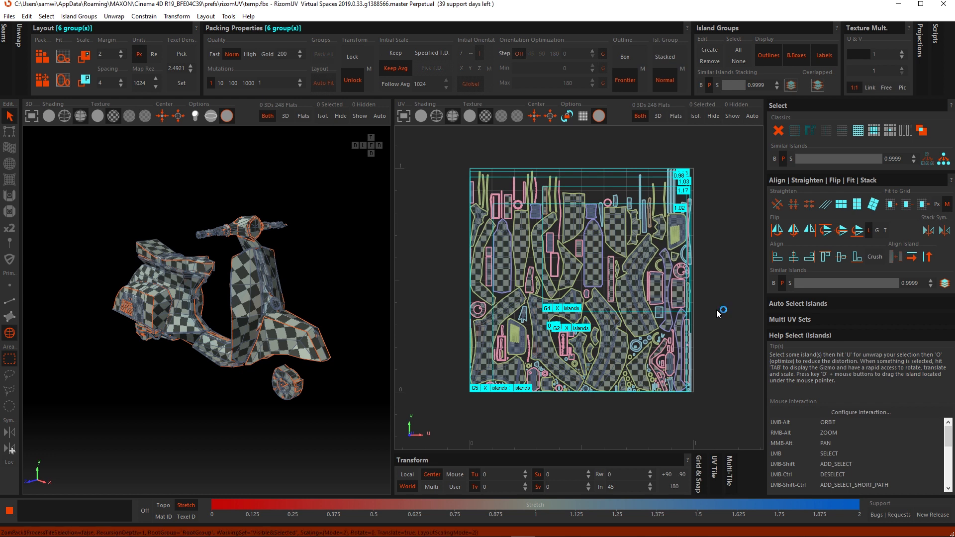
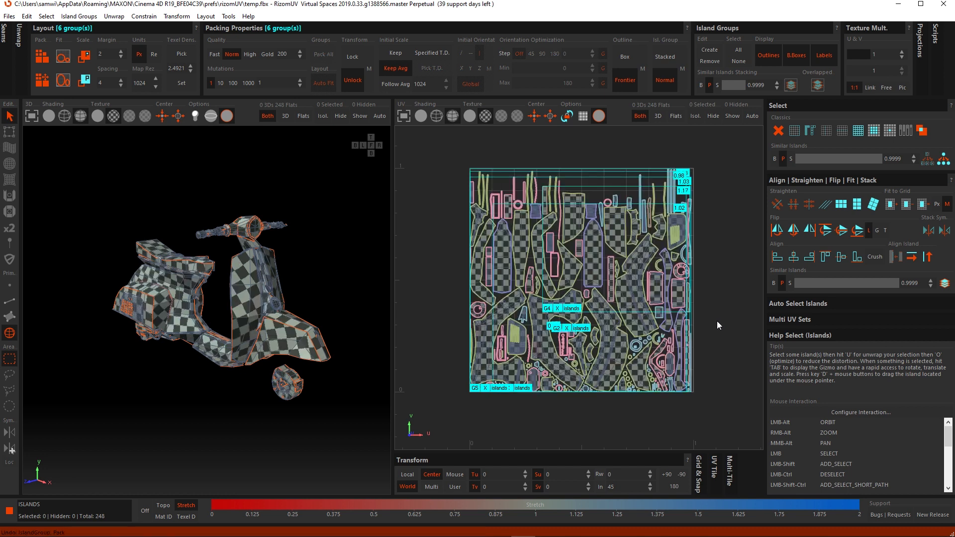
# Deselect the island groups, enable Pack All for groups, and pack the whole layout twice
pyautogui.click(740, 61)
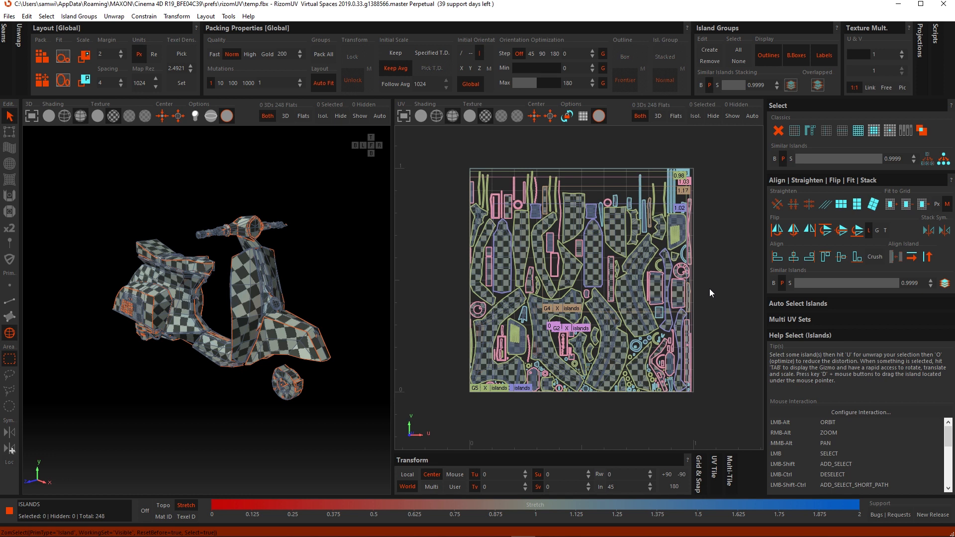
pyautogui.click(326, 55)
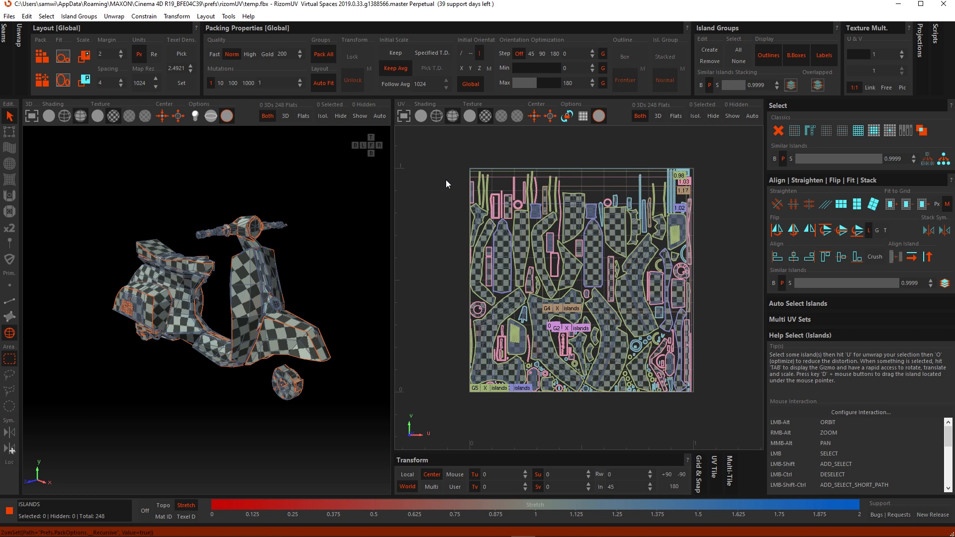
pyautogui.press('p')
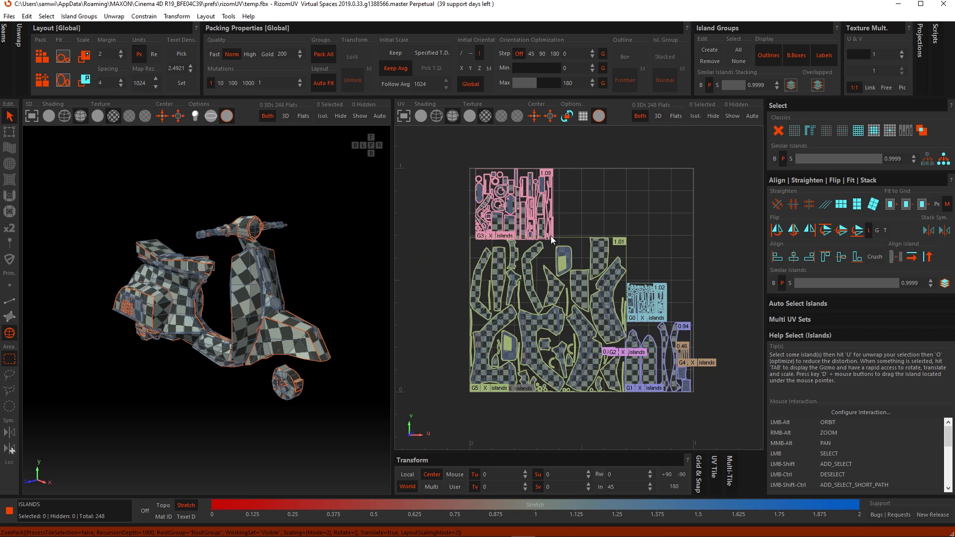
pyautogui.press('p')
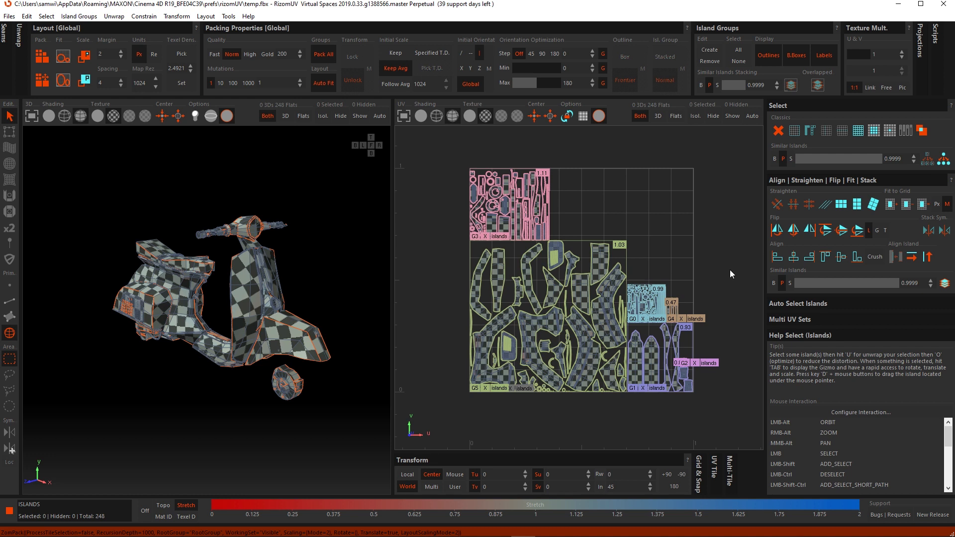
# Examine the packed group layout, especially the small islands inside group G0
pyautogui.scroll(3, 729, 269)
pyautogui.scroll(-4, 694, 316)
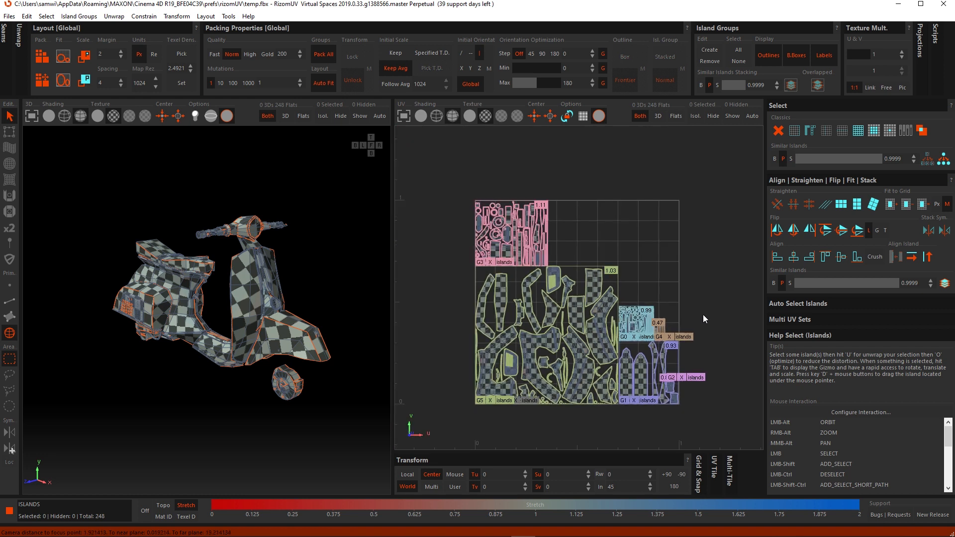
pyautogui.scroll(2, 670, 298)
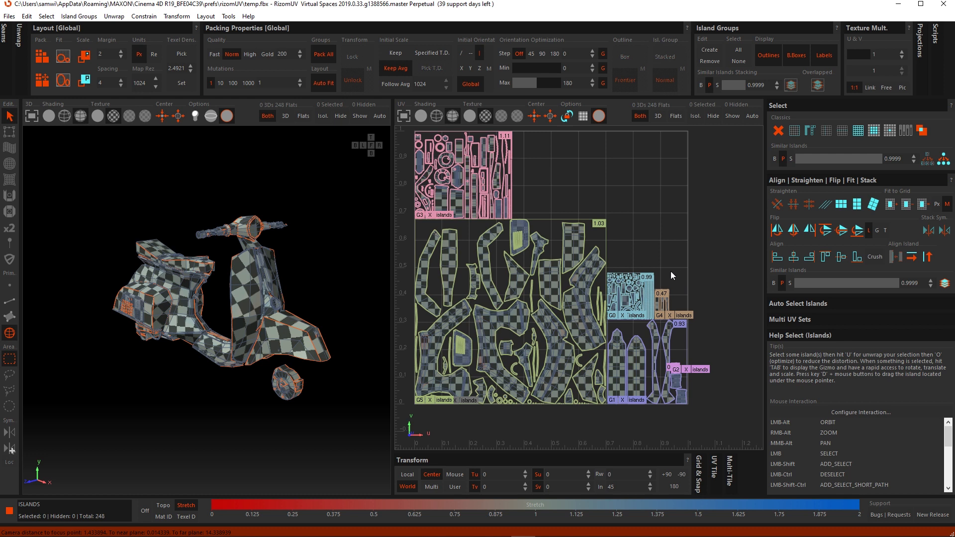
pyautogui.scroll(9, 670, 270)
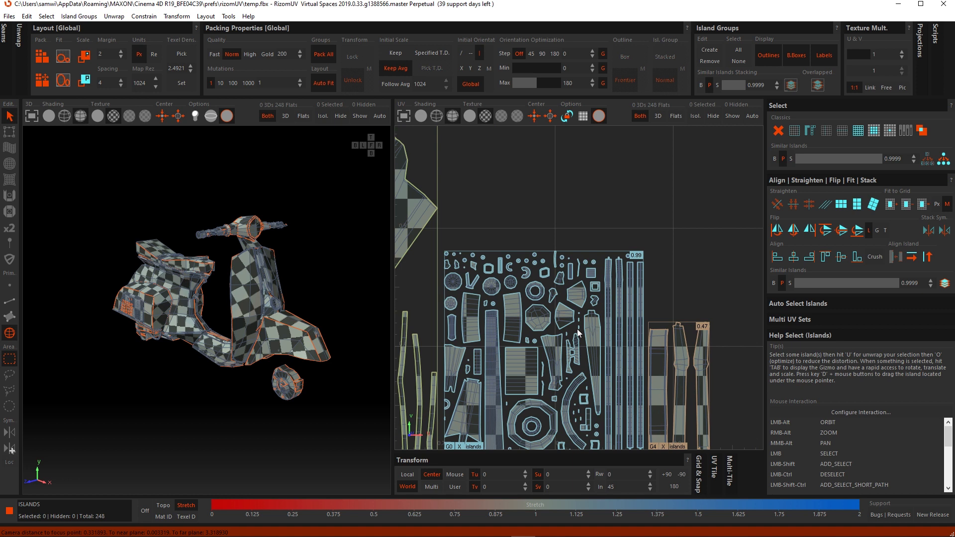
pyautogui.keyDown('alt'); pyautogui.moveTo(576, 341); pyautogui.dragTo(601, 247, button='middle'); pyautogui.keyUp('alt')
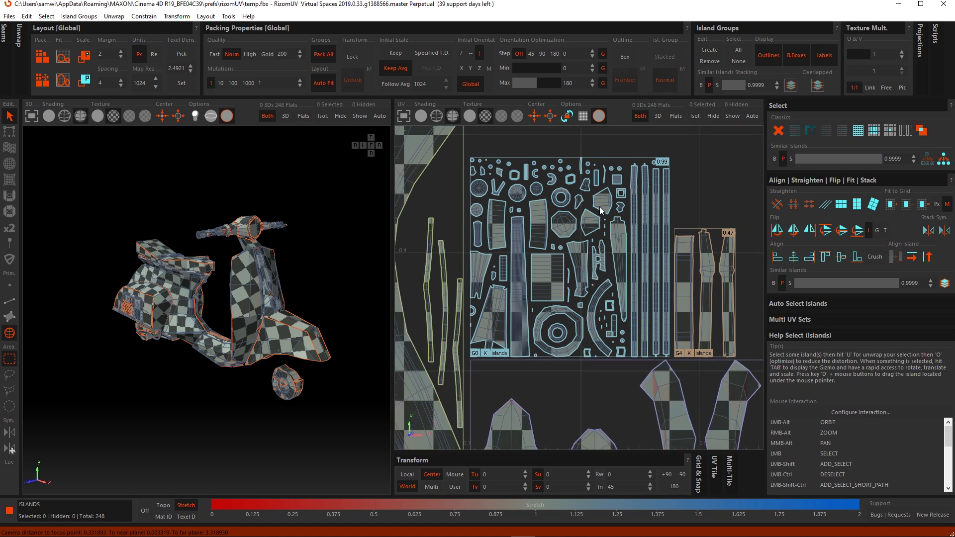
pyautogui.keyDown('alt'); pyautogui.moveTo(608, 205); pyautogui.dragTo(614, 222, button='middle'); pyautogui.keyUp('alt')
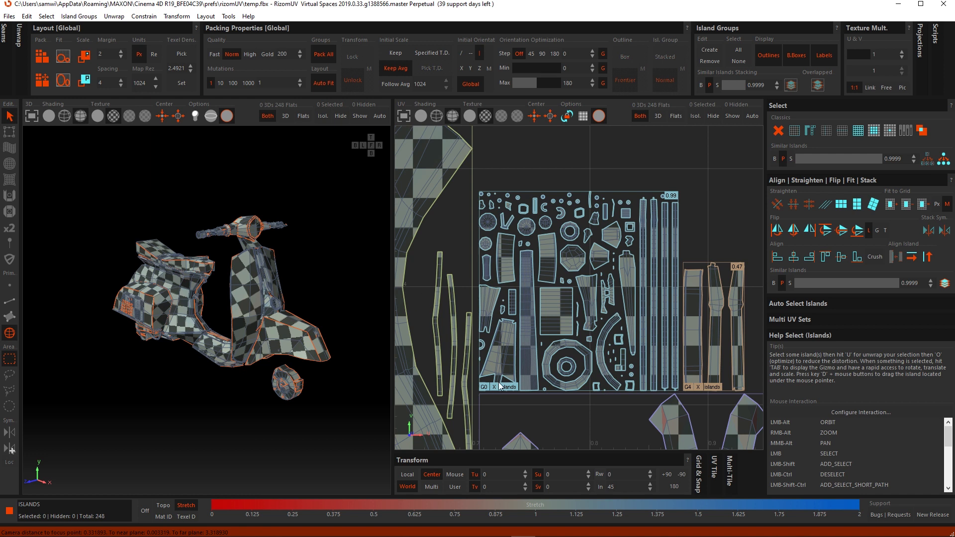
pyautogui.scroll(1, 627, 196)
pyautogui.scroll(2, 628, 197)
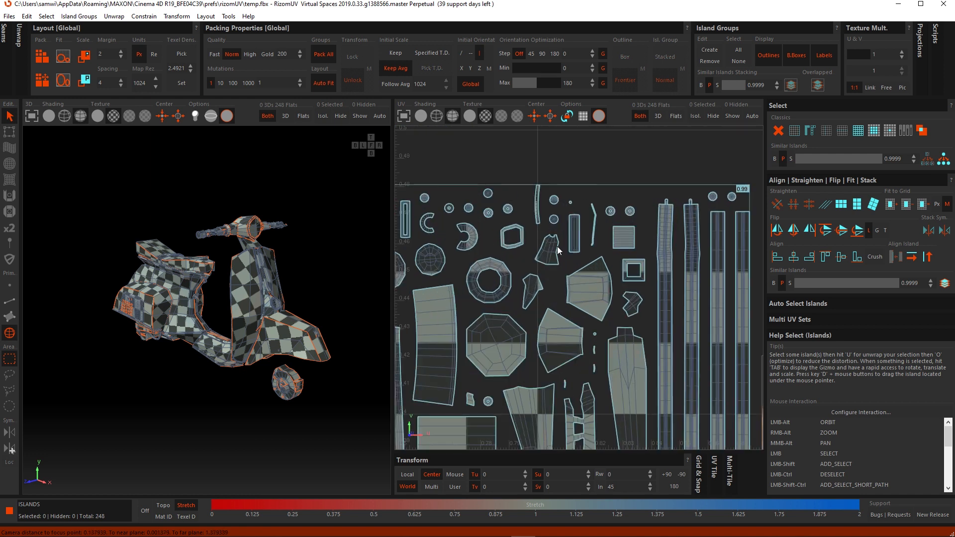
pyautogui.keyDown('alt'); pyautogui.moveTo(514, 253); pyautogui.dragTo(626, 256, button='middle'); pyautogui.keyUp('alt')
pyautogui.scroll(-2, 606, 247)
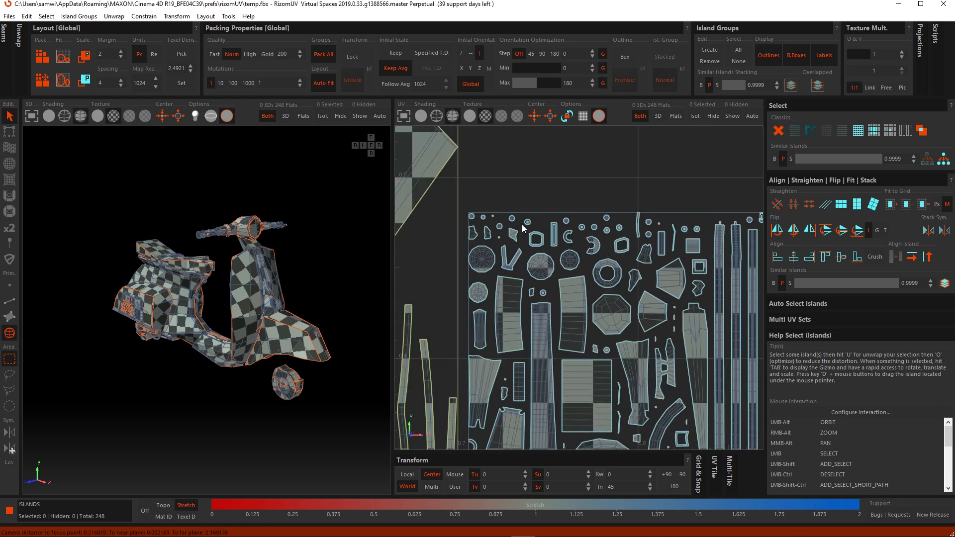
pyautogui.keyDown('alt'); pyautogui.moveTo(684, 231); pyautogui.dragTo(662, 229, button='middle'); pyautogui.keyUp('alt')
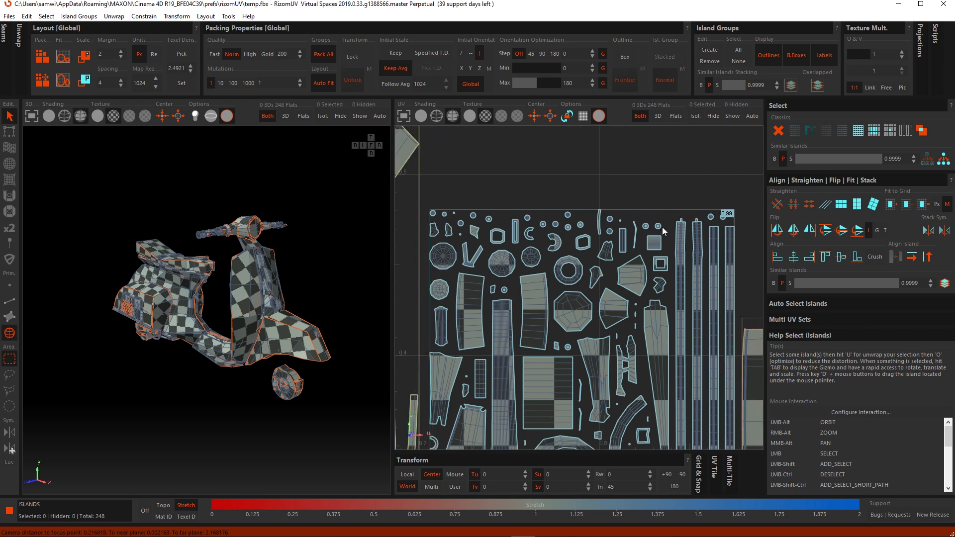
# Select the two neighbouring small disc islands with centre holes in G0, move them toward the group's upper edge, and align their tops
pyautogui.scroll(1, 666, 252)
pyautogui.scroll(1, 631, 239)
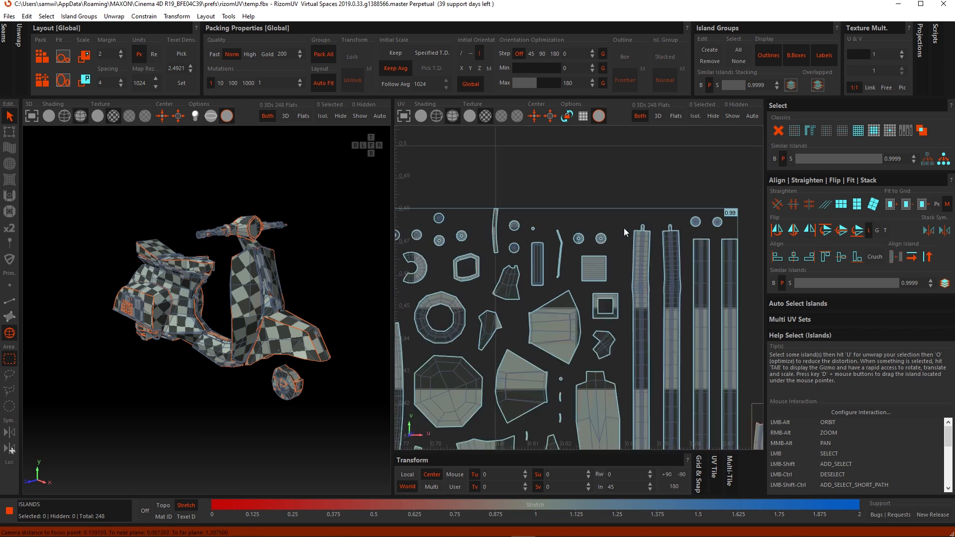
pyautogui.scroll(1, 621, 244)
pyautogui.scroll(3, 629, 243)
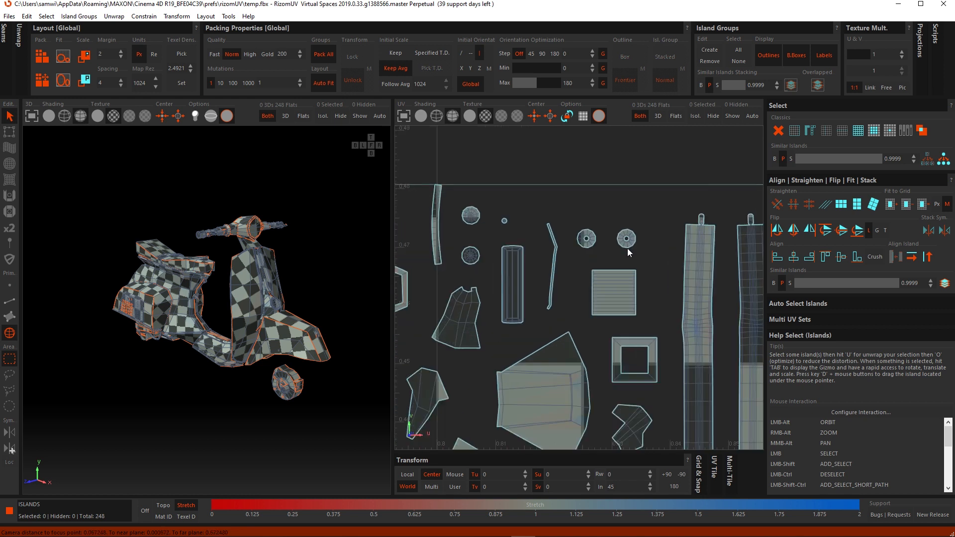
pyautogui.scroll(-1, 630, 244)
pyautogui.click(624, 239)
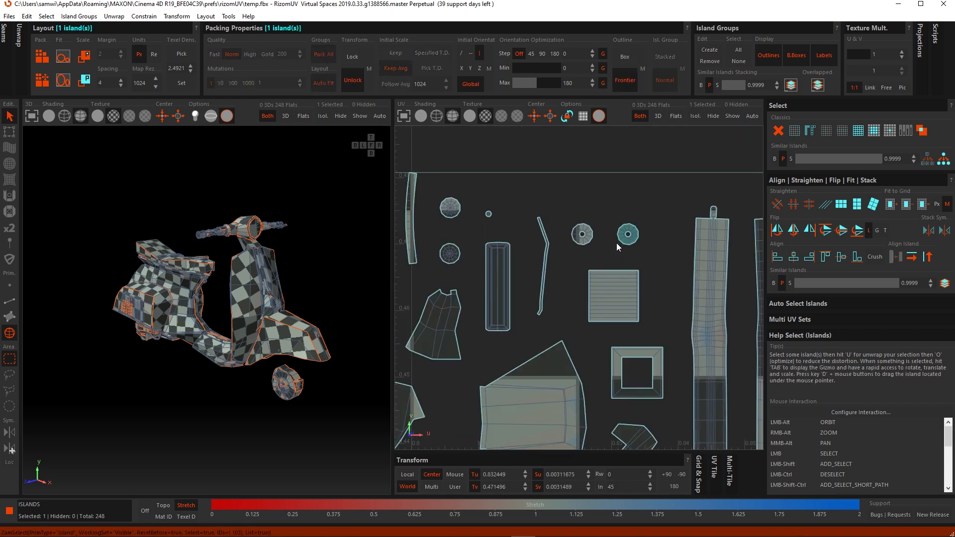
pyautogui.keyDown('shift'); pyautogui.click(588, 240); pyautogui.keyUp('shift')
pyautogui.keyDown('ctrl'); pyautogui.click(586, 239); pyautogui.keyUp('ctrl')
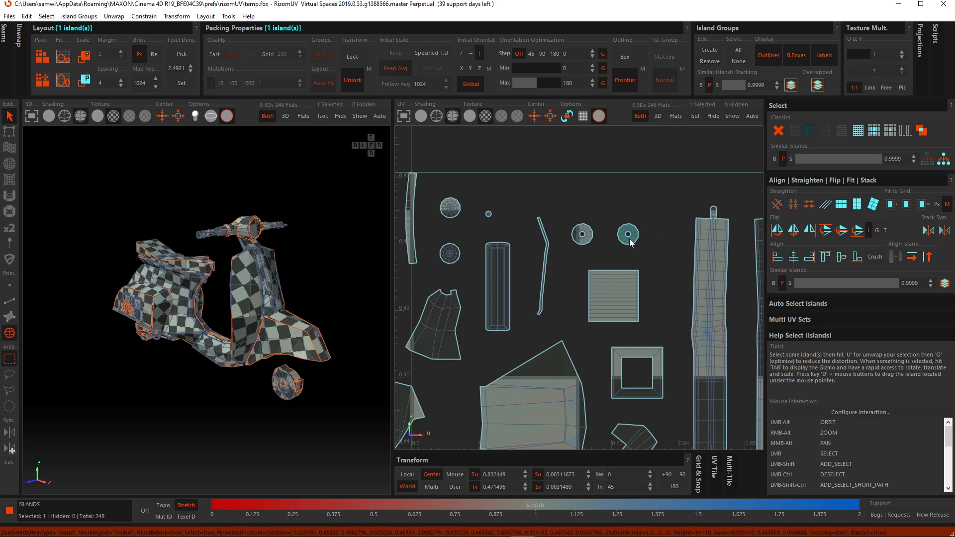
pyautogui.keyDown('shift'); pyautogui.click(588, 240); pyautogui.keyUp('shift')
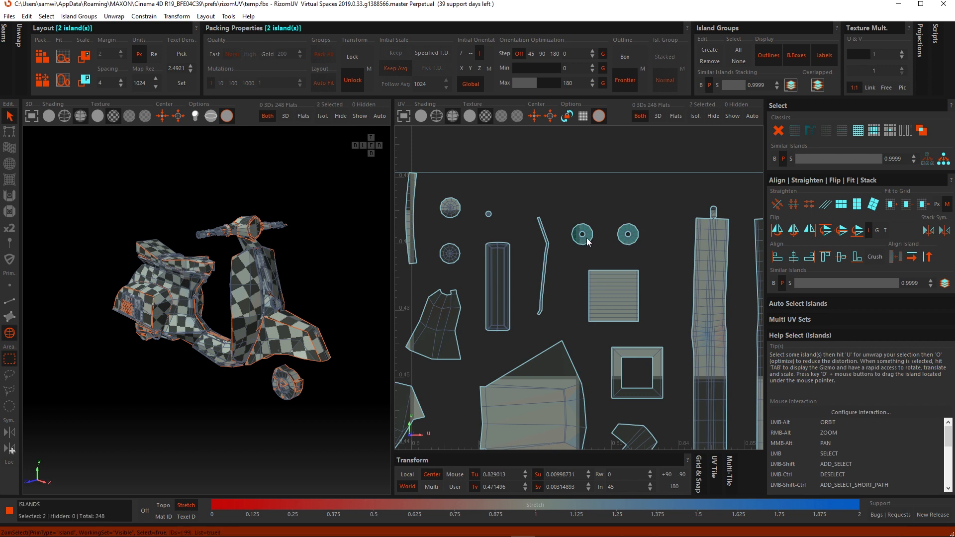
pyautogui.moveTo(588, 241); pyautogui.dragTo(624, 205)
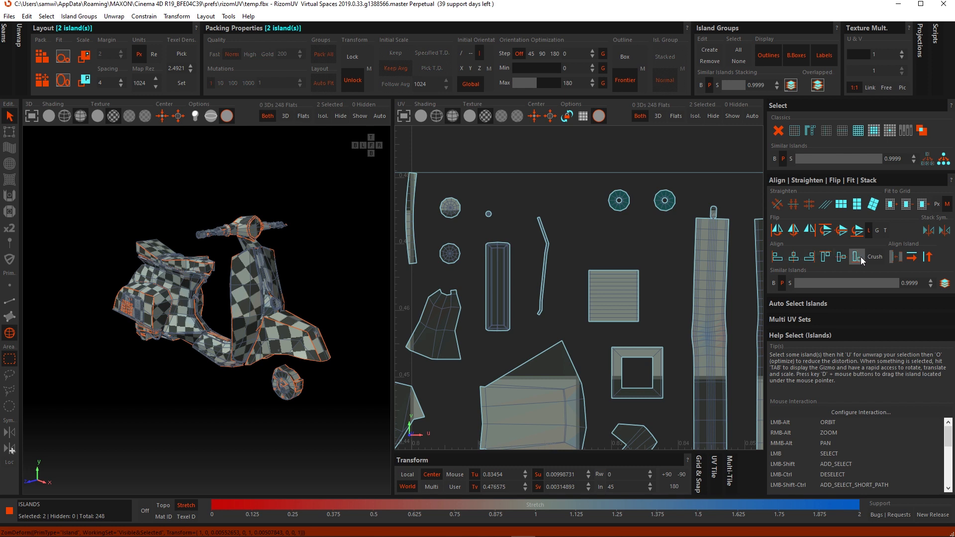
pyautogui.click(825, 257)
# Select the two small plain disc islands stacked one above the other and move them beside the aligned pair
pyautogui.scroll(-2, 524, 254)
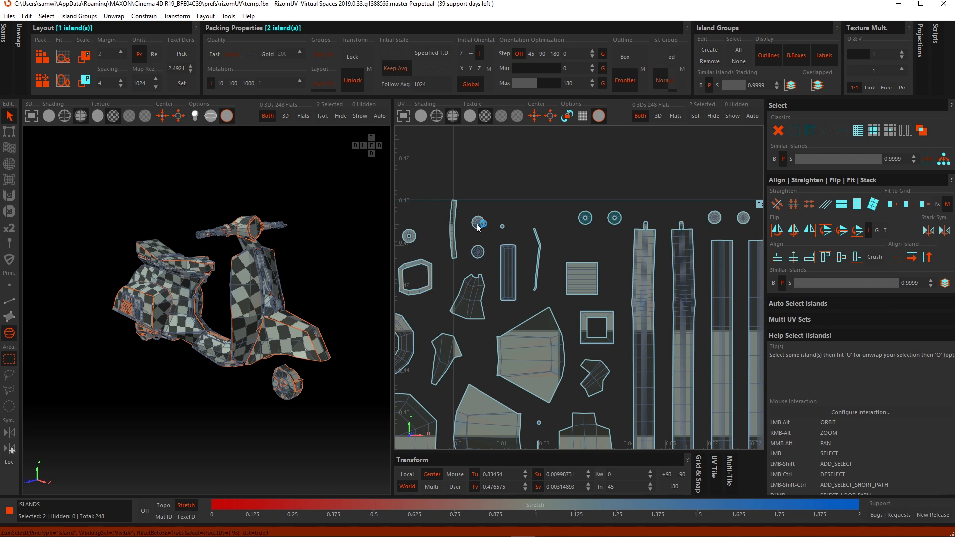
pyautogui.click(476, 254)
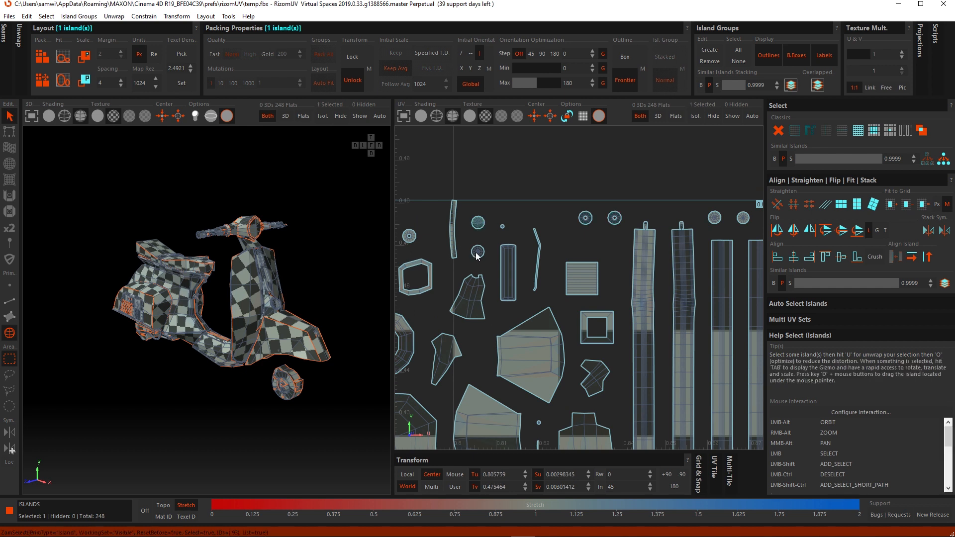
pyautogui.keyDown('shift'); pyautogui.click(479, 223); pyautogui.keyUp('shift')
pyautogui.moveTo(480, 226); pyautogui.dragTo(565, 220)
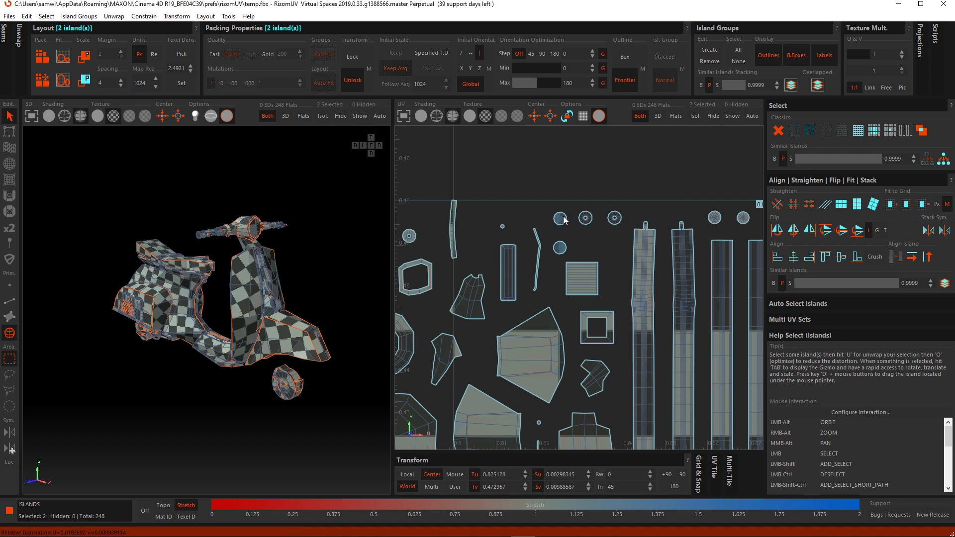
# Move four more small disc islands beneath the collected ones, and shift the striped square island down to clear space
pyautogui.scroll(-3, 517, 249)
pyautogui.keyDown('alt'); pyautogui.moveTo(434, 267); pyautogui.dragTo(468, 269, button='middle'); pyautogui.keyUp('alt')
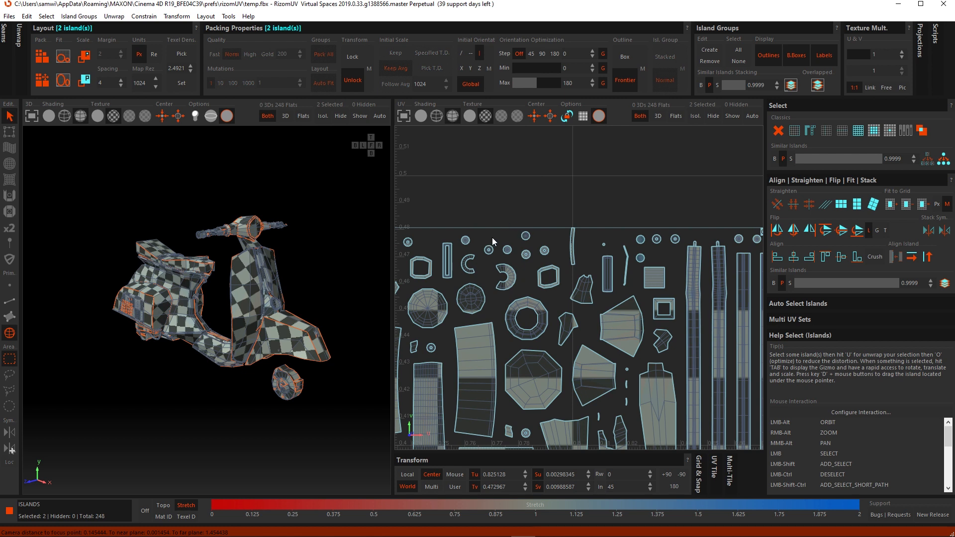
pyautogui.moveTo(501, 233); pyautogui.dragTo(661, 250)
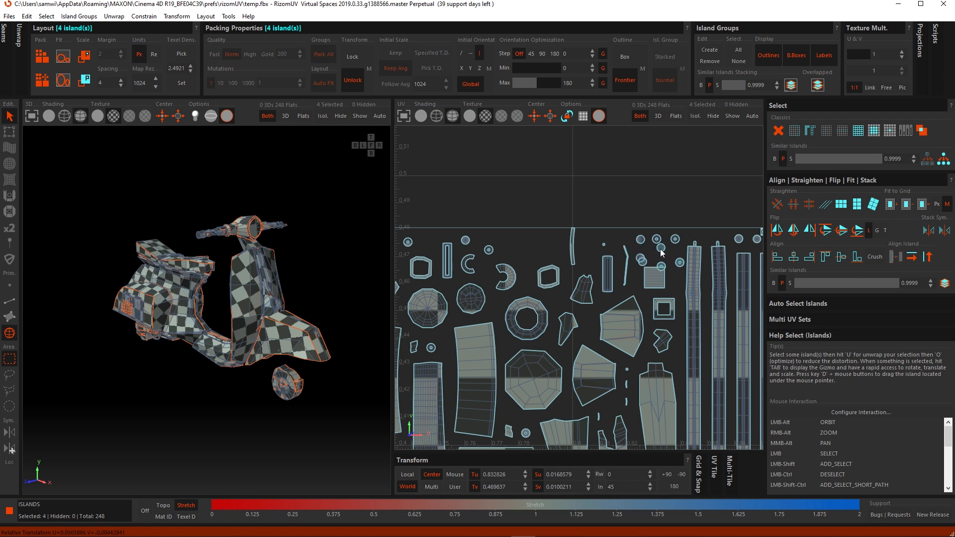
pyautogui.scroll(3, 693, 298)
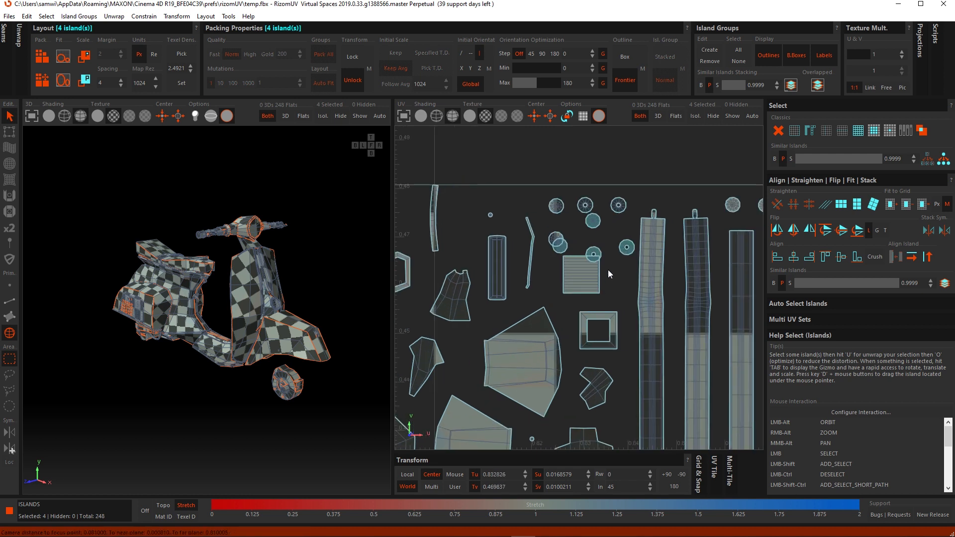
pyautogui.click(588, 279)
pyautogui.moveTo(589, 279); pyautogui.dragTo(579, 337)
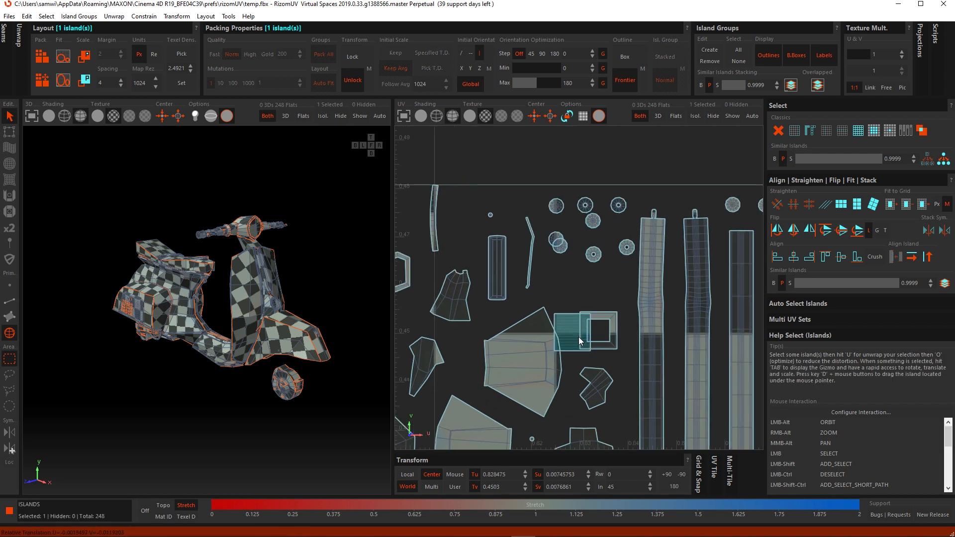
# Arrange the loose disc islands one by one into a grid of rows and columns beneath the top row
pyautogui.click(592, 222)
pyautogui.moveTo(593, 222); pyautogui.dragTo(616, 232)
pyautogui.click(625, 247)
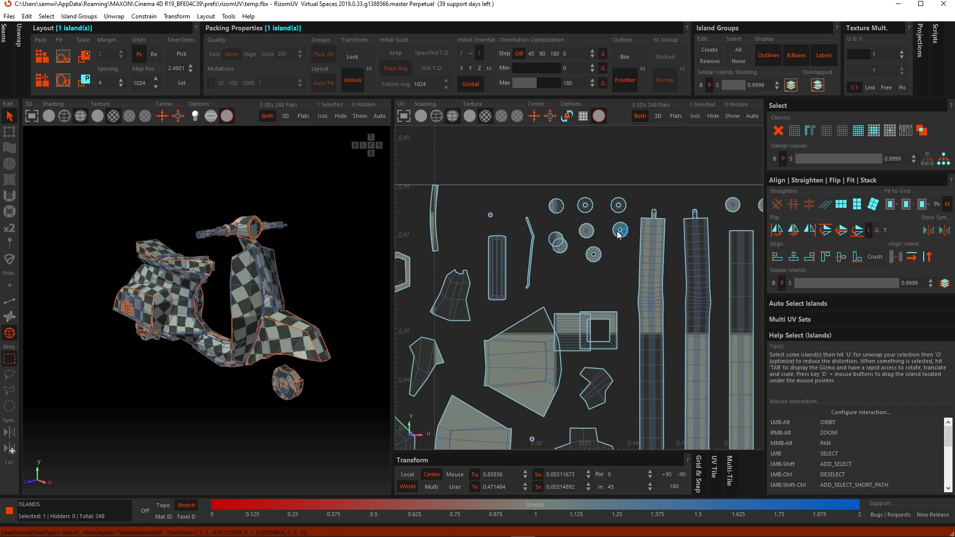
pyautogui.click(556, 239)
pyautogui.moveTo(555, 240); pyautogui.dragTo(555, 229)
pyautogui.click(594, 256)
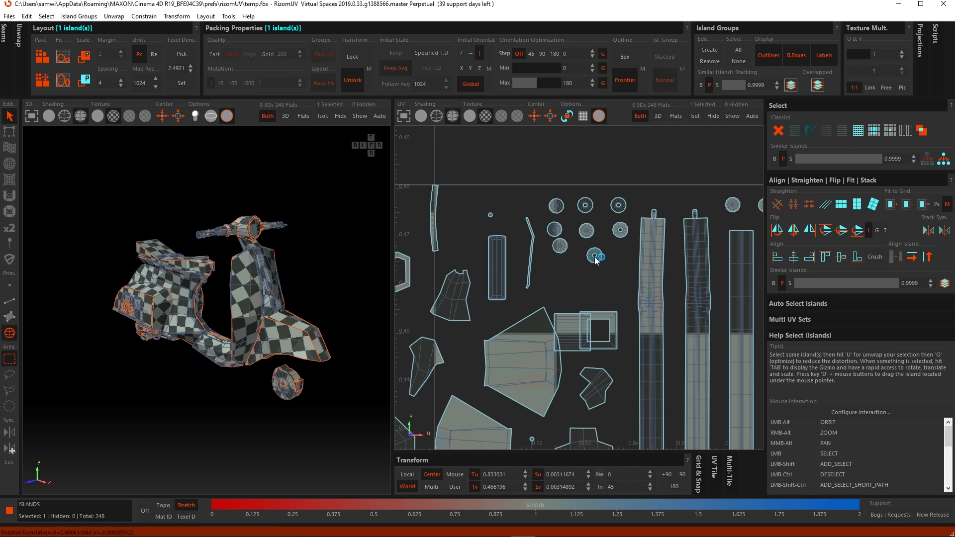
pyautogui.moveTo(594, 257); pyautogui.dragTo(620, 260)
pyautogui.moveTo(561, 251); pyautogui.dragTo(589, 259)
pyautogui.keyDown('alt'); pyautogui.moveTo(544, 244); pyautogui.dragTo(563, 246, button='middle'); pyautogui.keyUp('alt')
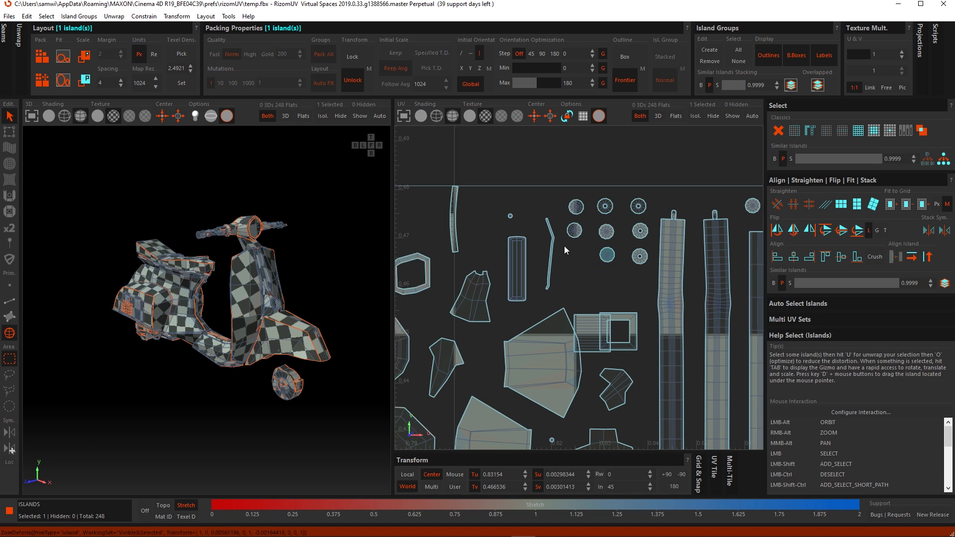
# Align each of the three columns of disc islands to its right edge, one column at a time
pyautogui.keyDown('alt'); pyautogui.moveTo(644, 242); pyautogui.dragTo(620, 239, button='middle'); pyautogui.keyUp('alt')
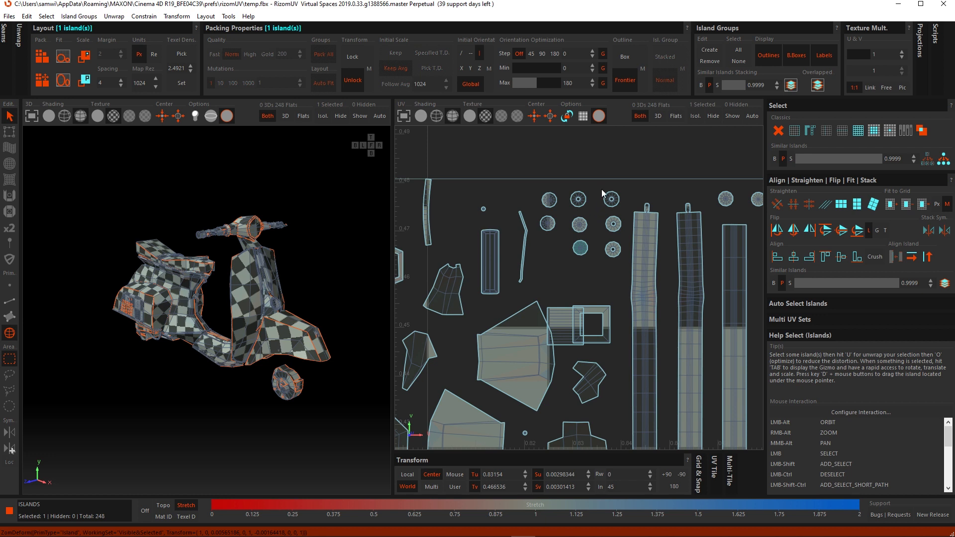
pyautogui.moveTo(598, 187); pyautogui.dragTo(625, 269)
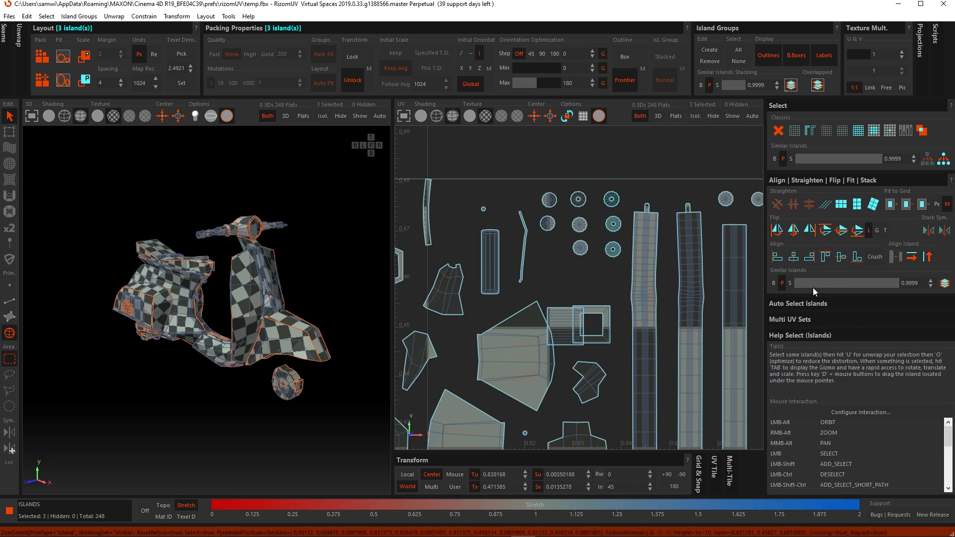
pyautogui.click(810, 258)
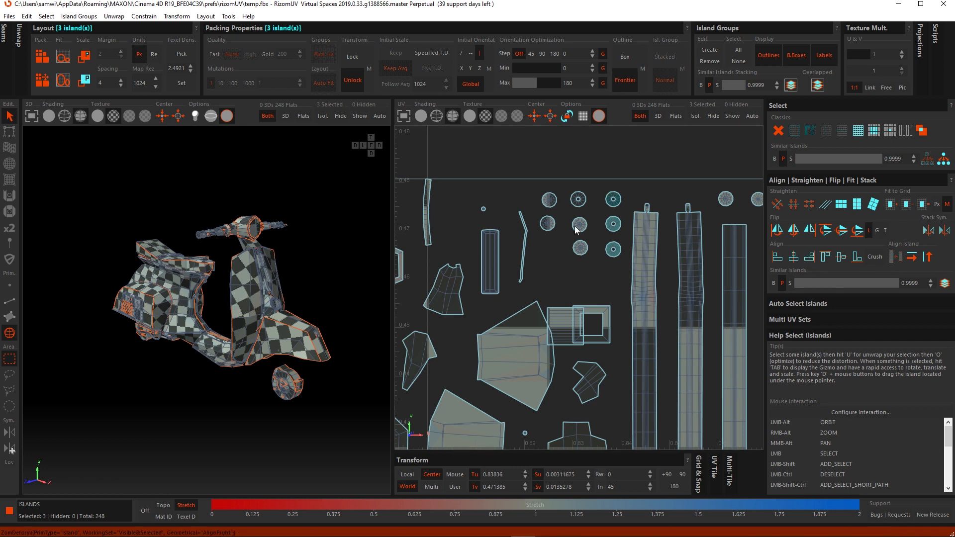
pyautogui.moveTo(562, 185); pyautogui.dragTo(593, 266)
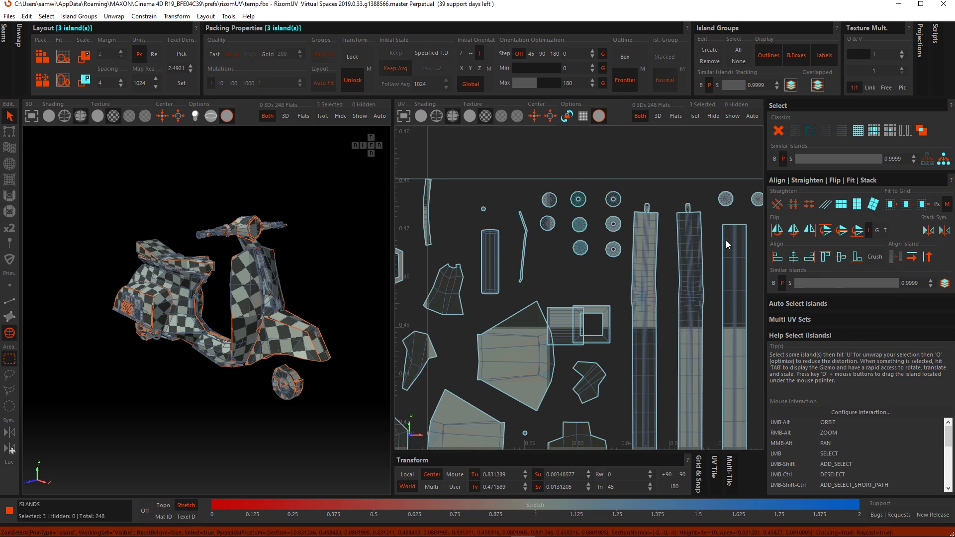
pyautogui.click(810, 258)
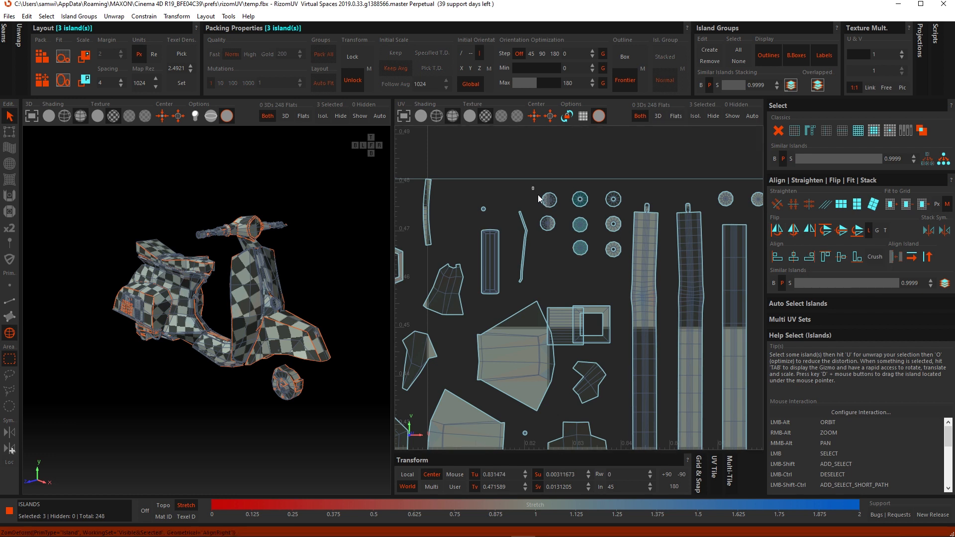
pyautogui.moveTo(532, 187); pyautogui.dragTo(561, 234)
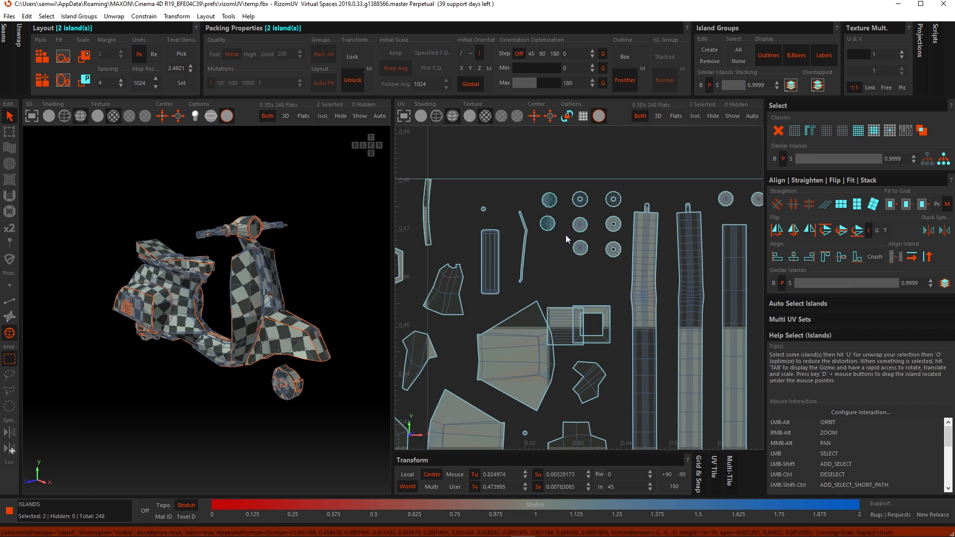
pyautogui.click(811, 260)
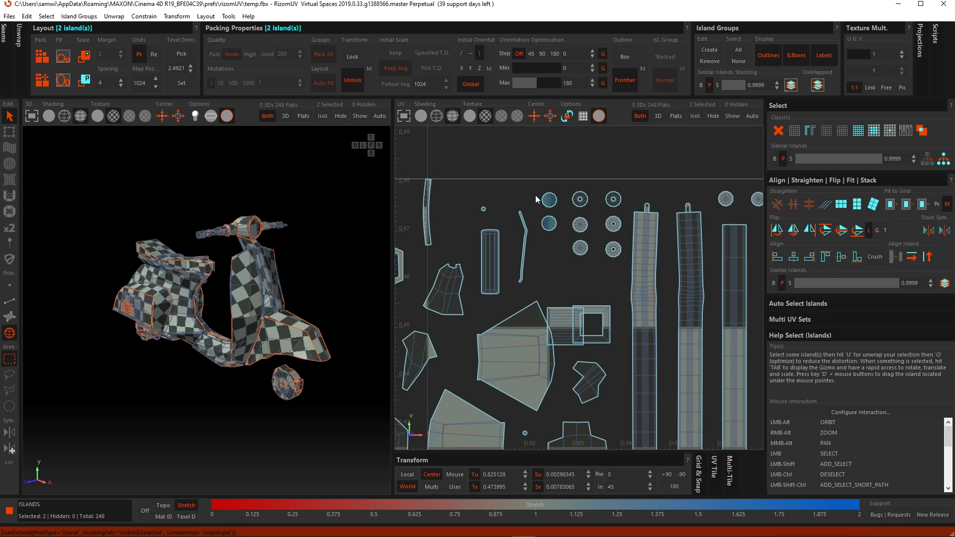
# Align each of the three rows of the disc island grid to its top edge, one row at a time
pyautogui.moveTo(527, 184); pyautogui.dragTo(625, 211)
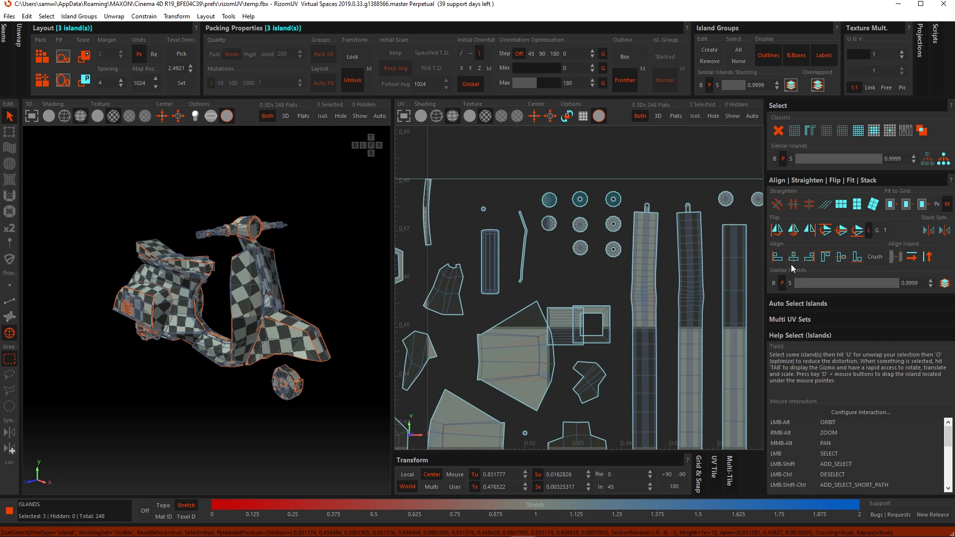
pyautogui.click(825, 257)
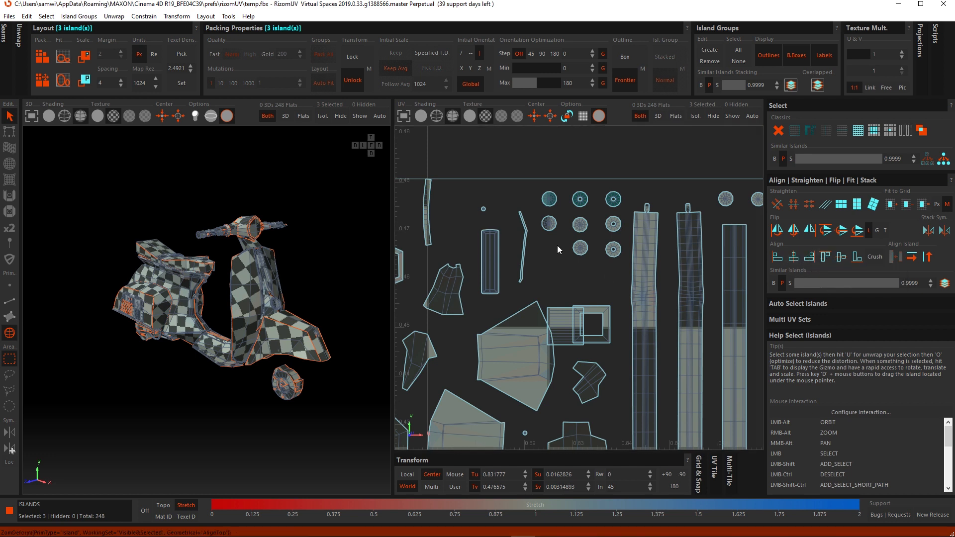
pyautogui.moveTo(537, 214); pyautogui.dragTo(620, 235)
pyautogui.click(827, 261)
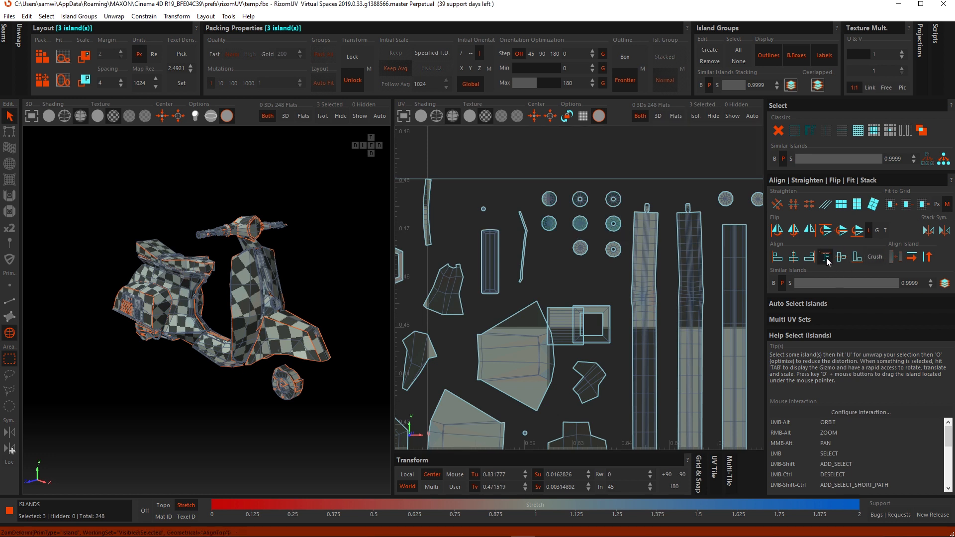
pyautogui.moveTo(565, 240); pyautogui.dragTo(627, 268)
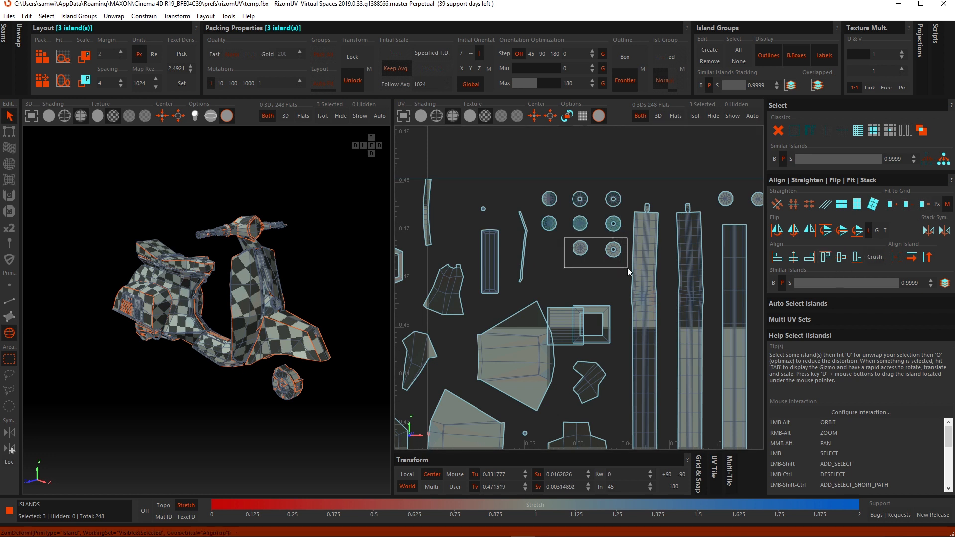
pyautogui.click(824, 257)
# Clear the island selection and examine the aligned disc grid together with the long strip islands beside it
pyautogui.scroll(-5, 566, 258)
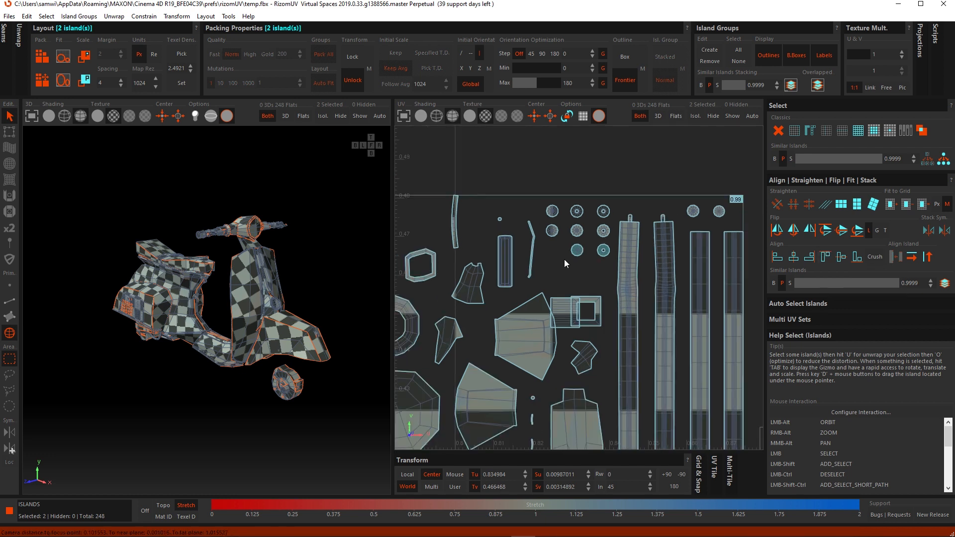
pyautogui.scroll(5, 560, 274)
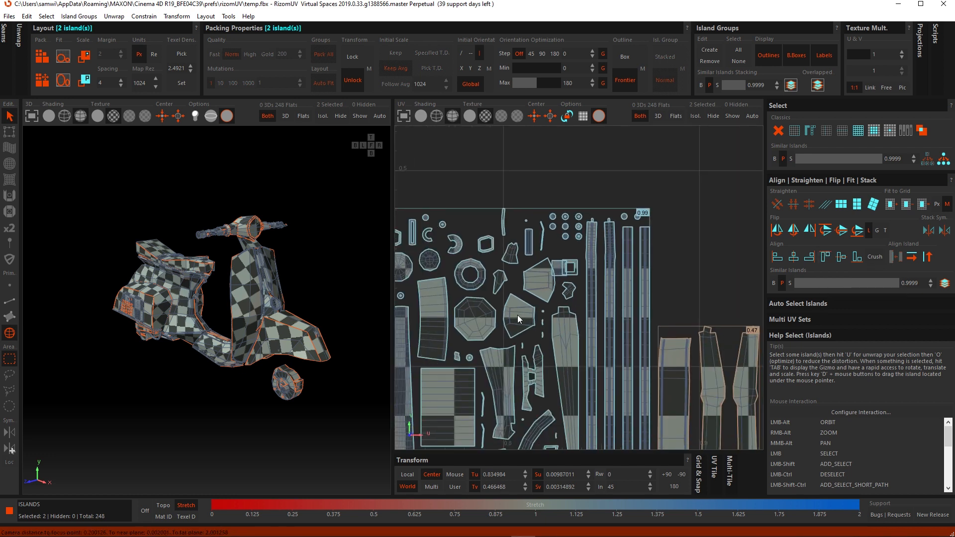
pyautogui.scroll(-3, 598, 261)
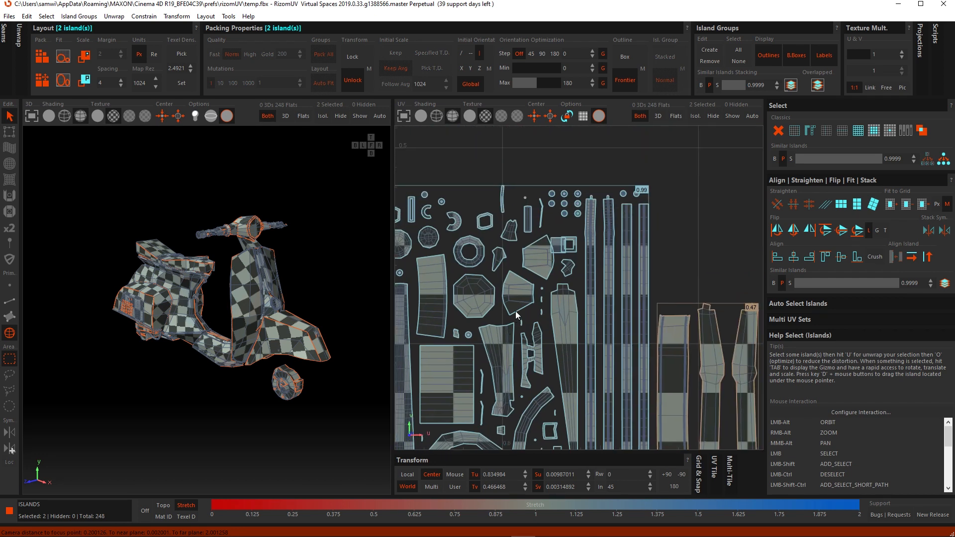
pyautogui.click(574, 214)
pyautogui.scroll(3, 571, 214)
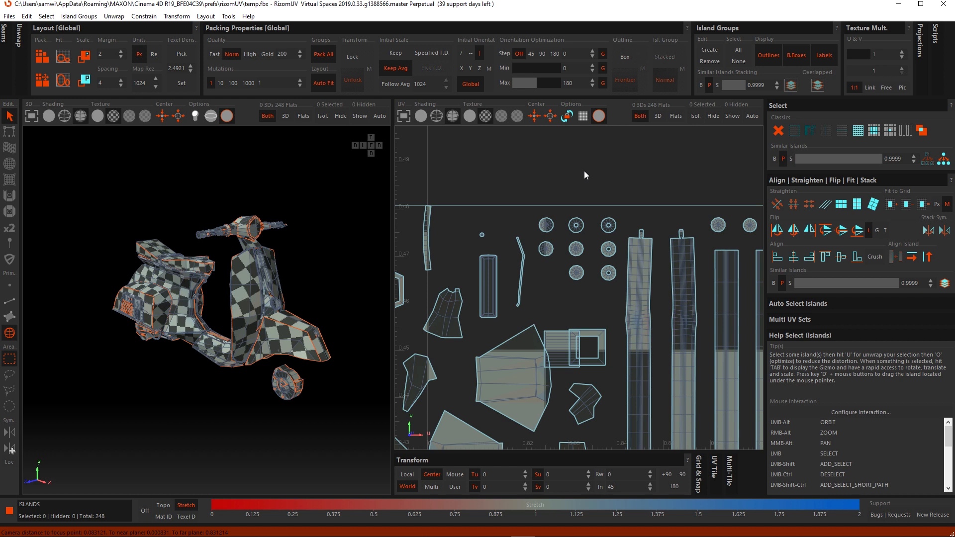
pyautogui.scroll(-3, 584, 171)
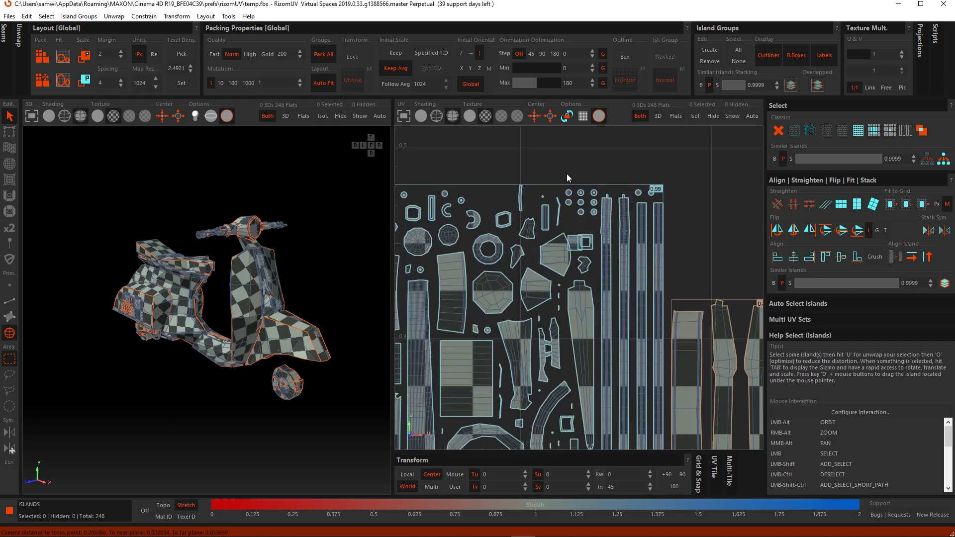
pyautogui.scroll(3, 569, 193)
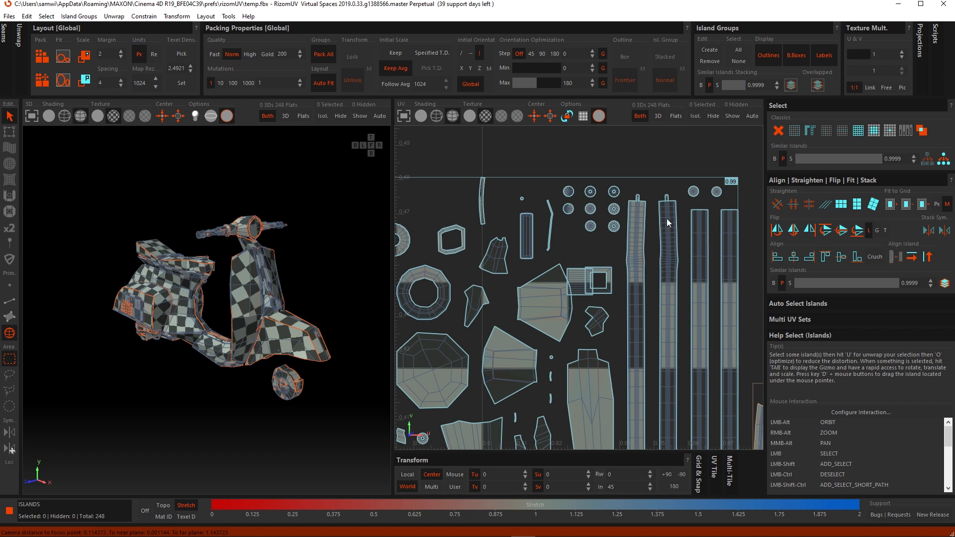
pyautogui.keyDown('alt'); pyautogui.moveTo(684, 219); pyautogui.dragTo(657, 223, button='middle'); pyautogui.keyUp('alt')
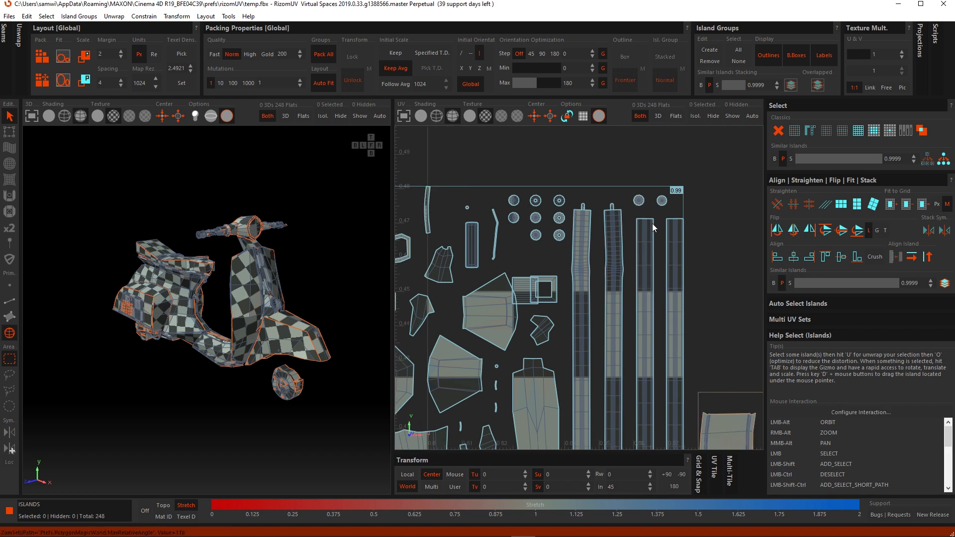
pyautogui.scroll(-3, 667, 255)
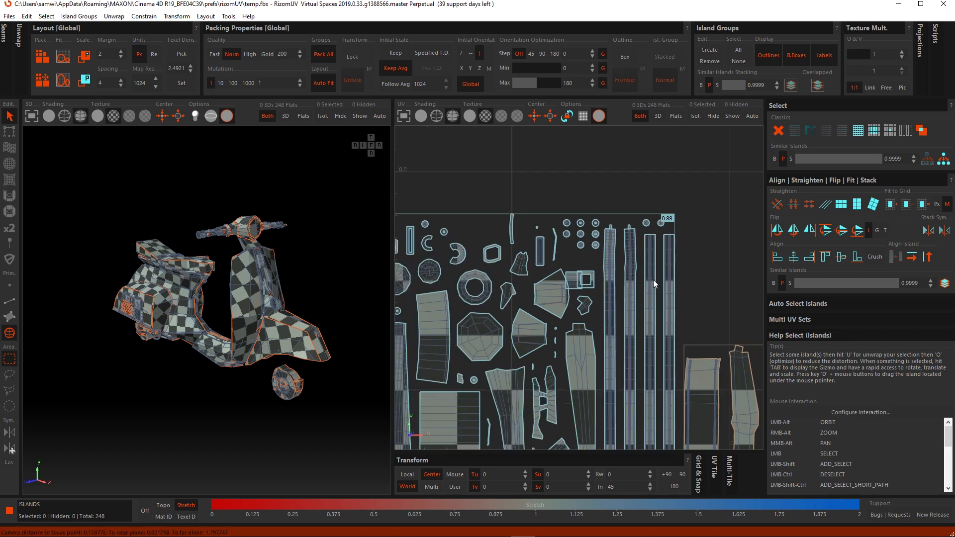
pyautogui.scroll(4, 629, 244)
pyautogui.scroll(-3, 631, 242)
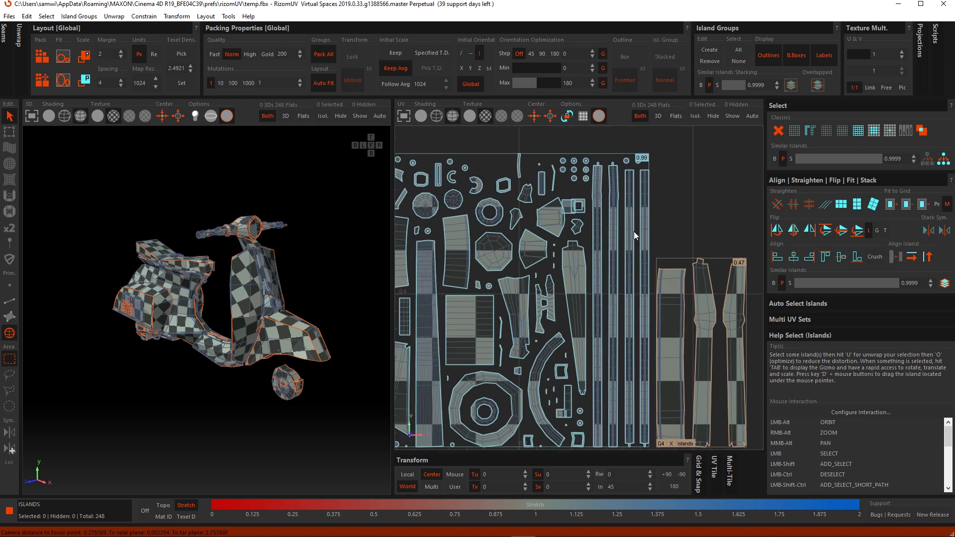
# Select the four long vertical strip islands, lock their transformation for packing, and clear the selection
pyautogui.click(654, 222)
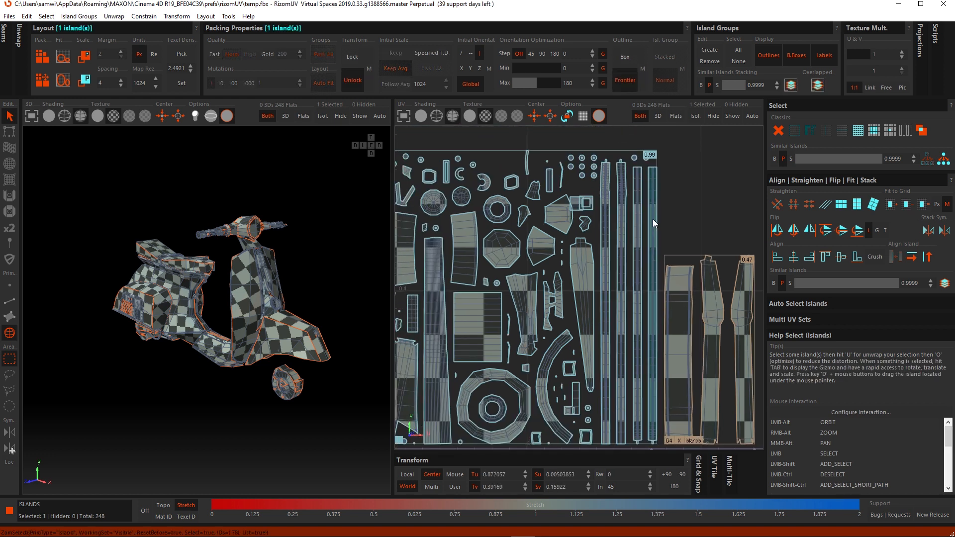
pyautogui.keyDown('shift'); pyautogui.click(635, 231); pyautogui.keyUp('shift')
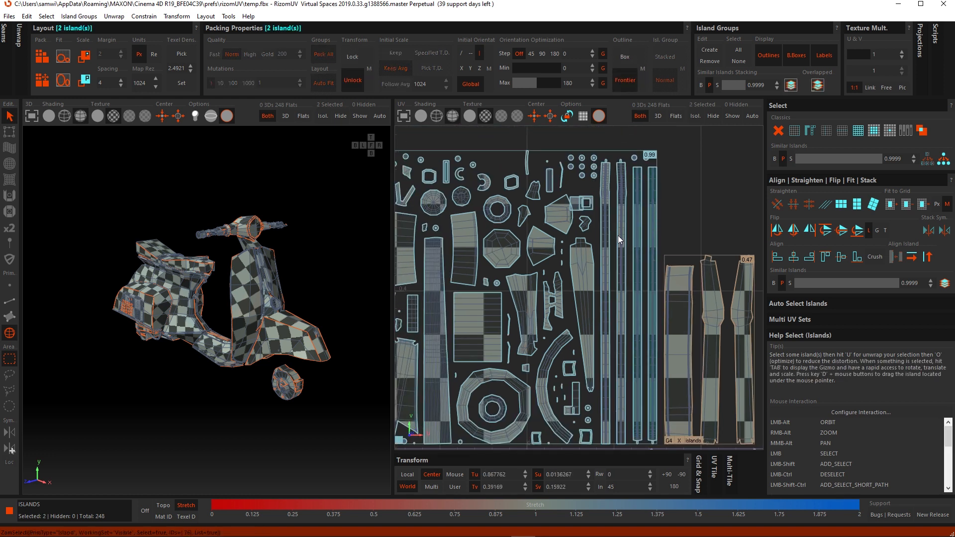
pyautogui.keyDown('shift'); pyautogui.click(619, 236); pyautogui.keyUp('shift')
pyautogui.keyDown('shift'); pyautogui.click(600, 237); pyautogui.keyUp('shift')
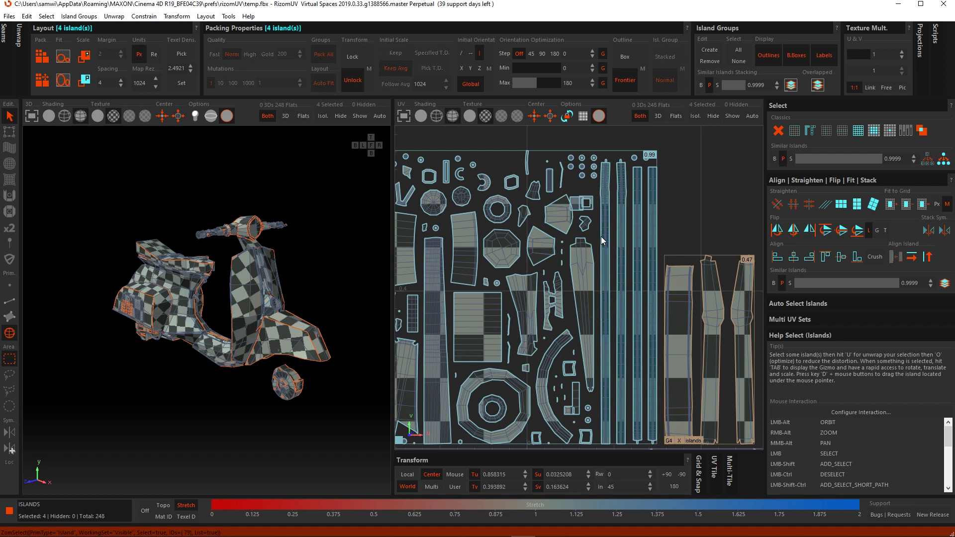
pyautogui.click(354, 54)
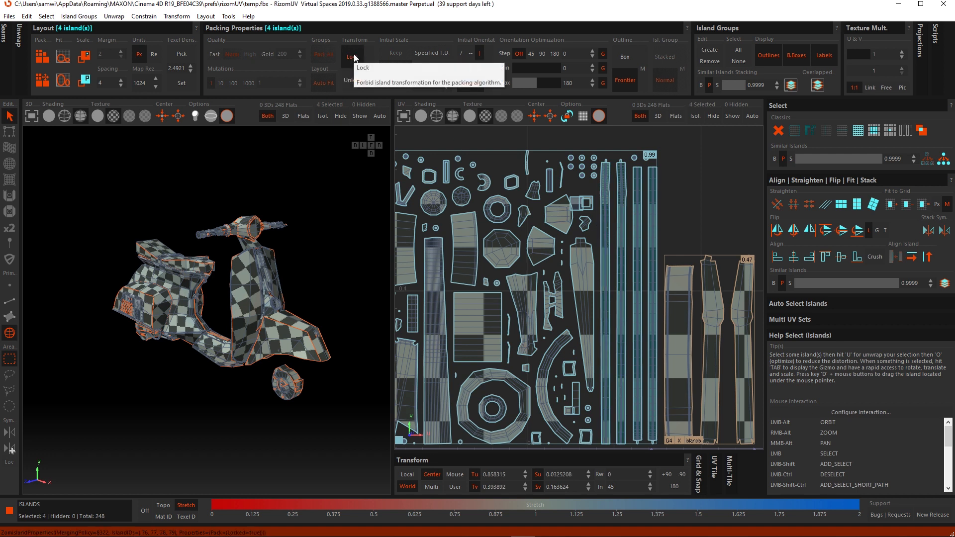
pyautogui.click(679, 208)
# Select the eight disc islands in the aligned grid, lock their transformation for packing, and clear the selection
pyautogui.scroll(5, 649, 222)
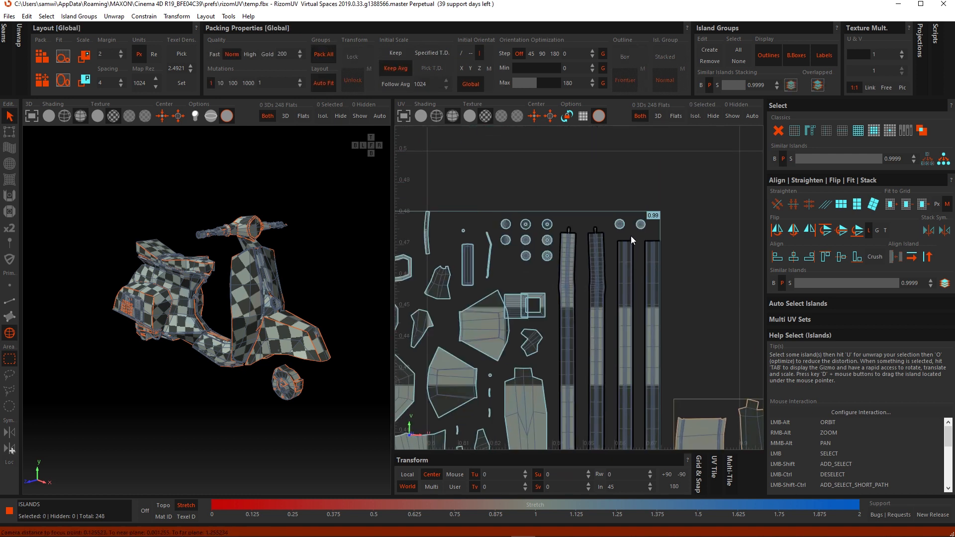
pyautogui.keyDown('alt'); pyautogui.moveTo(630, 236); pyautogui.dragTo(640, 228, button='middle'); pyautogui.keyUp('alt')
pyautogui.scroll(3, 636, 226)
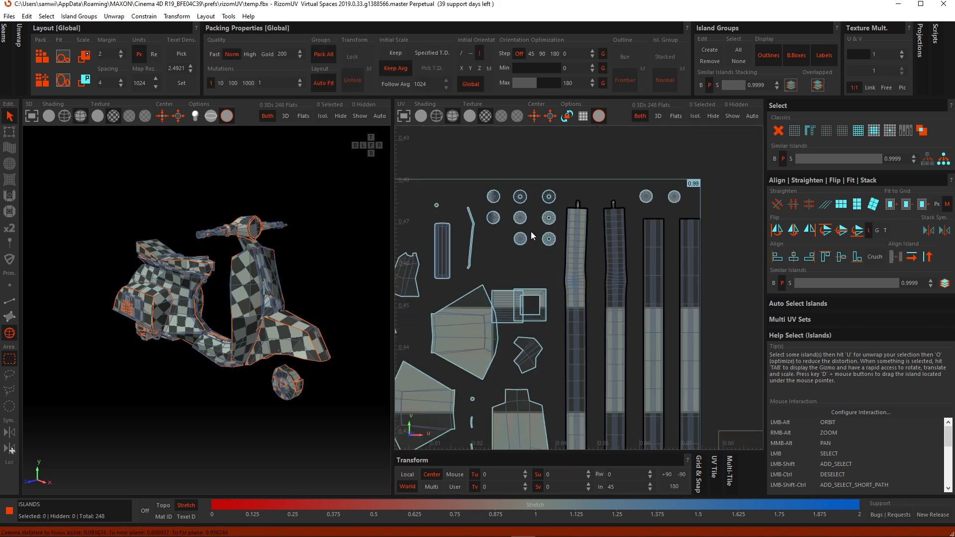
pyautogui.keyDown('alt'); pyautogui.moveTo(531, 232); pyautogui.dragTo(568, 232, button='middle'); pyautogui.keyUp('alt')
pyautogui.moveTo(517, 185); pyautogui.dragTo(595, 253)
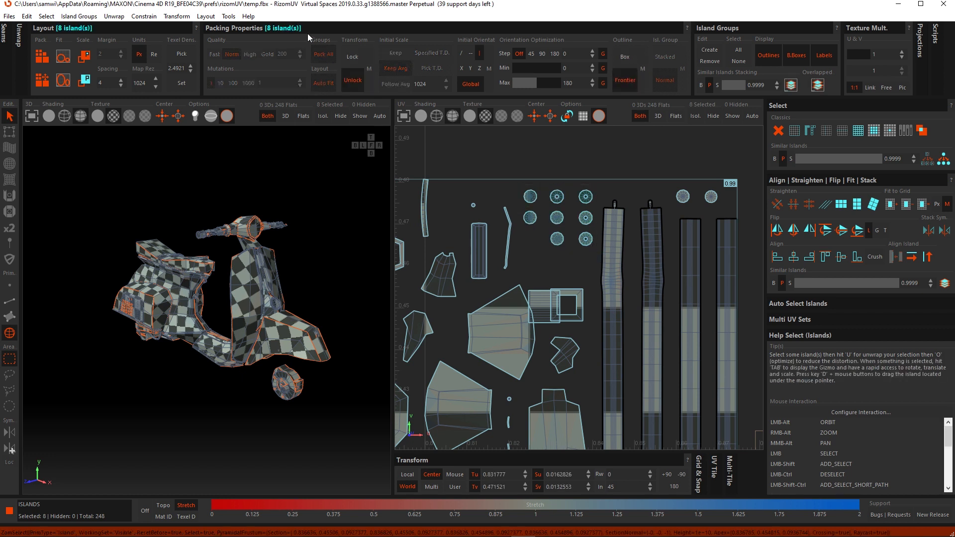
pyautogui.click(354, 58)
pyautogui.scroll(-2, 521, 229)
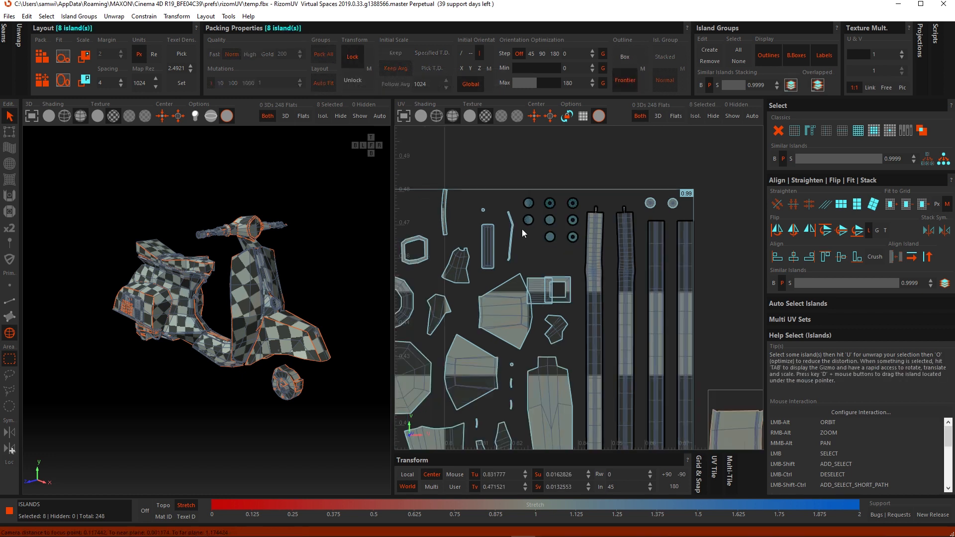
pyautogui.scroll(-4, 521, 230)
pyautogui.scroll(5, 536, 247)
pyautogui.click(584, 241)
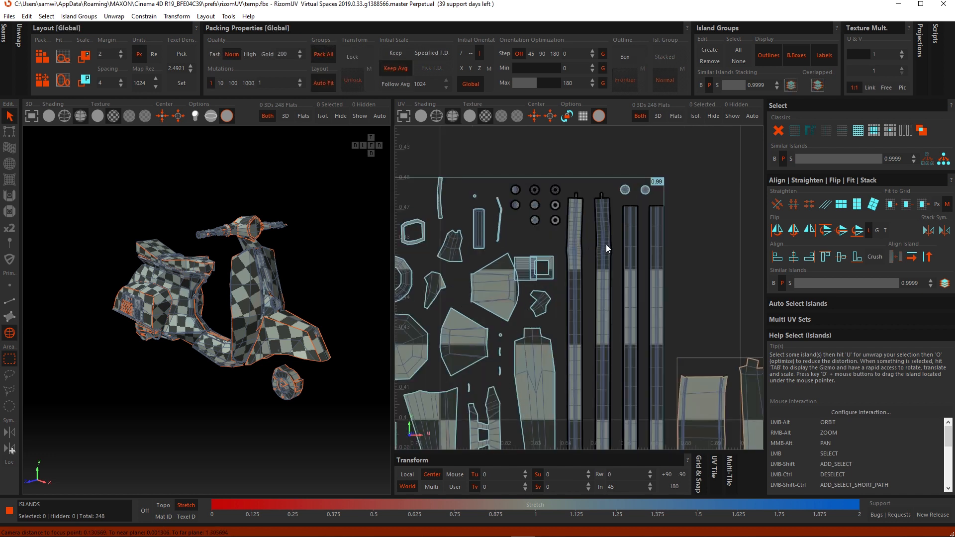
pyautogui.click(684, 240)
# Try packing all island groups with the strips and discs locked, inspect group G0, and undo the packing
pyautogui.scroll(-3, 710, 259)
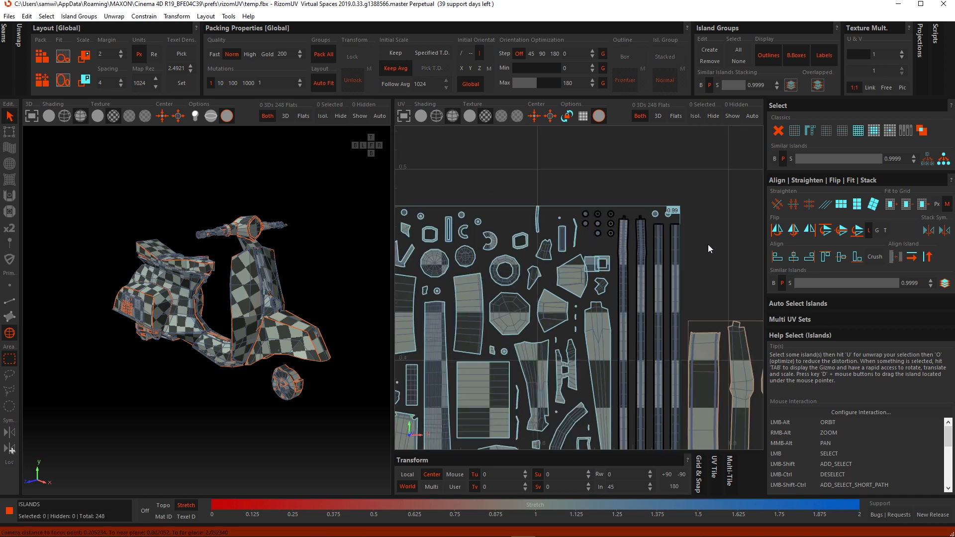
pyautogui.press('p')
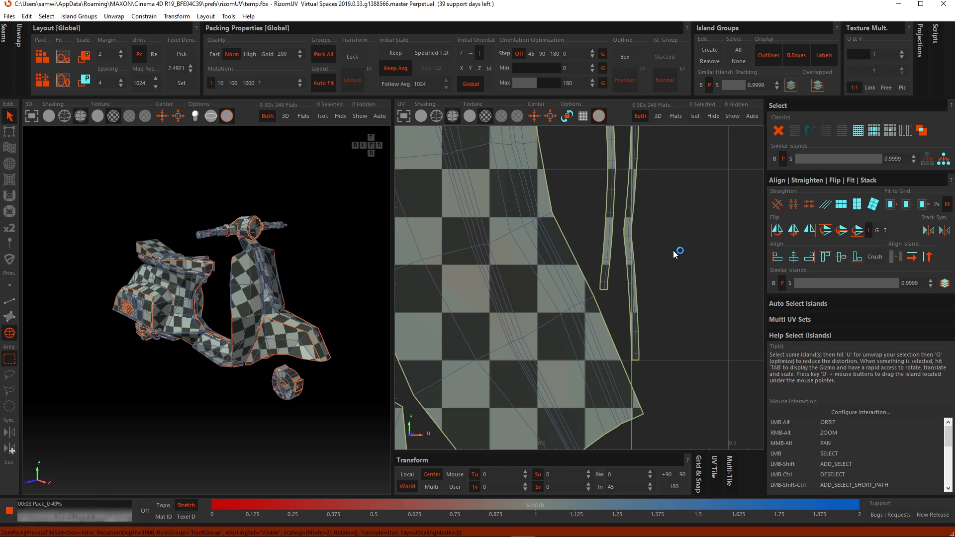
pyautogui.scroll(-8, 652, 257)
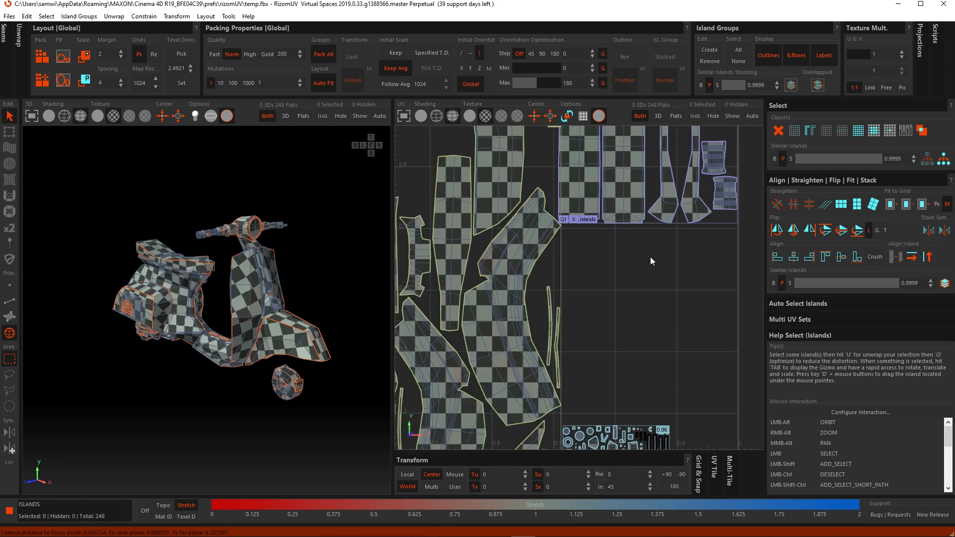
pyautogui.keyDown('alt'); pyautogui.moveTo(636, 263); pyautogui.dragTo(623, 232, button='middle'); pyautogui.keyUp('alt')
pyautogui.scroll(5, 617, 304)
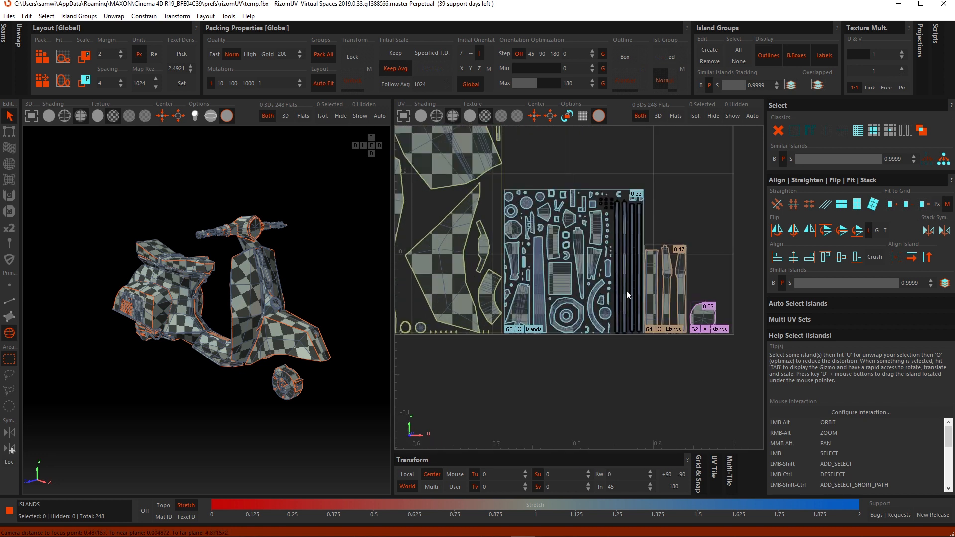
pyautogui.scroll(1, 614, 205)
pyautogui.scroll(5, 613, 258)
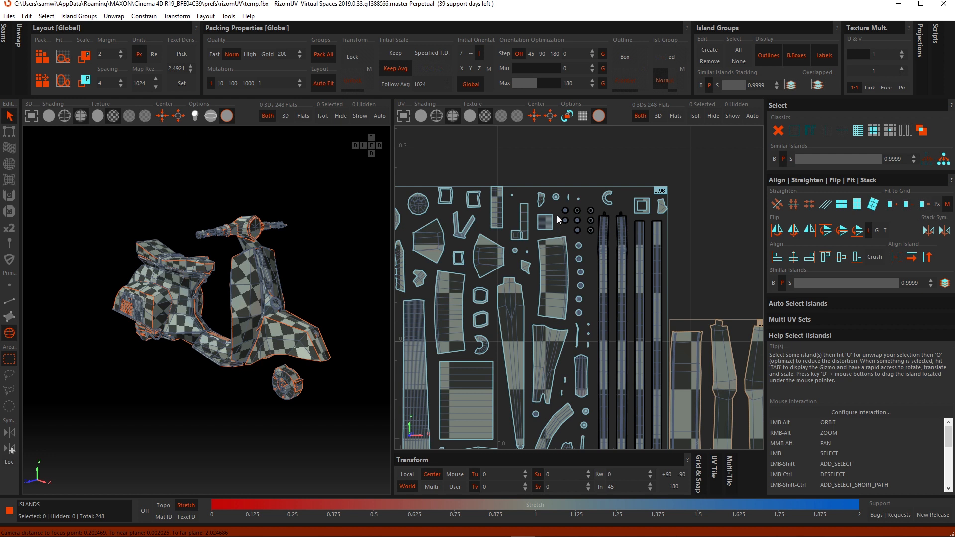
pyautogui.moveTo(628, 345)
pyautogui.keyDown('alt'); pyautogui.mouseDown(button='middle')
pyautogui.moveTo(611, 277)
pyautogui.moveTo(632, 327)
pyautogui.mouseUp(button='middle'); pyautogui.keyUp('alt')
pyautogui.scroll(-6, 632, 326)
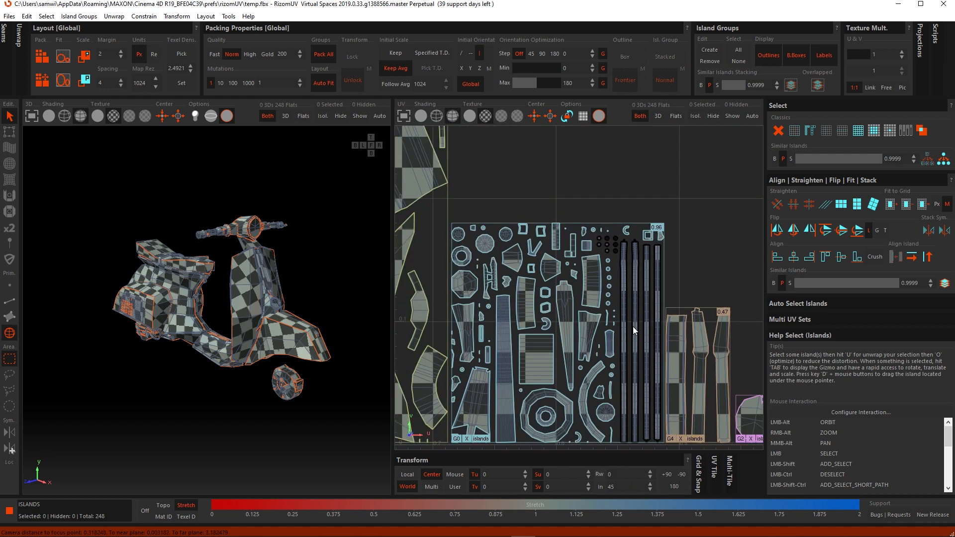
pyautogui.keyDown('alt'); pyautogui.moveTo(533, 331); pyautogui.dragTo(576, 405, button='middle'); pyautogui.keyUp('alt')
pyautogui.scroll(-3, 557, 327)
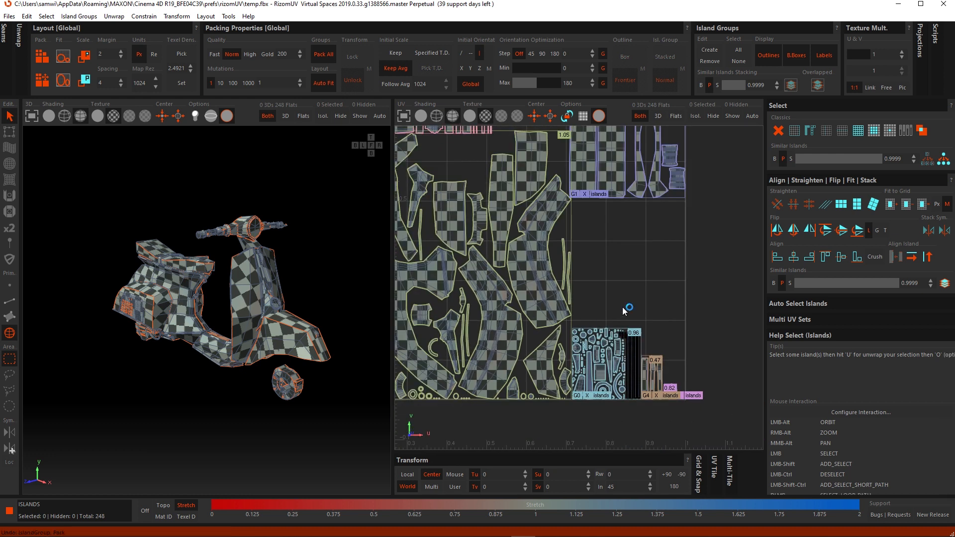
pyautogui.press('p')
# Lock the transformation of the whole island group G0, clear the selection, and pack all the groups
pyautogui.scroll(5, 589, 275)
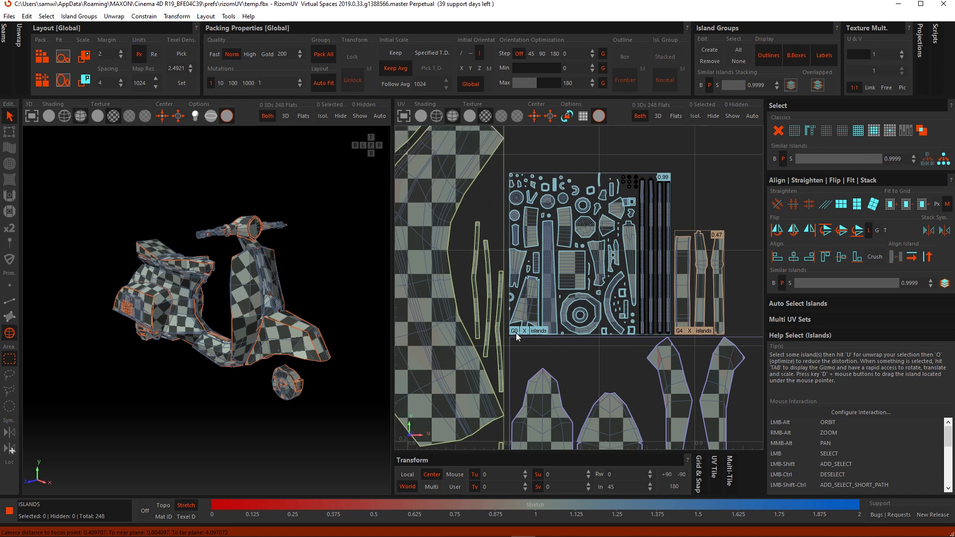
pyautogui.click(515, 331)
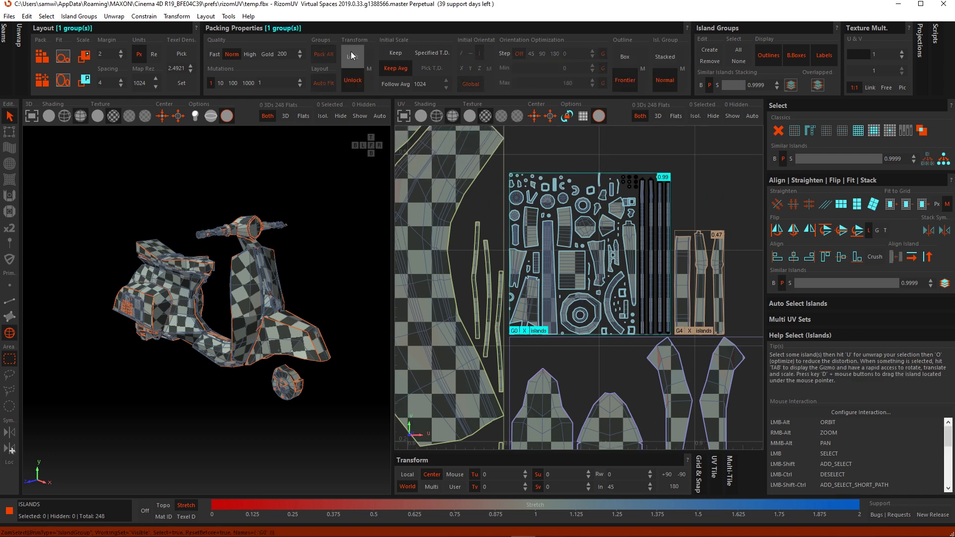
pyautogui.click(352, 59)
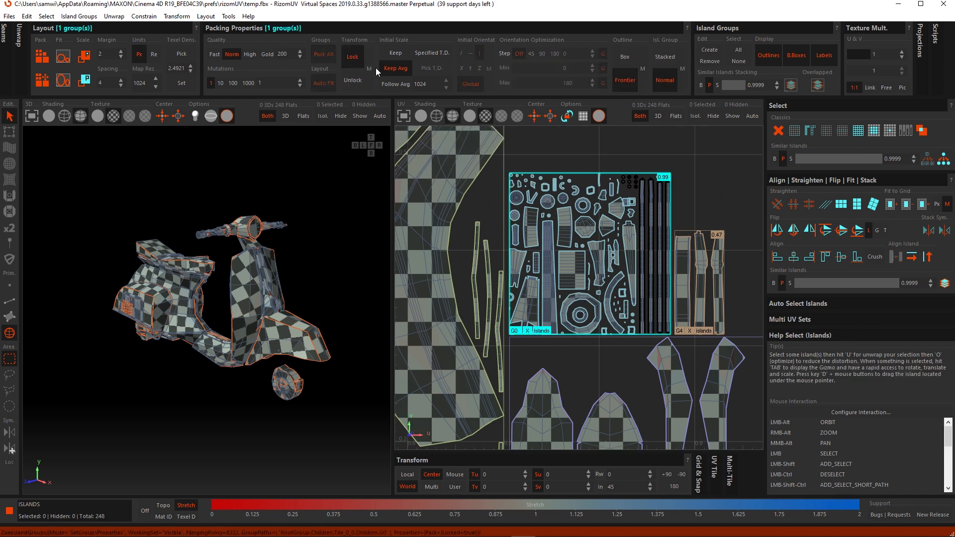
pyautogui.click(695, 185)
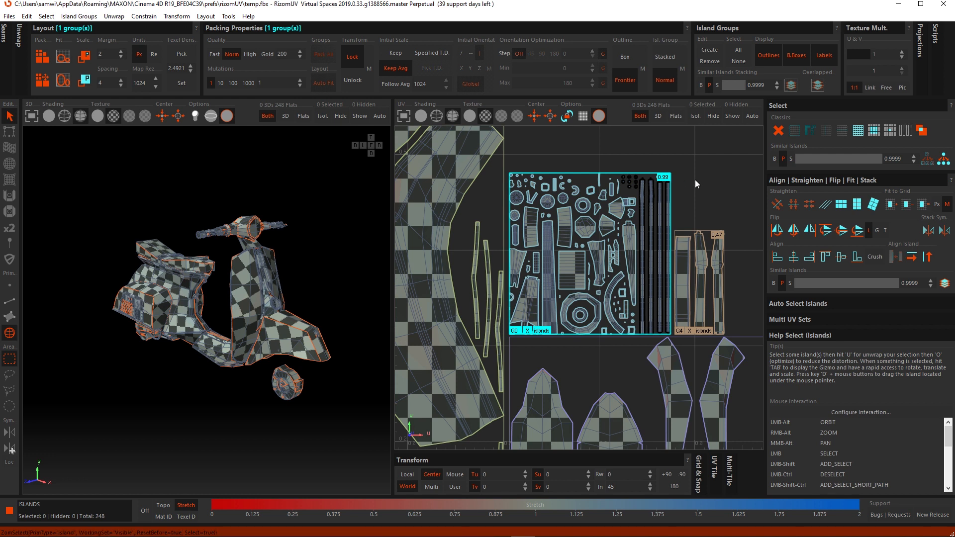
pyautogui.click(527, 331)
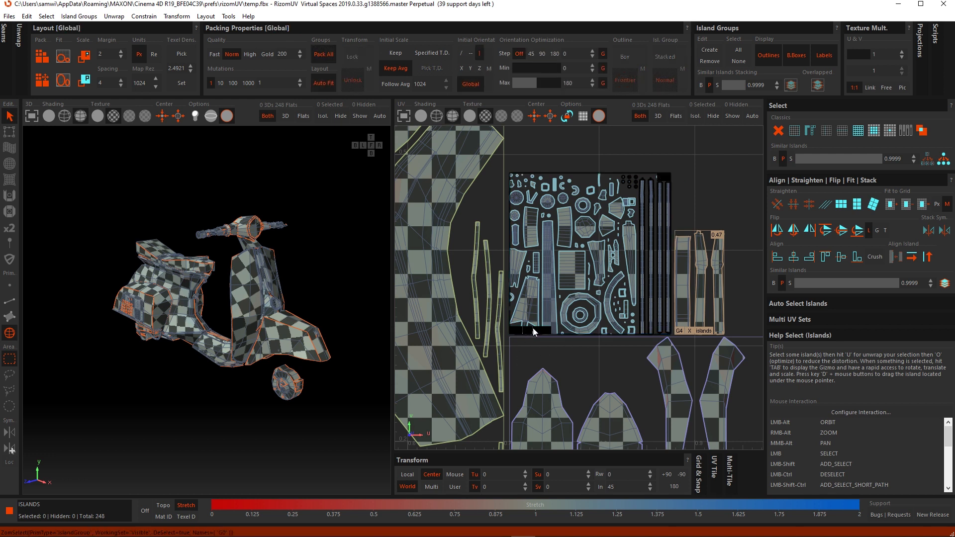
pyautogui.press('p')
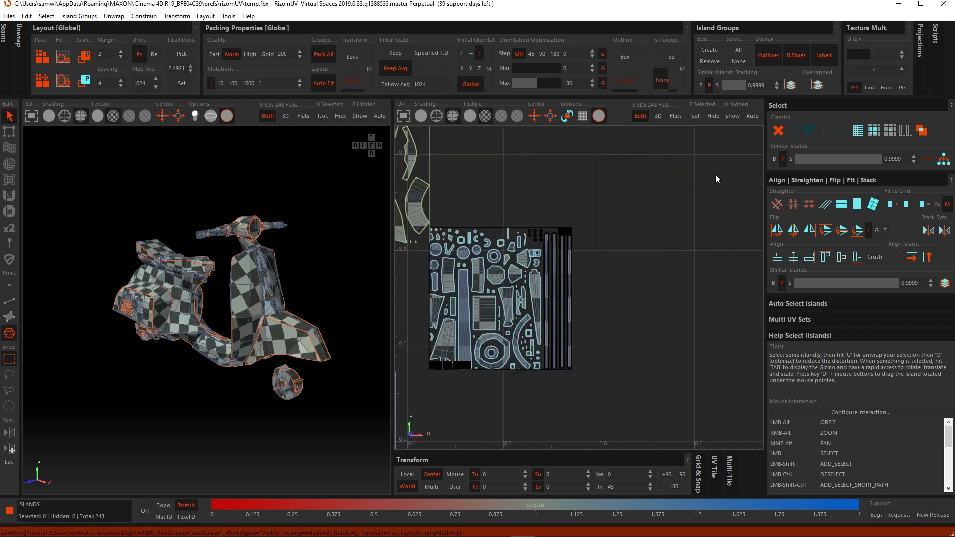
# Undo the last packing of the island groups, turn off Auto Fit for groups, and pack all the groups again
pyautogui.scroll(-2, 670, 235)
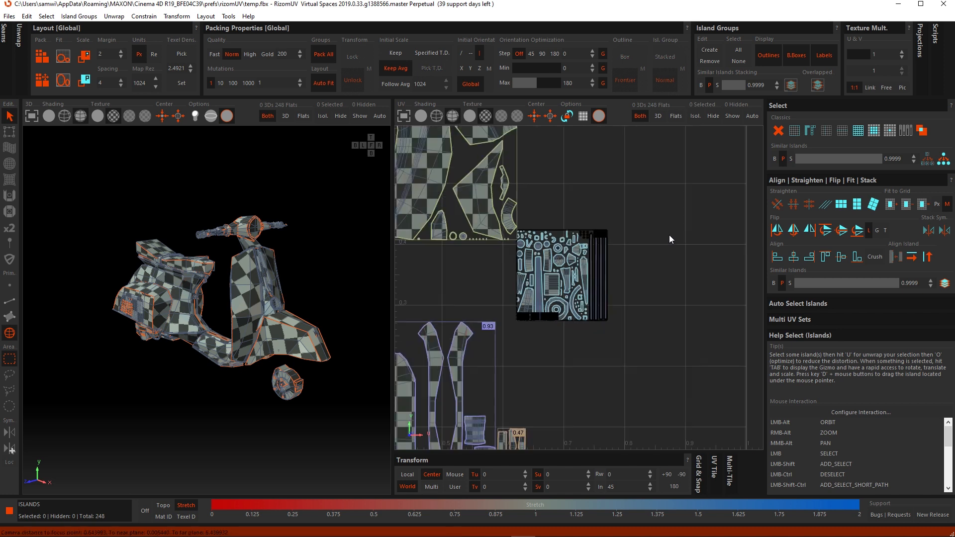
pyautogui.scroll(-2, 658, 255)
pyautogui.keyDown('alt'); pyautogui.moveTo(686, 252); pyautogui.dragTo(658, 250, button='middle'); pyautogui.keyUp('alt')
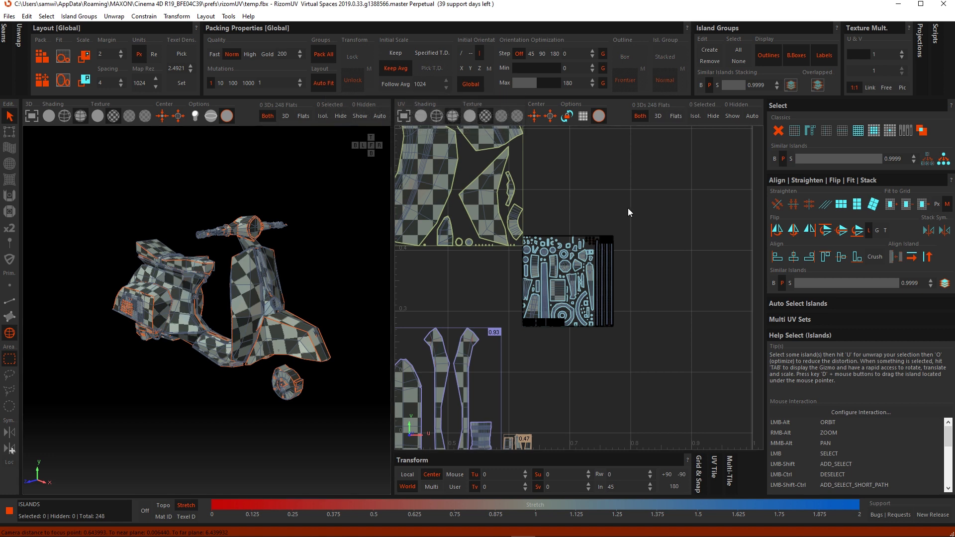
pyautogui.press('p')
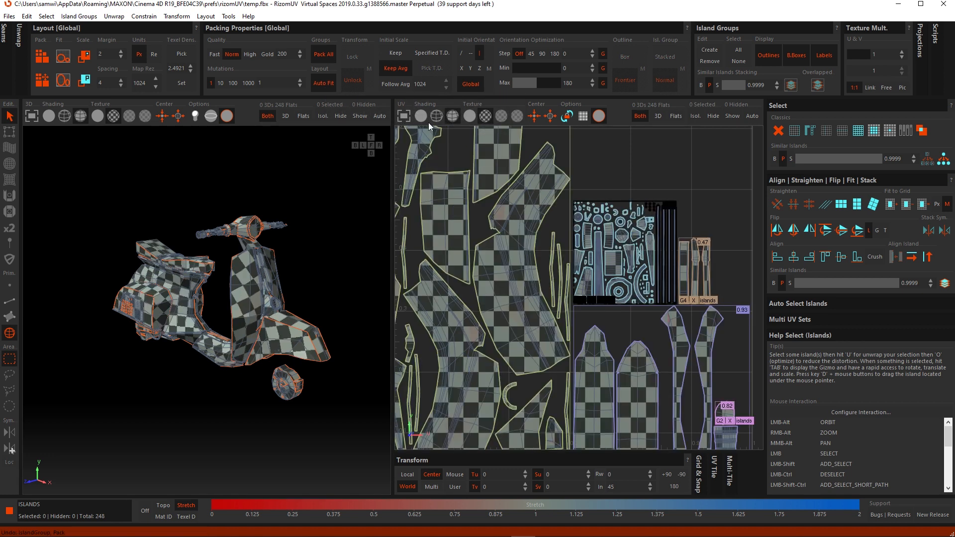
pyautogui.click(313, 83)
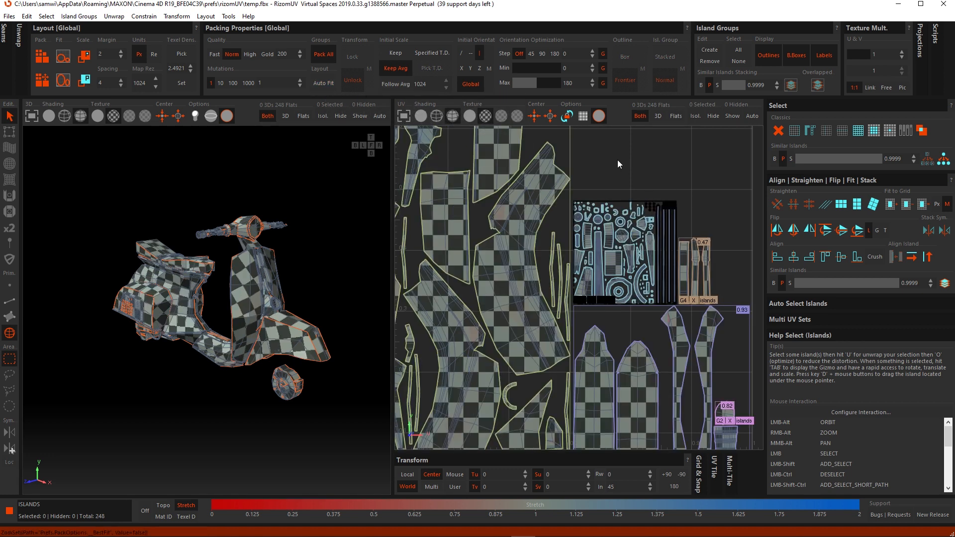
pyautogui.press('p')
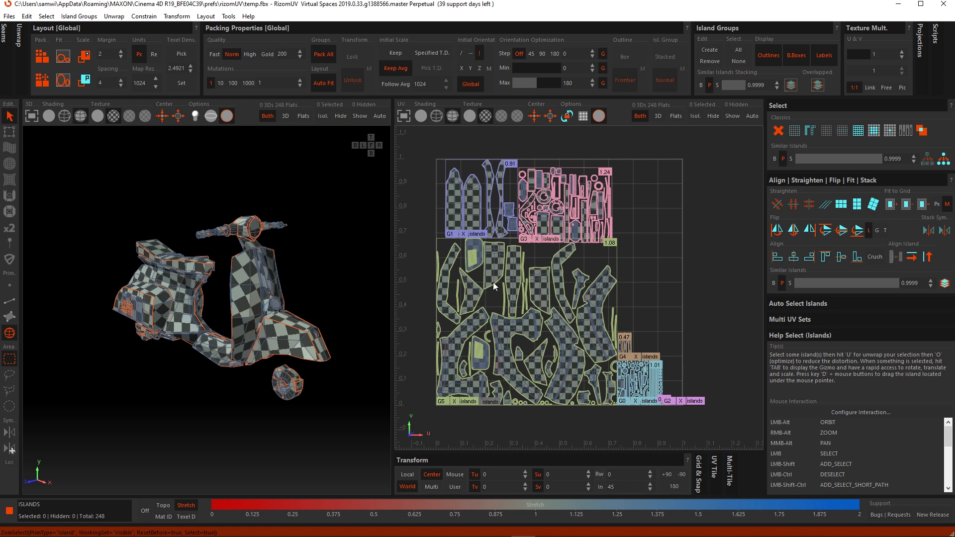
# Select all the island groups, remove them, and pack all the ungrouped islands into the tile
pyautogui.moveTo(415, 144); pyautogui.dragTo(714, 419)
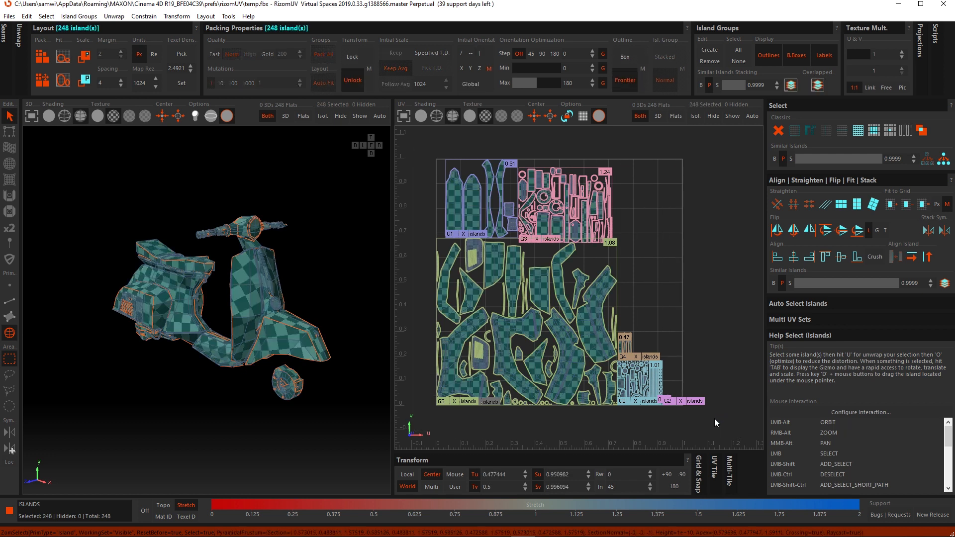
pyautogui.click(722, 271)
pyautogui.click(739, 50)
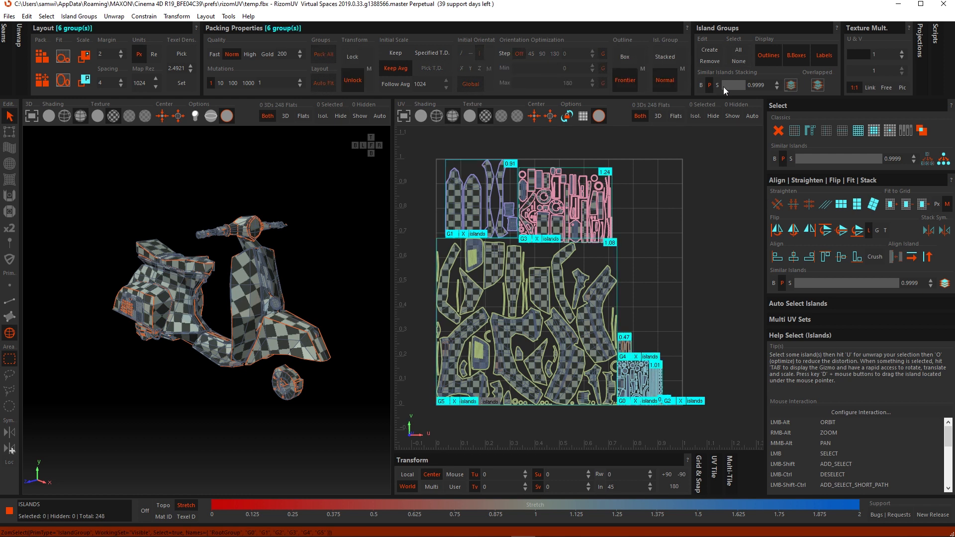
pyautogui.click(712, 61)
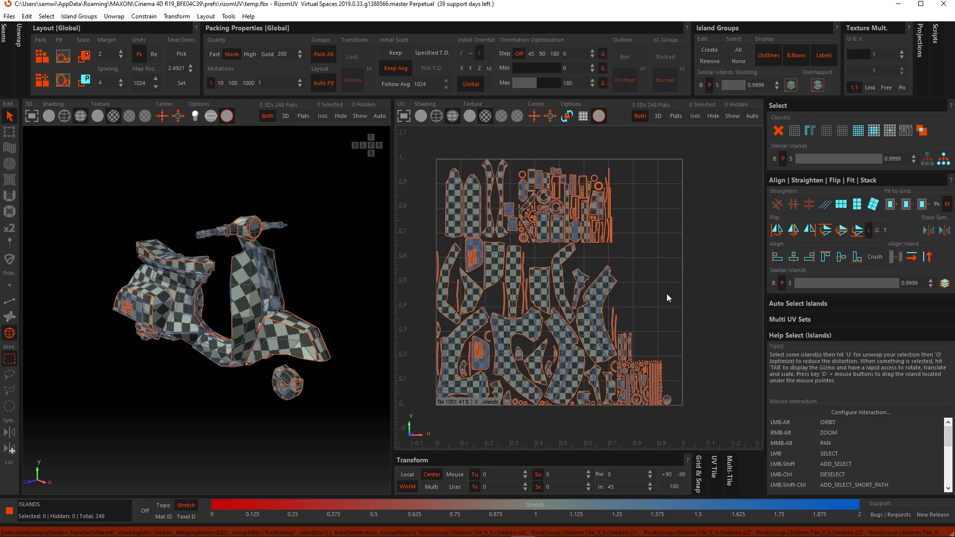
pyautogui.press('p')
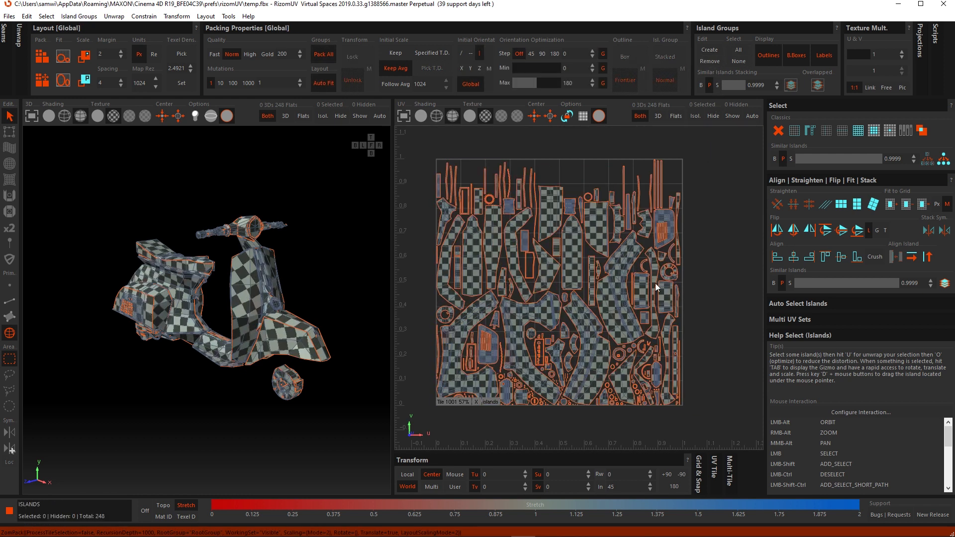
# Select the rear side-panel island and its similar counterpart, try stacking the two islands, and undo the stacking
pyautogui.click(592, 232)
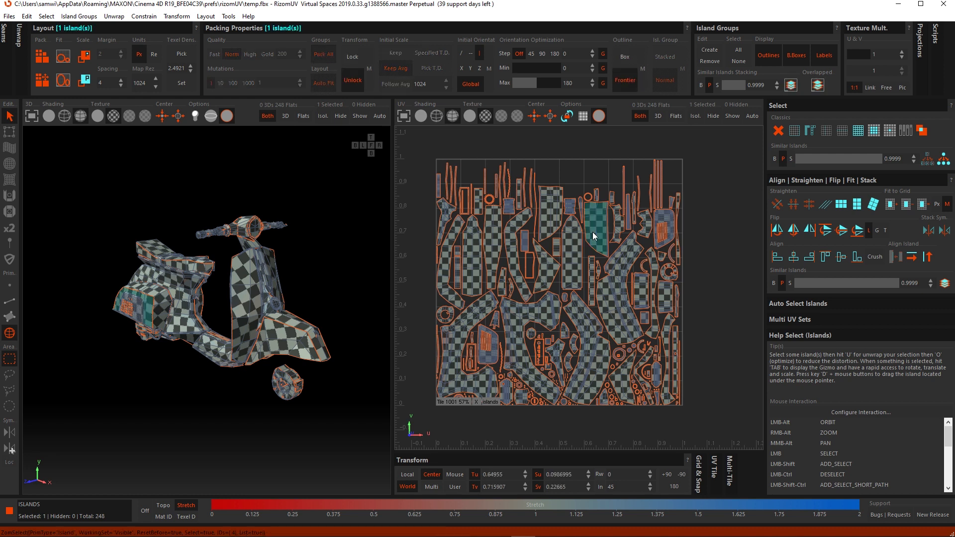
pyautogui.click(943, 159)
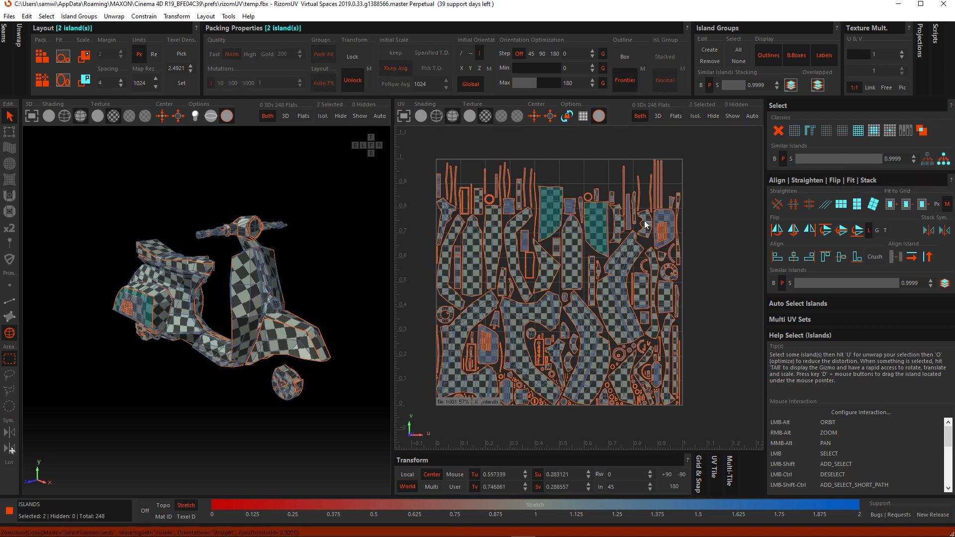
pyautogui.click(944, 283)
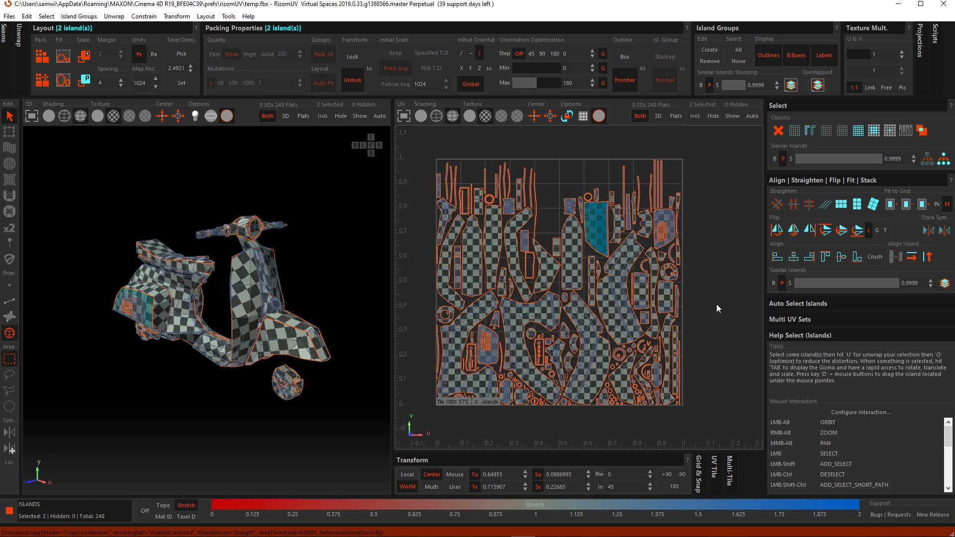
pyautogui.hotkey('ctrl', 'z')
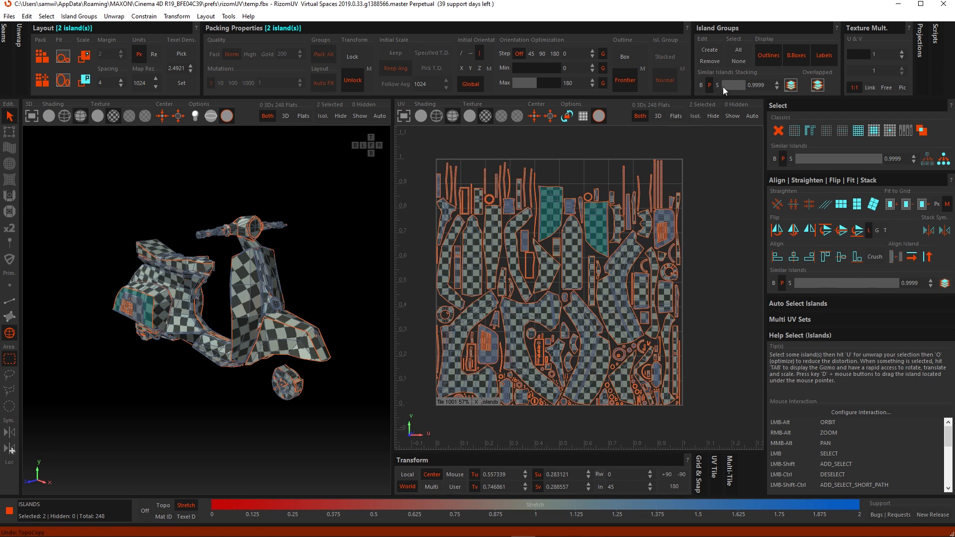
# Stack the two selected similar side-panel islands as a stacked island group and inspect the group's label
pyautogui.click(790, 86)
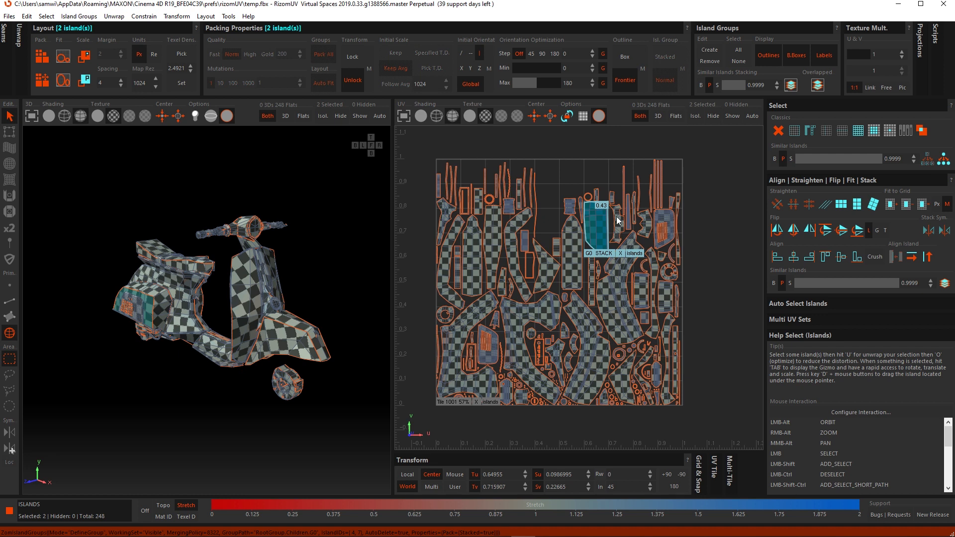
pyautogui.scroll(2, 598, 216)
pyautogui.scroll(1, 598, 216)
pyautogui.keyDown('alt'); pyautogui.moveTo(625, 231); pyautogui.dragTo(603, 237, button='middle'); pyautogui.keyUp('alt')
pyautogui.scroll(1, 602, 237)
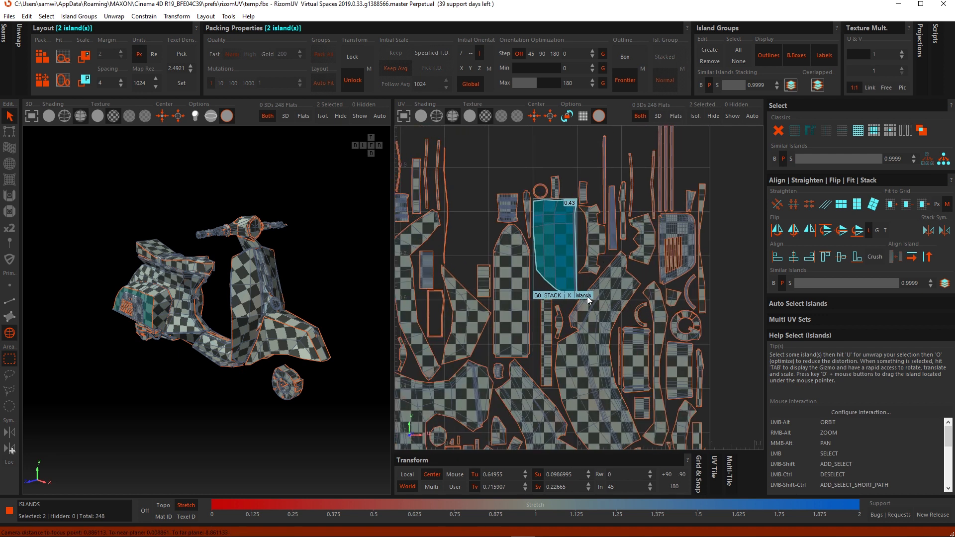
pyautogui.scroll(-3, 580, 291)
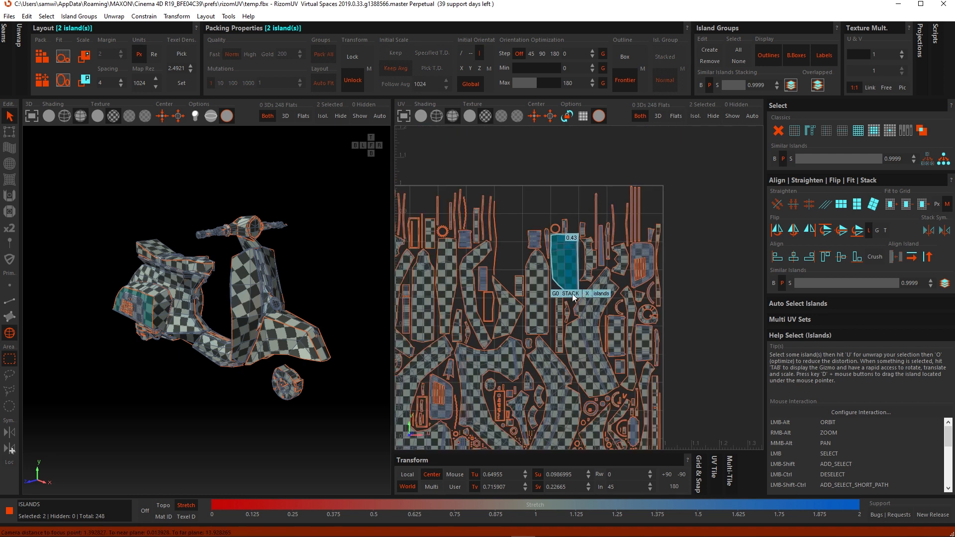
pyautogui.scroll(2, 567, 304)
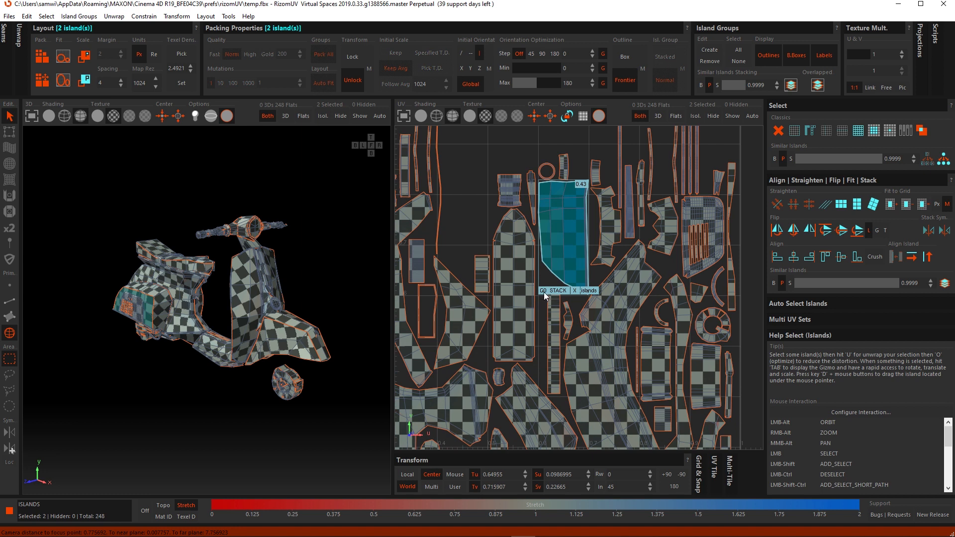
# Select only the islands inside the stacked group and pack that selection
pyautogui.click(594, 295)
pyautogui.click(641, 309)
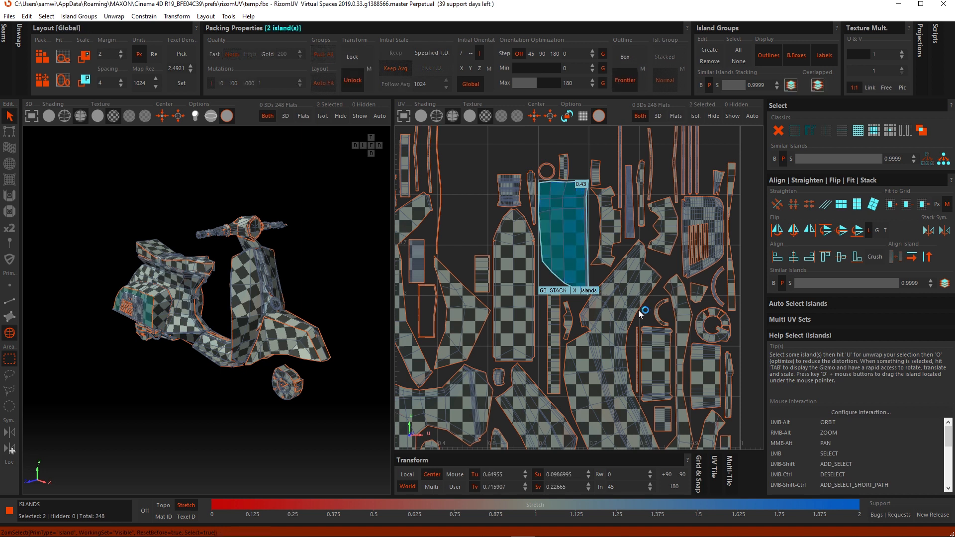
pyautogui.click(585, 290)
pyautogui.press('p')
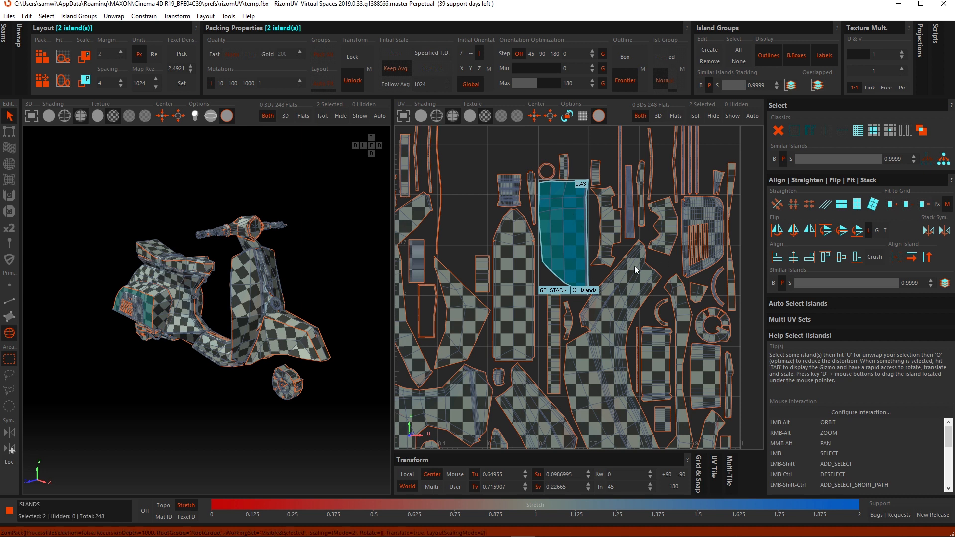
pyautogui.scroll(-1, 614, 267)
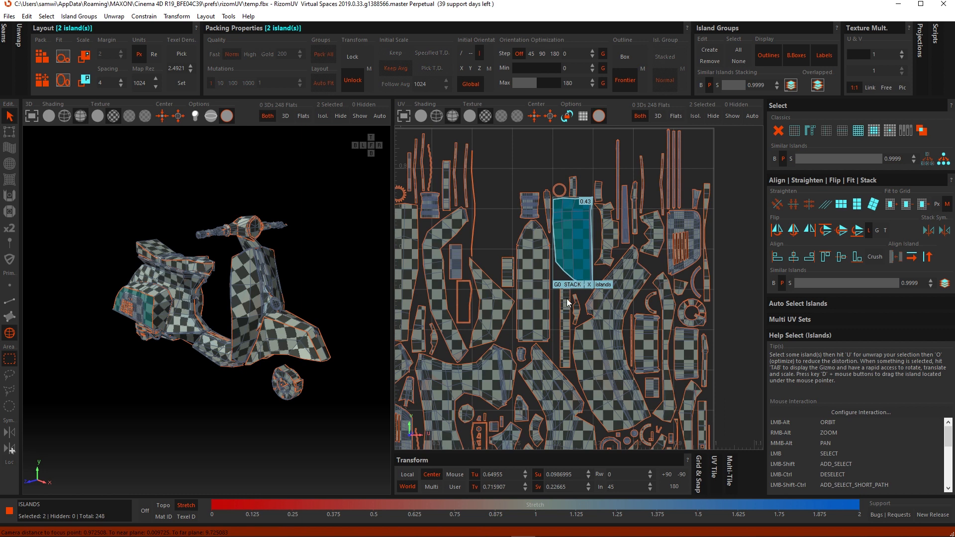
# Clear the island selection, select the stacked group itself and pack it, and reselect the group's islands
pyautogui.click(629, 317)
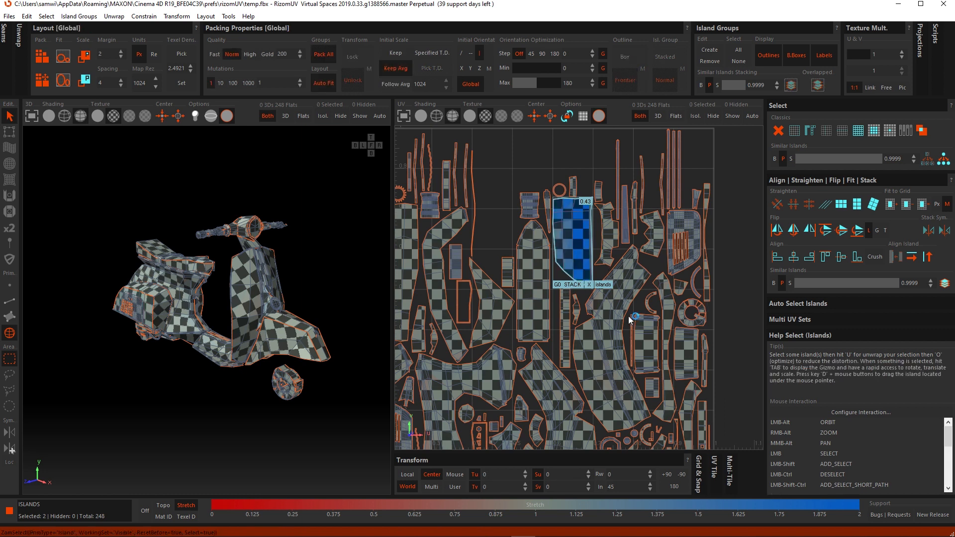
pyautogui.click(564, 287)
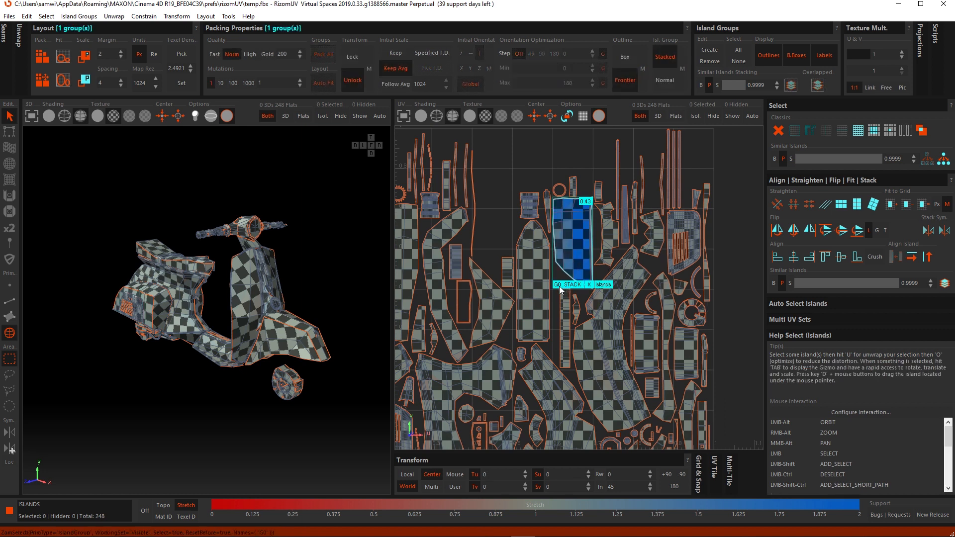
pyautogui.press('p')
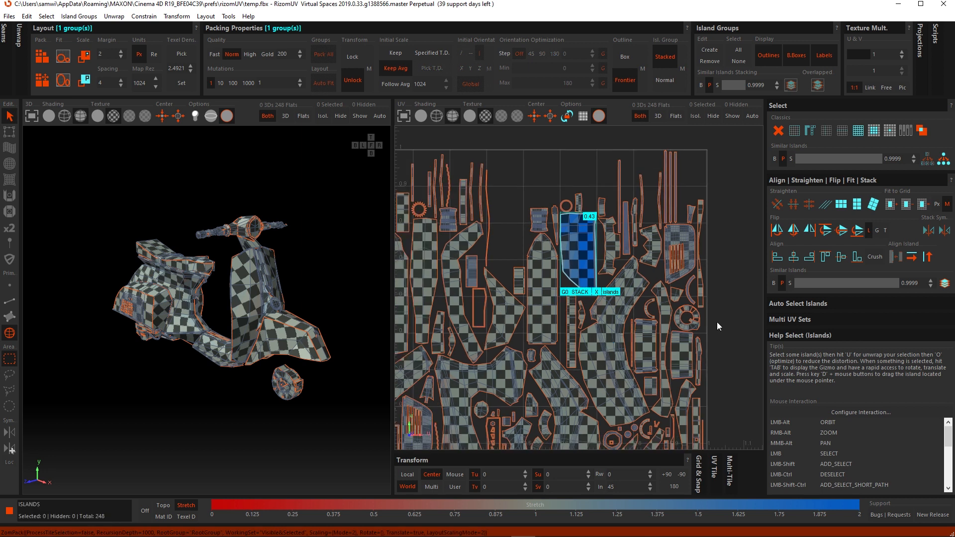
pyautogui.click(610, 292)
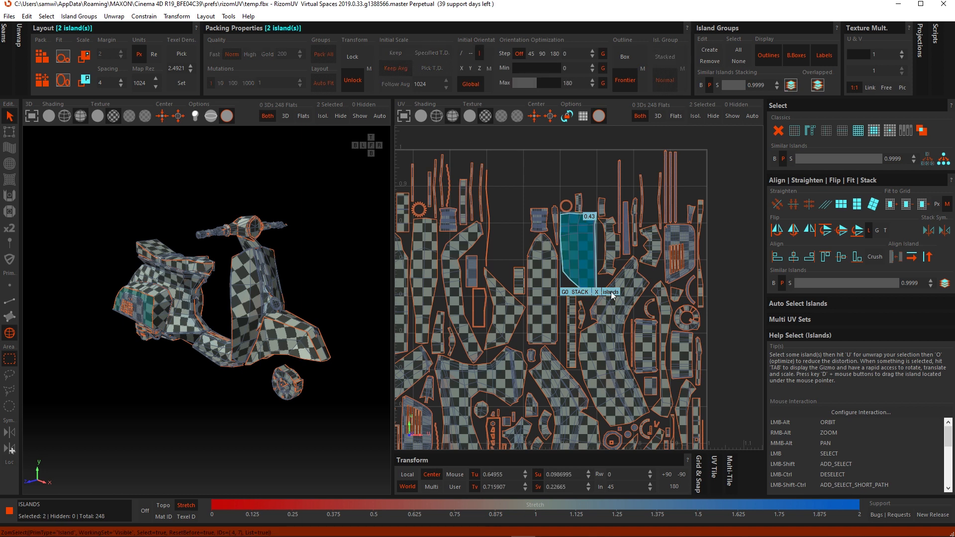